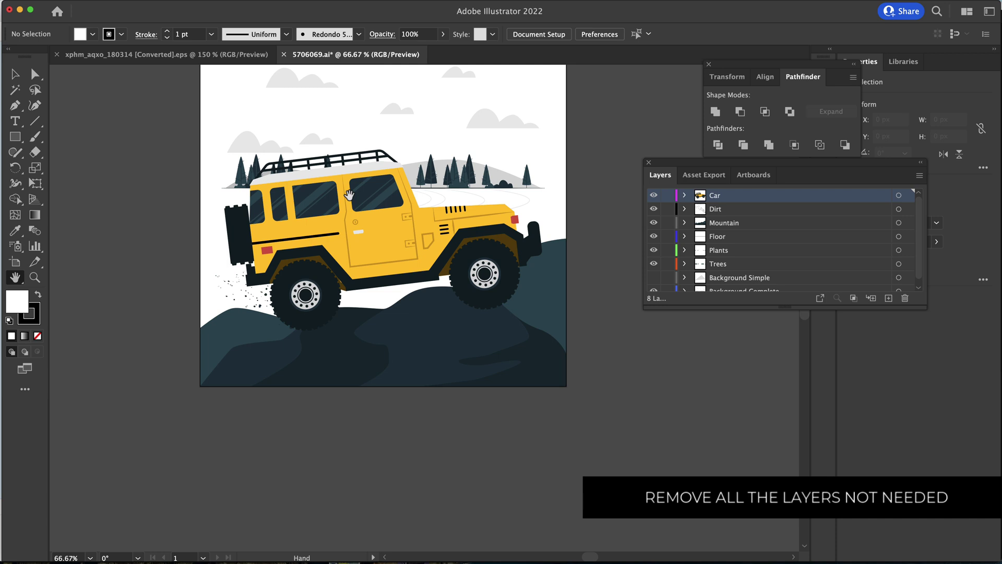
# Delete every layer from Dirt through Background Complete, leaving only the Car layer.
pyautogui.click(733, 213)
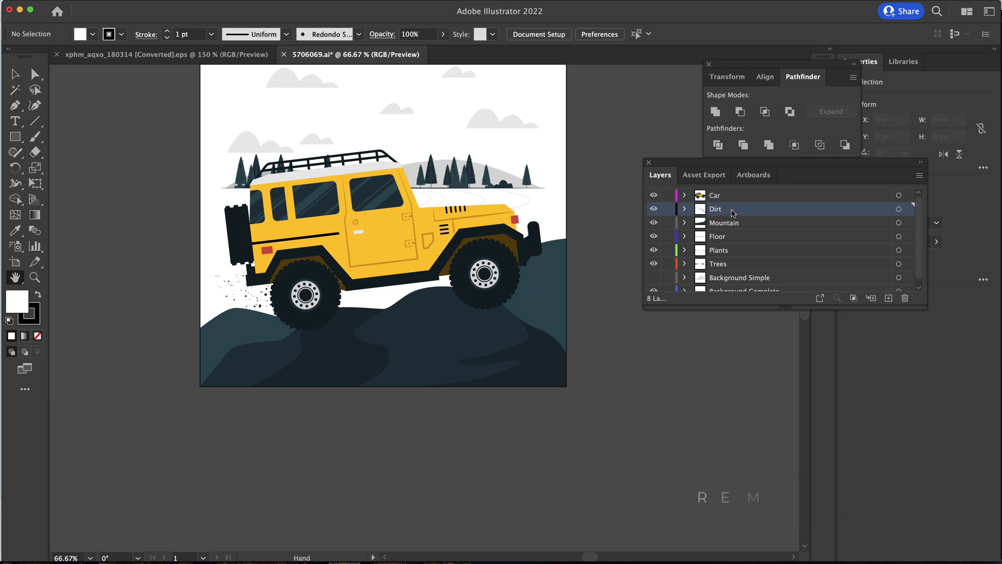
pyautogui.scroll(-1, 733, 213)
pyautogui.keyDown('shift'); pyautogui.click(738, 286); pyautogui.keyUp('shift')
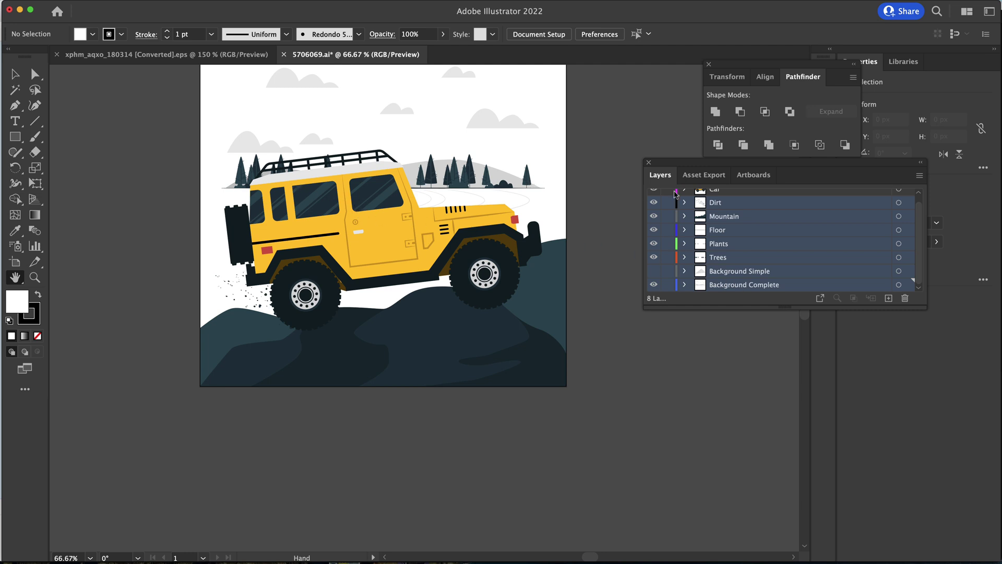
pyautogui.moveTo(720, 205); pyautogui.dragTo(905, 301)
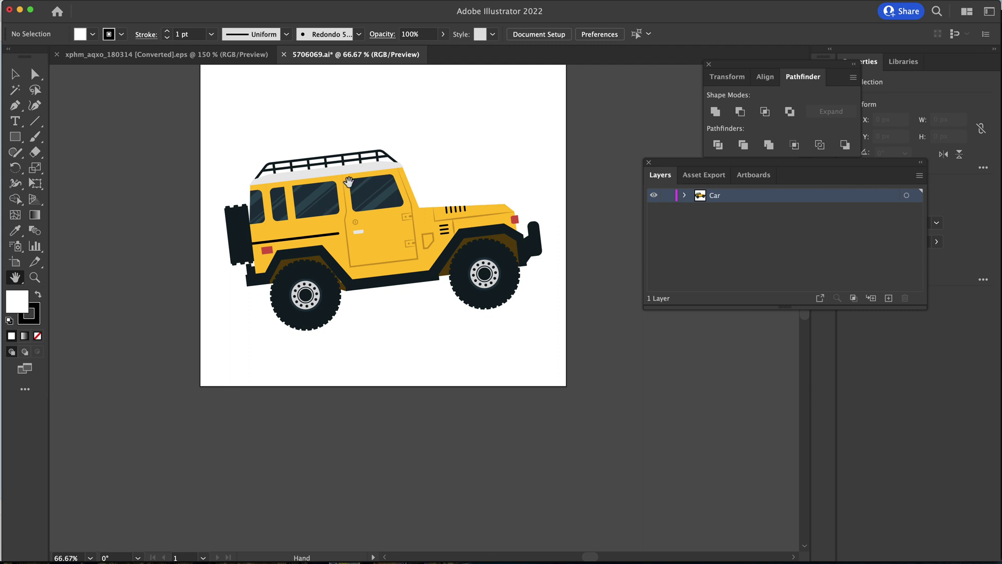
# Expand the Car layer and its main group, and add two new empty layers above it.
pyautogui.click(273, 6)
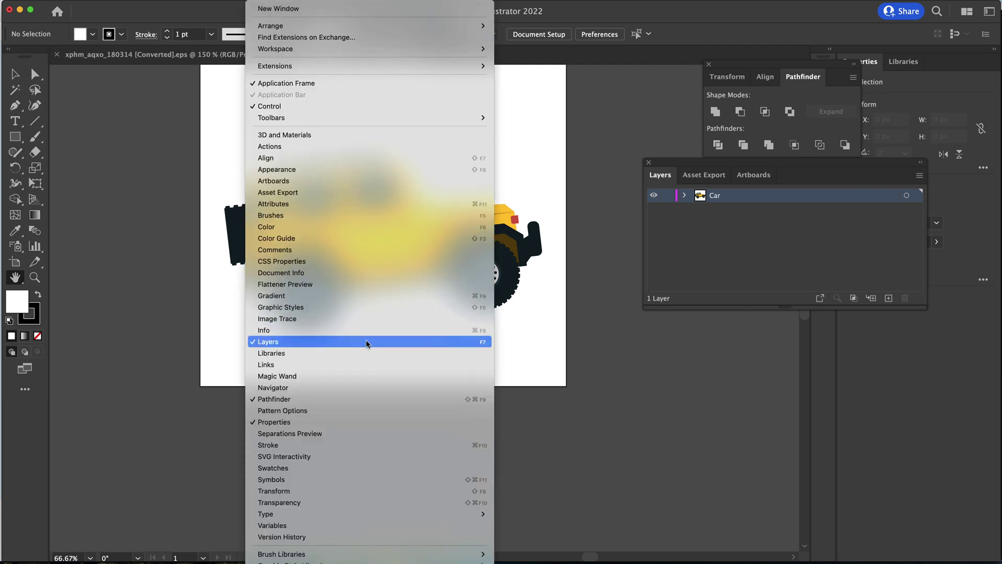
pyautogui.click(370, 342)
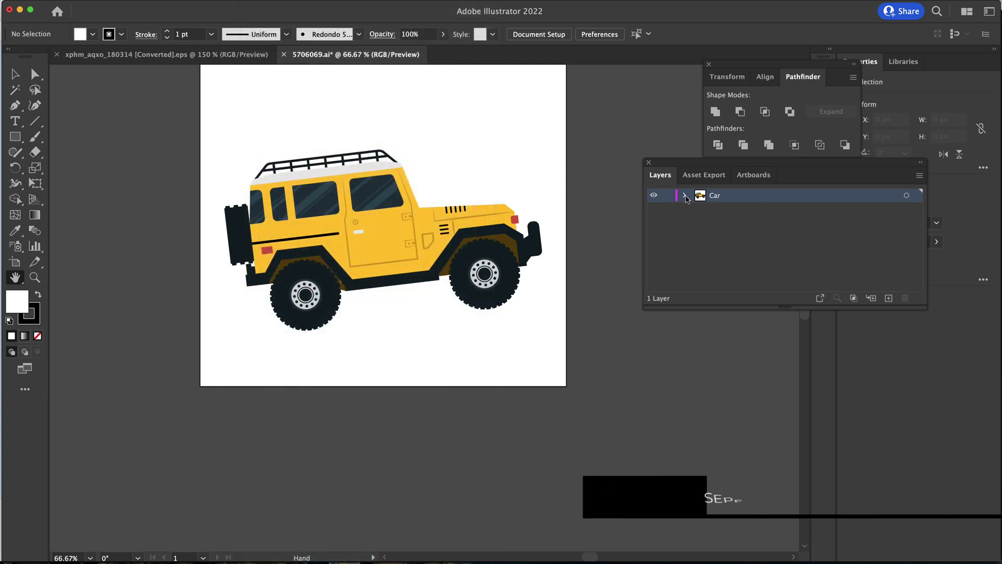
pyautogui.click(684, 195)
pyautogui.click(701, 209)
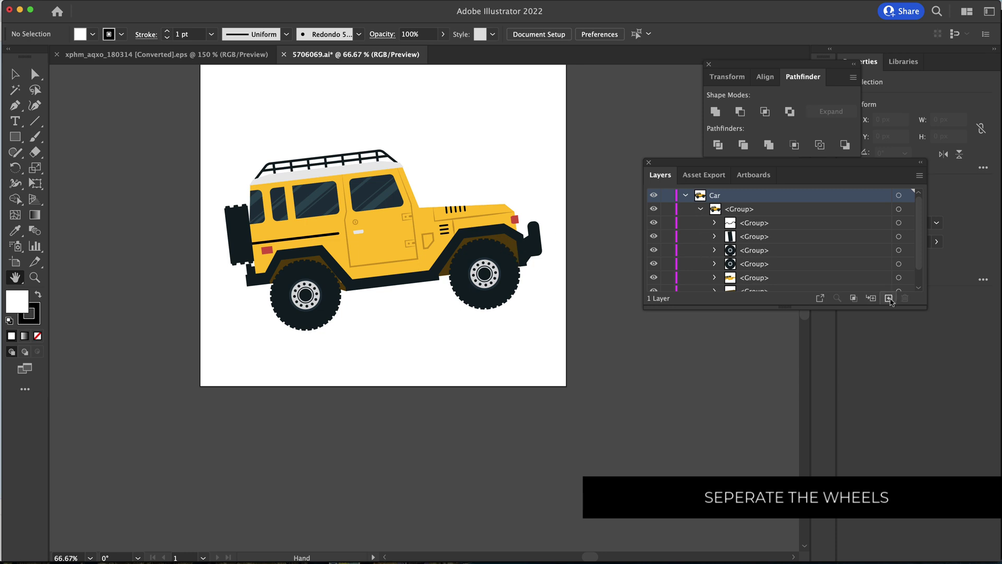
pyautogui.click(889, 299)
pyautogui.click(890, 298)
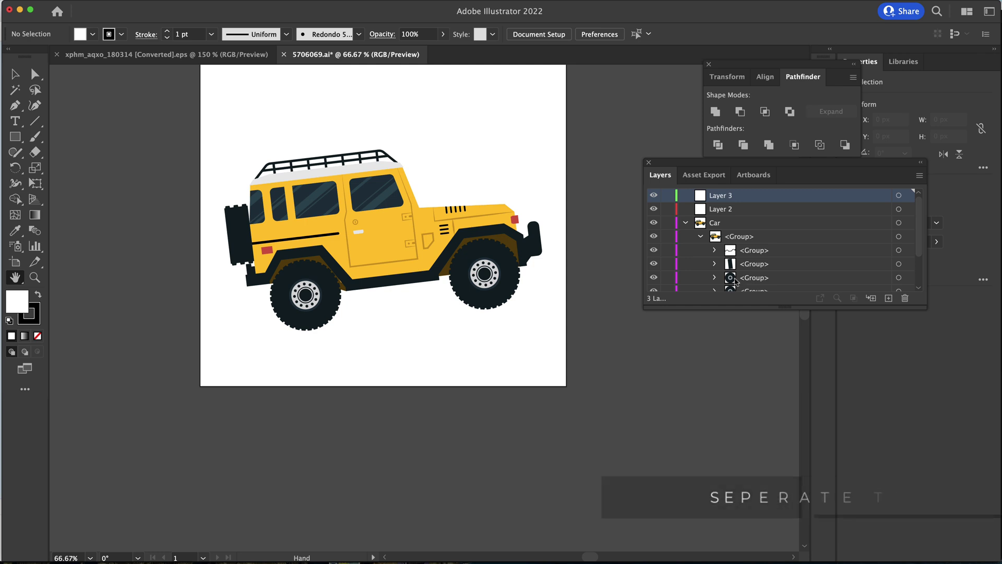
# Move the two wheel groups out of the Car layer, one into Layer 3 and the other into Layer 2.
pyautogui.moveTo(736, 282); pyautogui.dragTo(700, 196)
pyautogui.moveTo(735, 279); pyautogui.dragTo(703, 212)
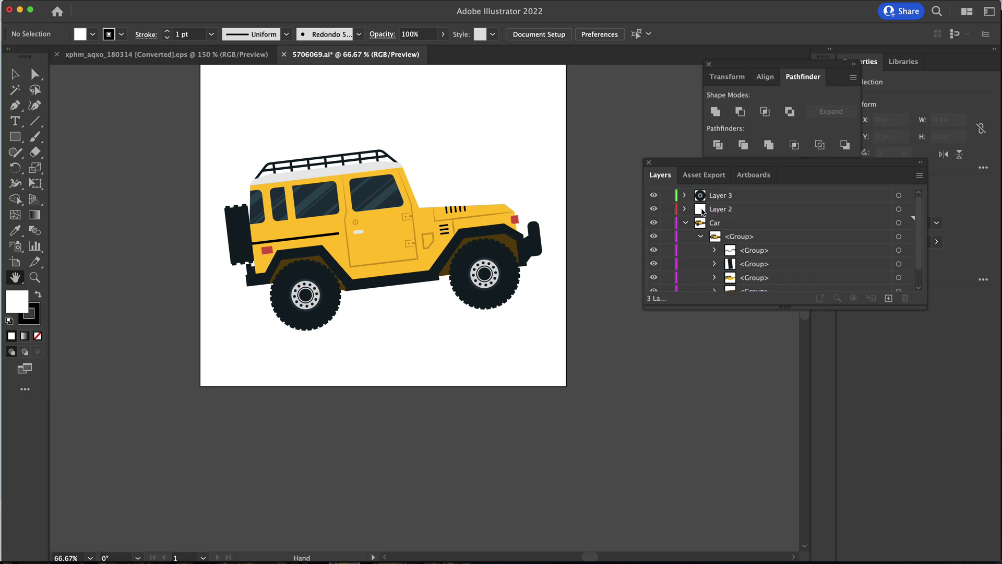
pyautogui.click(687, 224)
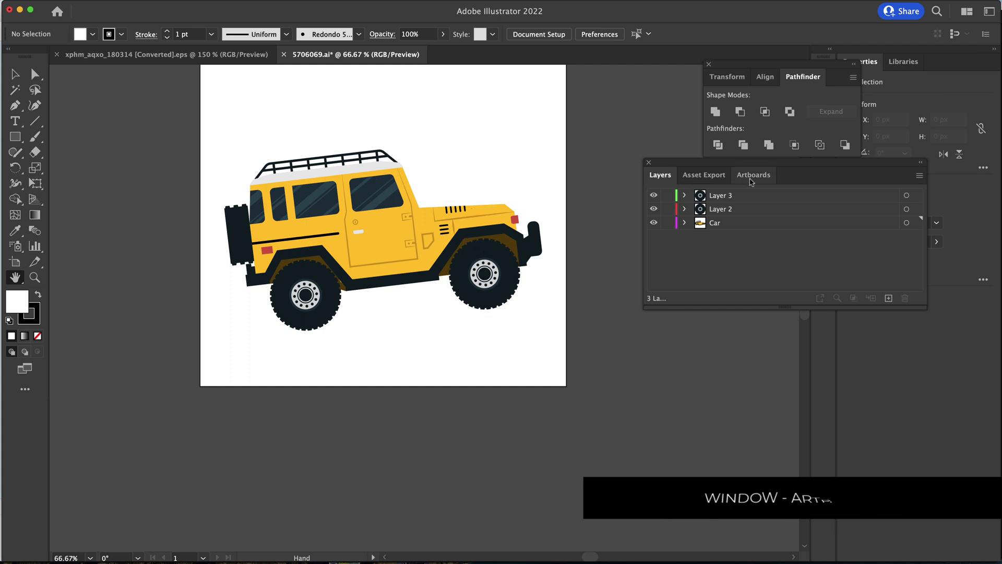
# Resize the artboard "Mesa de trabajo 1" to 1920 px wide and 1080 px high.
pyautogui.click(752, 178)
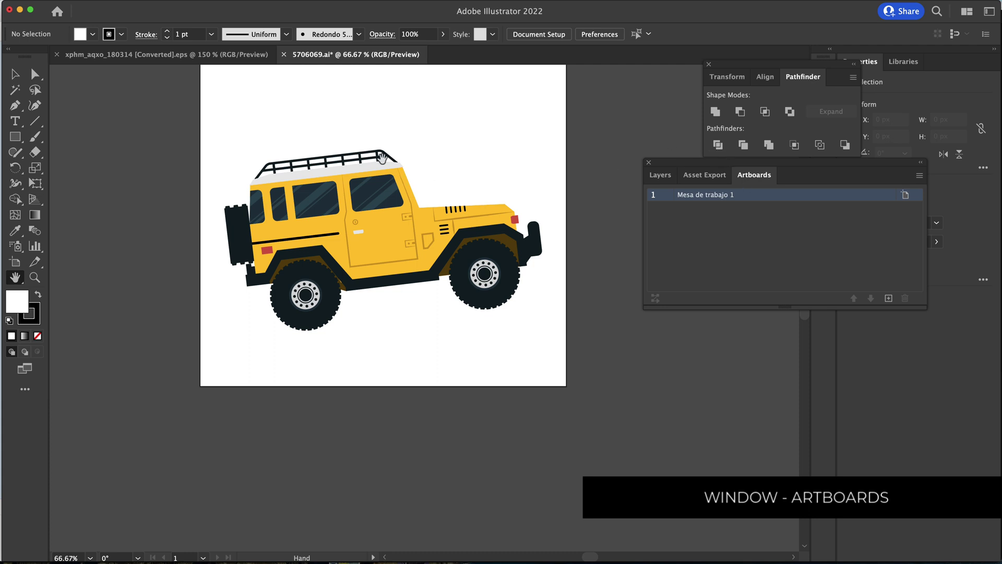
pyautogui.click(274, 5)
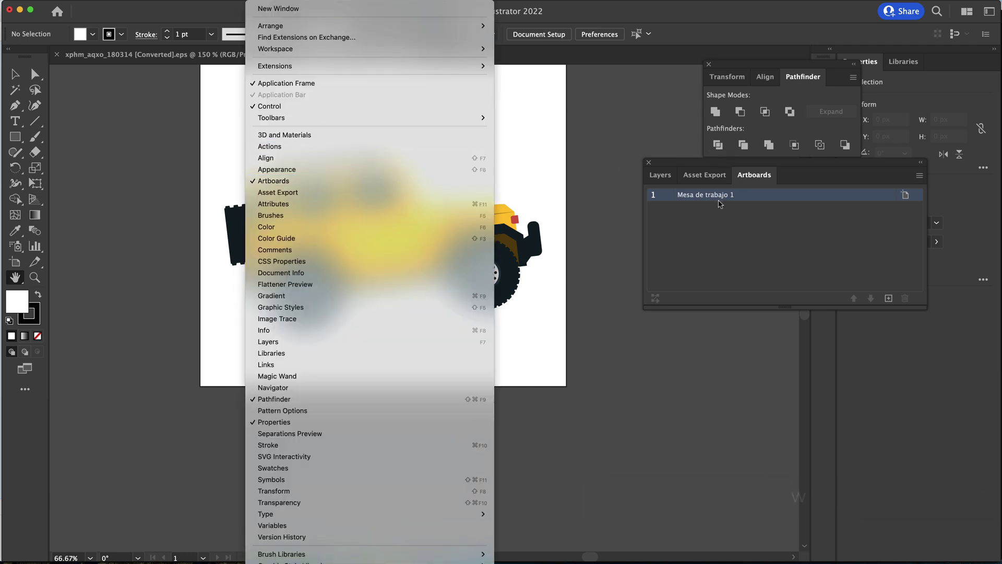
pyautogui.click(717, 203)
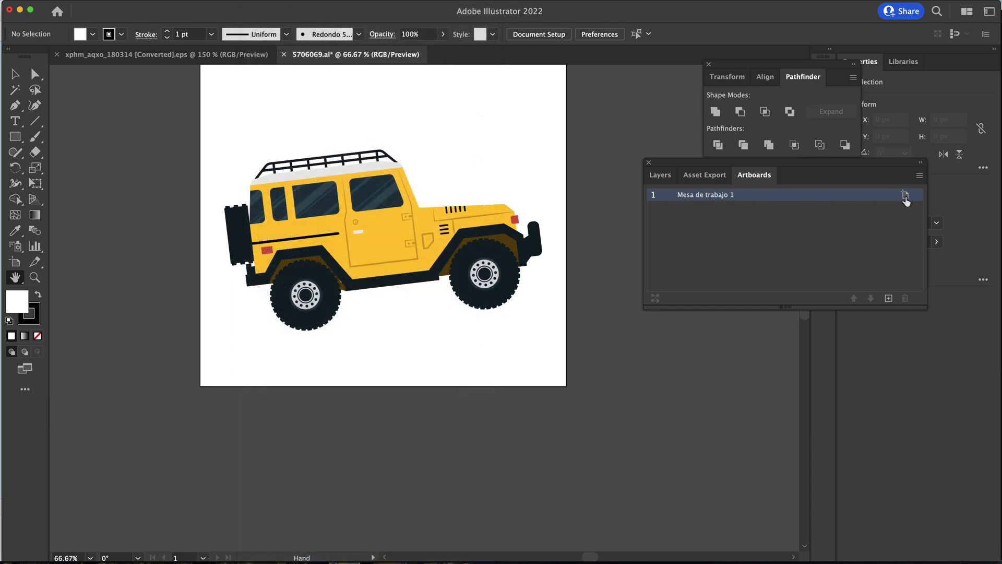
pyautogui.click(905, 195)
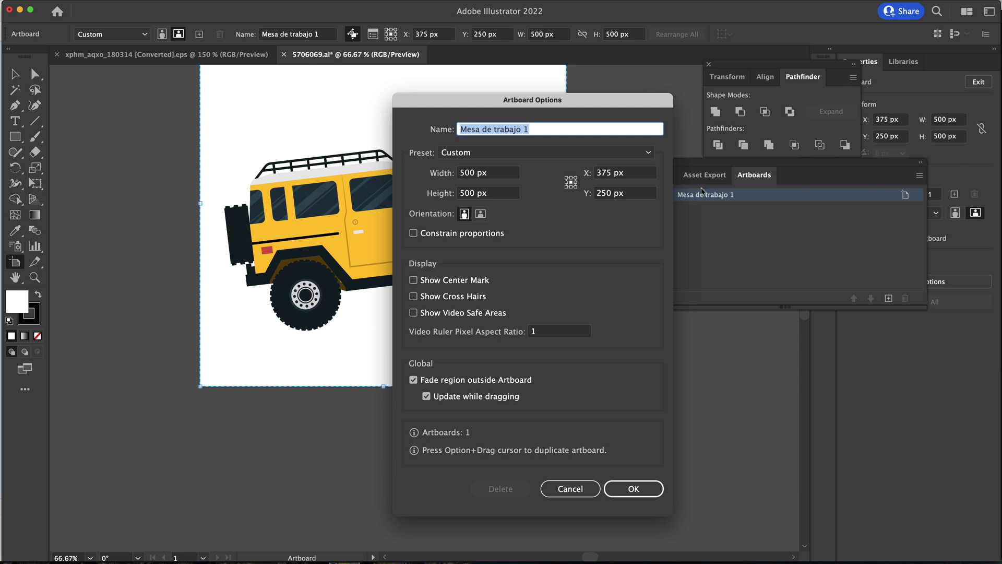
pyautogui.press('Tab')
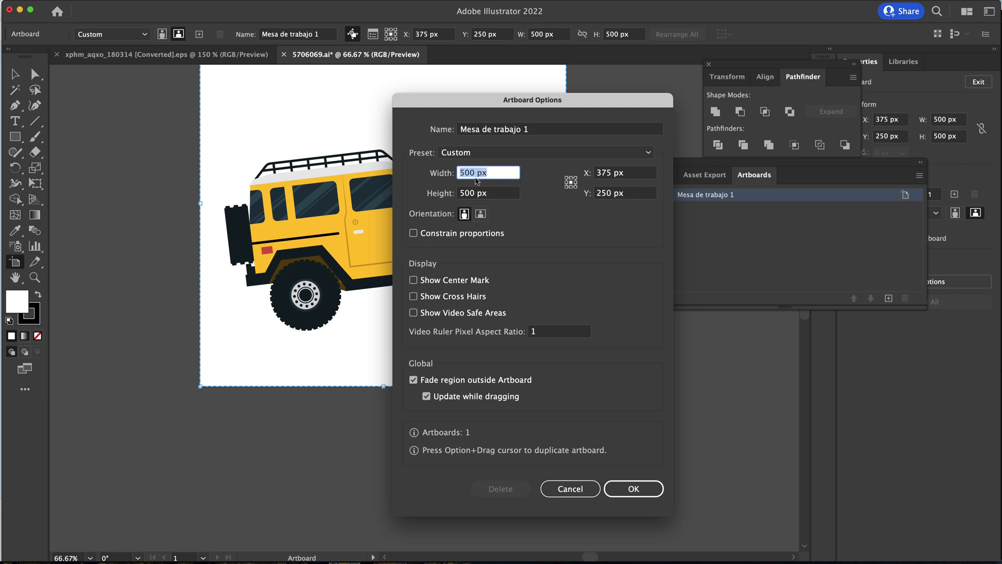
pyautogui.write('1920')
pyautogui.press('Tab')
pyautogui.write('1')
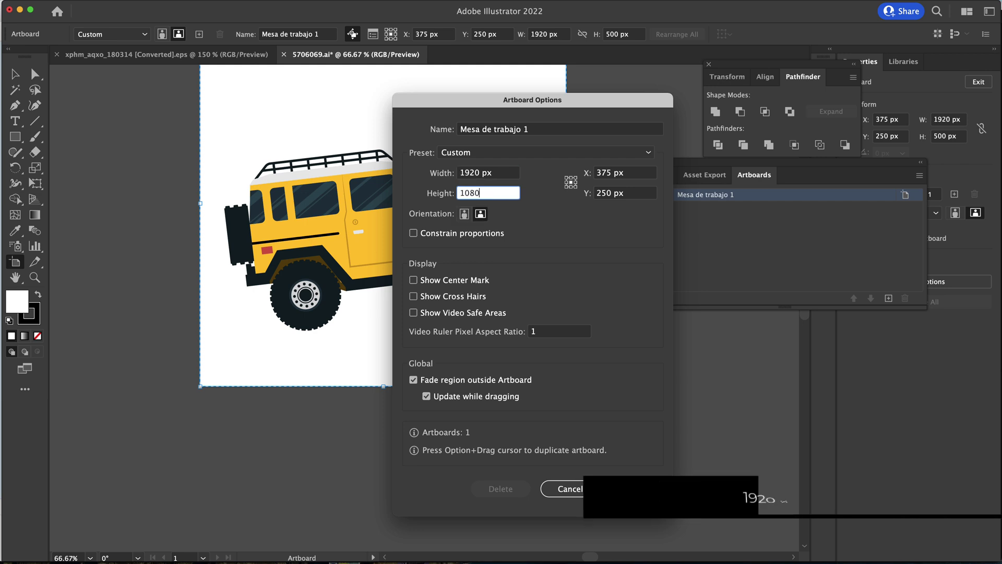
pyautogui.press('Return')
# Rotate the whole car with its wheels level, enlarge it to about 1047 by 578 px, and position it near the artboard's center.
pyautogui.press('h')
pyautogui.scroll(-5, 473, 190)
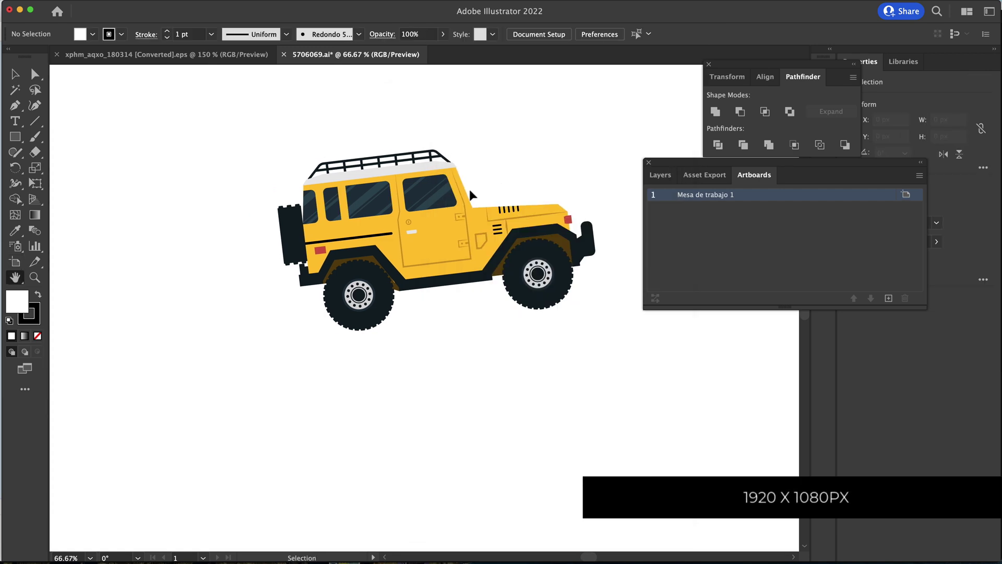
pyautogui.scroll(1, 490, 196)
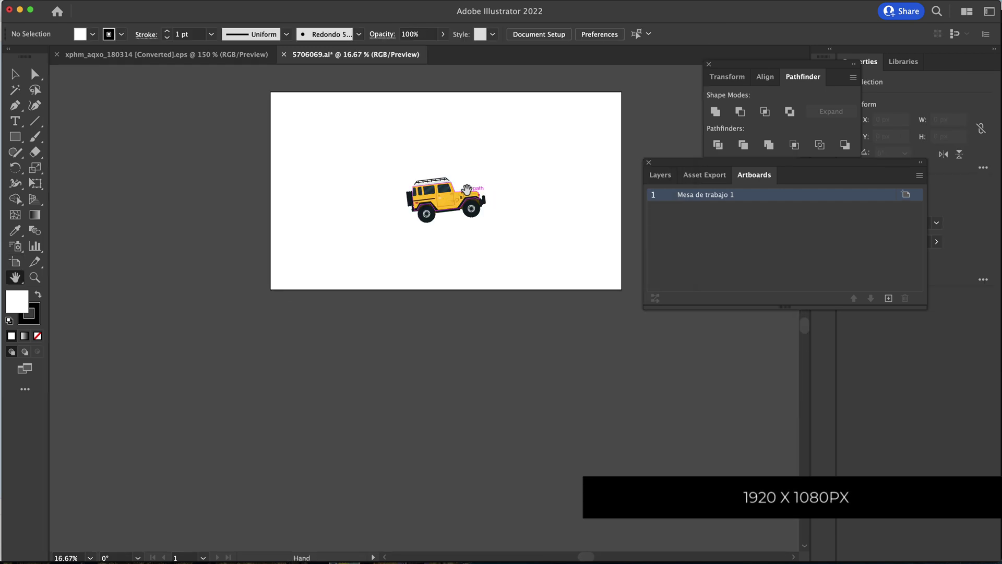
pyautogui.press('v')
pyautogui.moveTo(383, 157); pyautogui.dragTo(603, 305)
pyautogui.moveTo(501, 235); pyautogui.dragTo(500, 237)
pyautogui.moveTo(599, 291); pyautogui.dragTo(605, 294)
pyautogui.moveTo(497, 240); pyautogui.dragTo(447, 196)
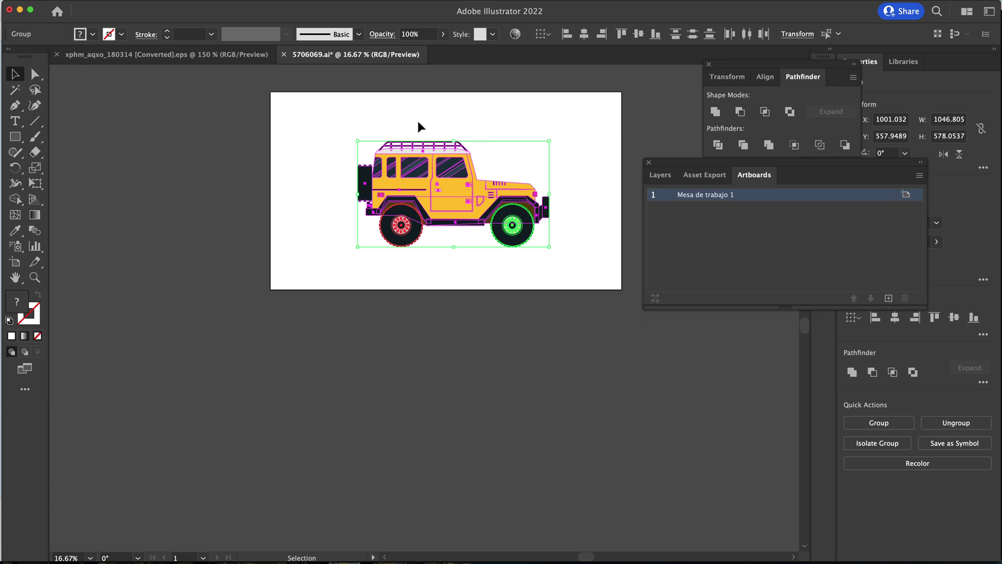
# In the xphm_aqxo_180314 document, delete the three loose paths above the clip group in Layer 1.
pyautogui.click(195, 59)
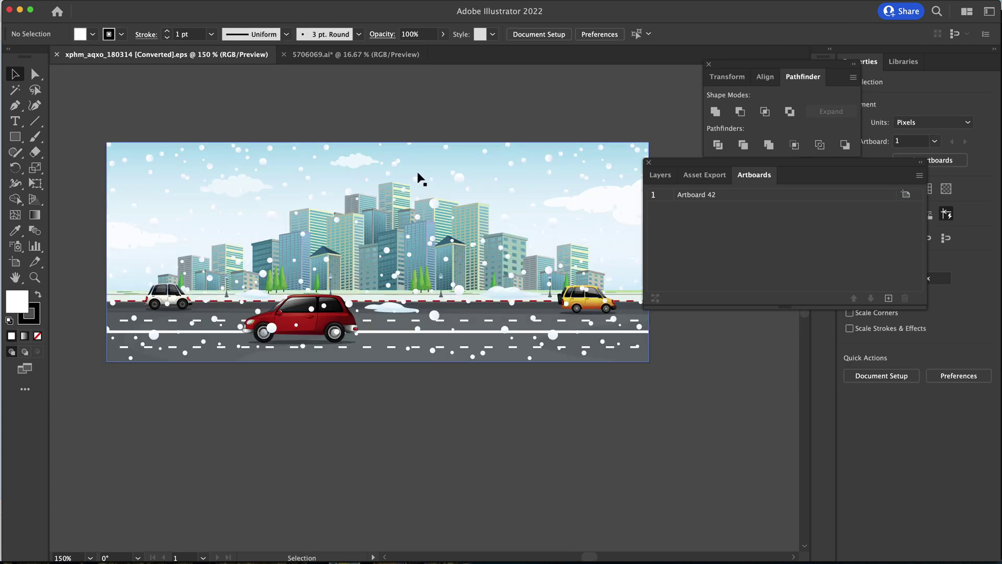
pyautogui.click(660, 176)
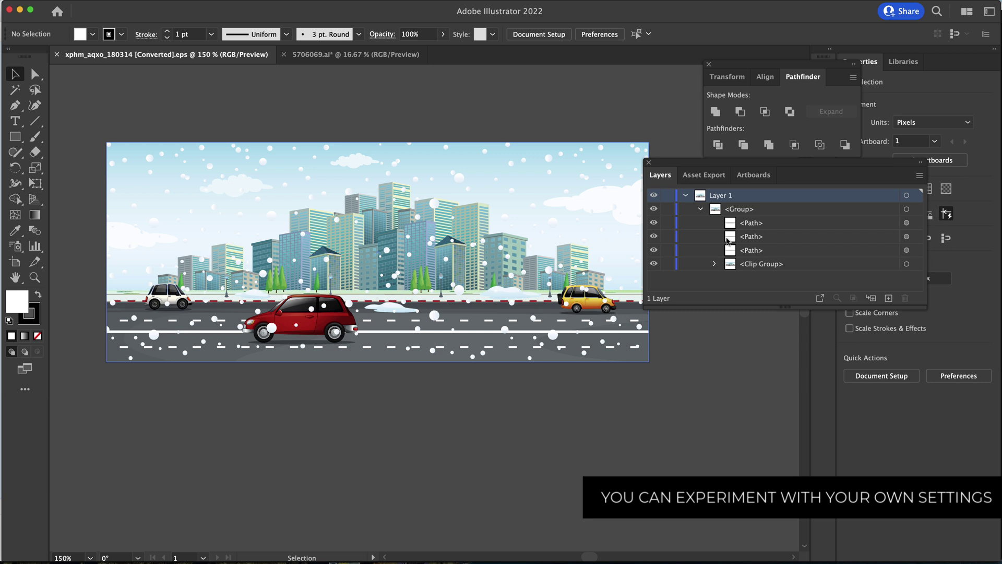
pyautogui.click(654, 223)
pyautogui.click(654, 223)
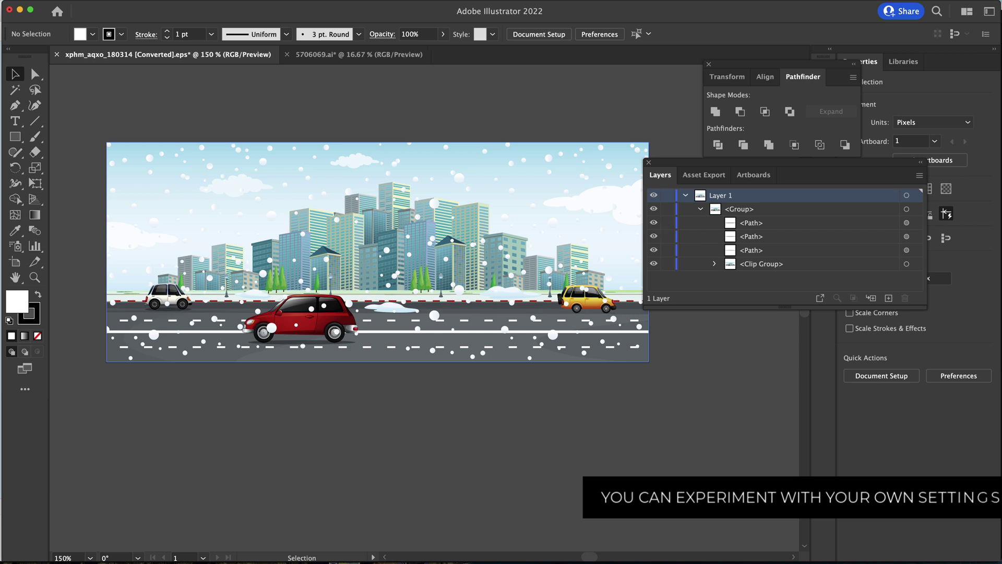
pyautogui.click(654, 251)
pyautogui.click(655, 252)
pyautogui.click(752, 228)
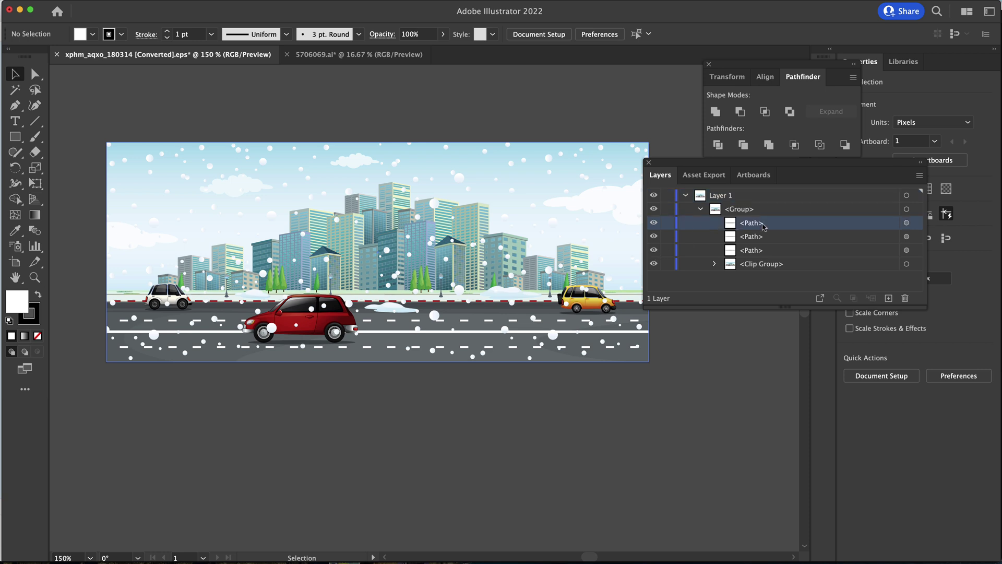
pyautogui.keyDown('shift'); pyautogui.click(755, 249); pyautogui.keyUp('shift')
pyautogui.moveTo(755, 229); pyautogui.dragTo(906, 300)
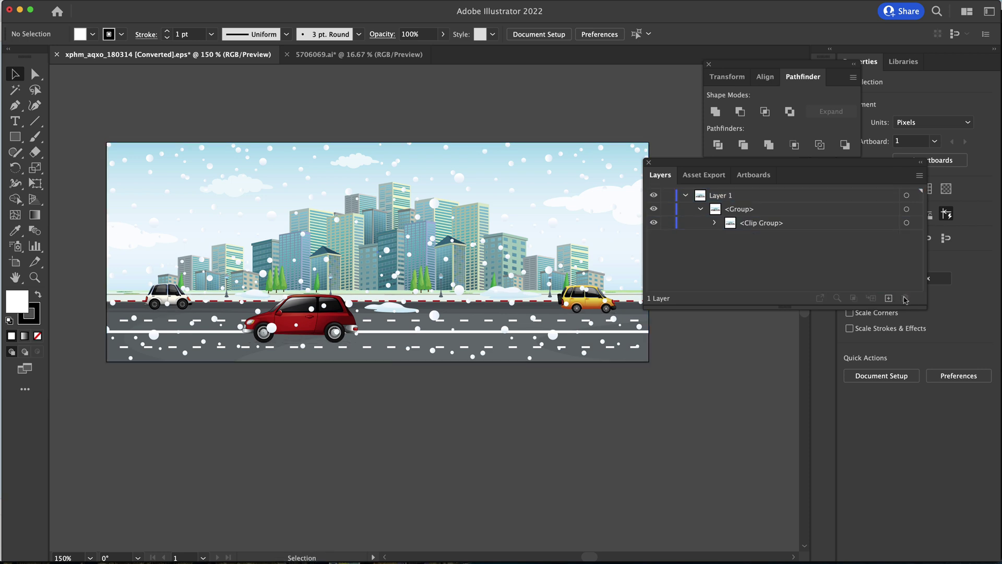
# Delete the red, white and yellow car groups from the city scene's clip group.
pyautogui.click(298, 326)
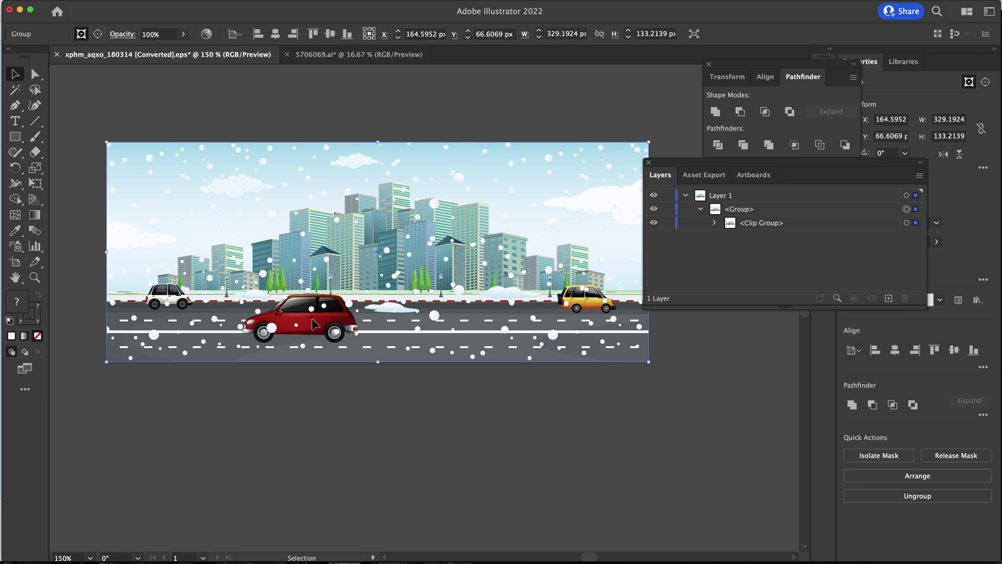
pyautogui.click(714, 223)
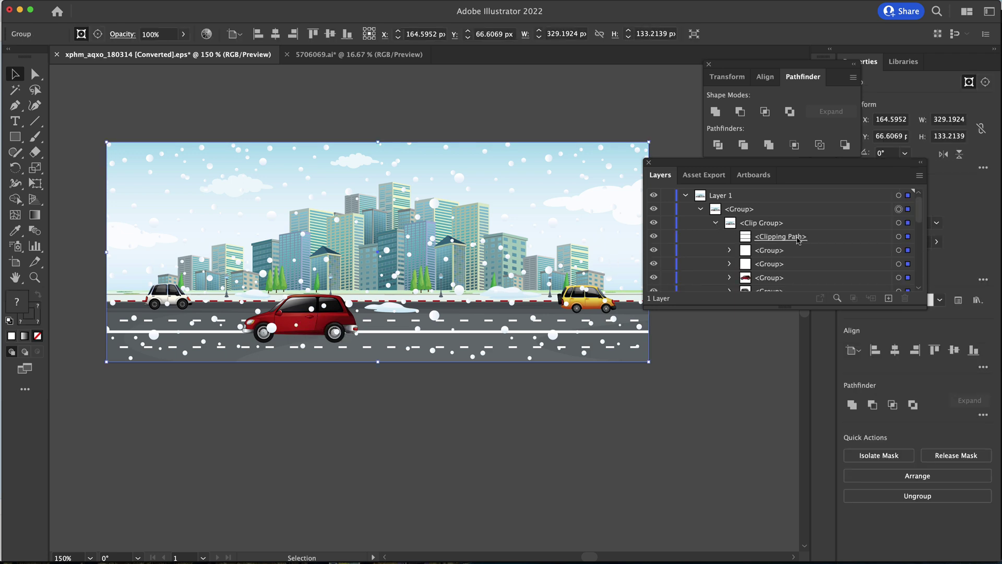
pyautogui.scroll(-2, 731, 239)
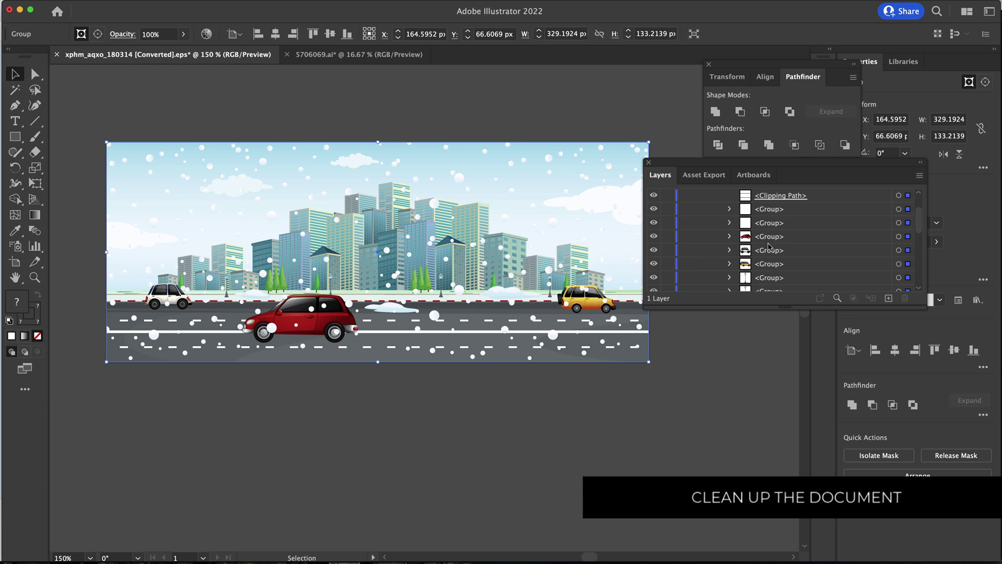
pyautogui.click(770, 240)
pyautogui.keyDown('shift'); pyautogui.click(769, 264); pyautogui.keyUp('shift')
pyautogui.moveTo(777, 243); pyautogui.dragTo(906, 299)
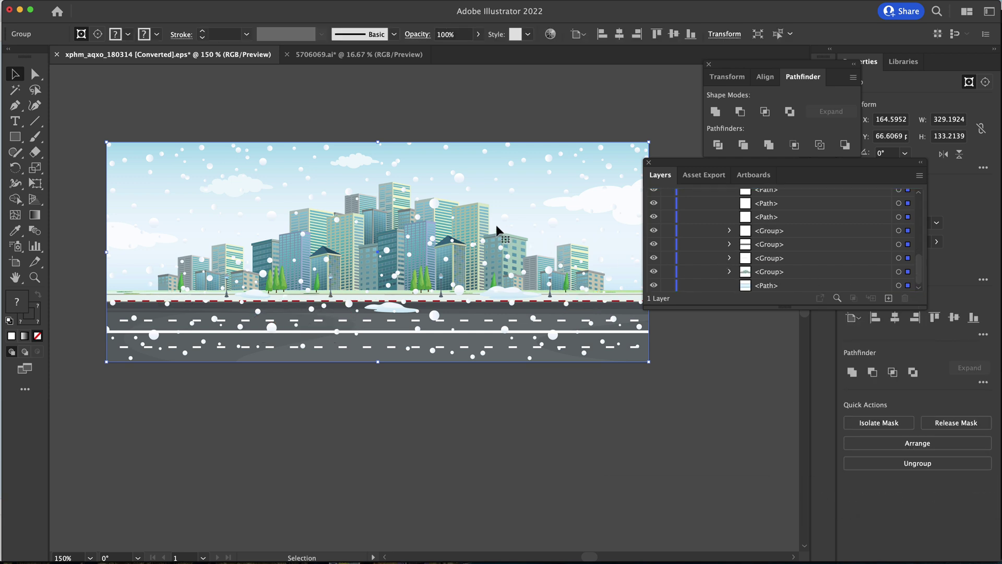
# Find the group of falling snowflakes inside the city scene's clip group and delete it.
pyautogui.scroll(2, 496, 224)
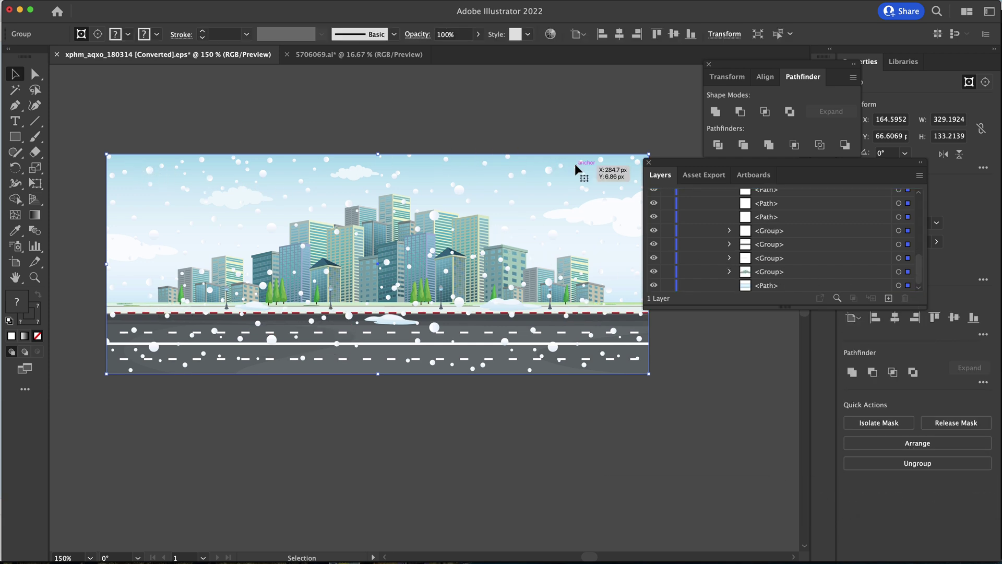
pyautogui.scroll(2, 824, 227)
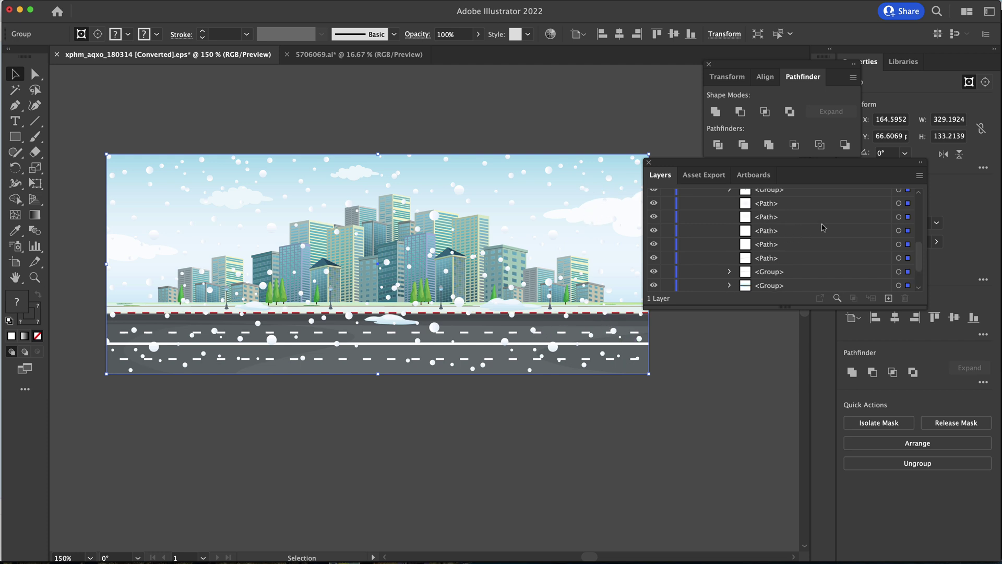
pyautogui.click(899, 232)
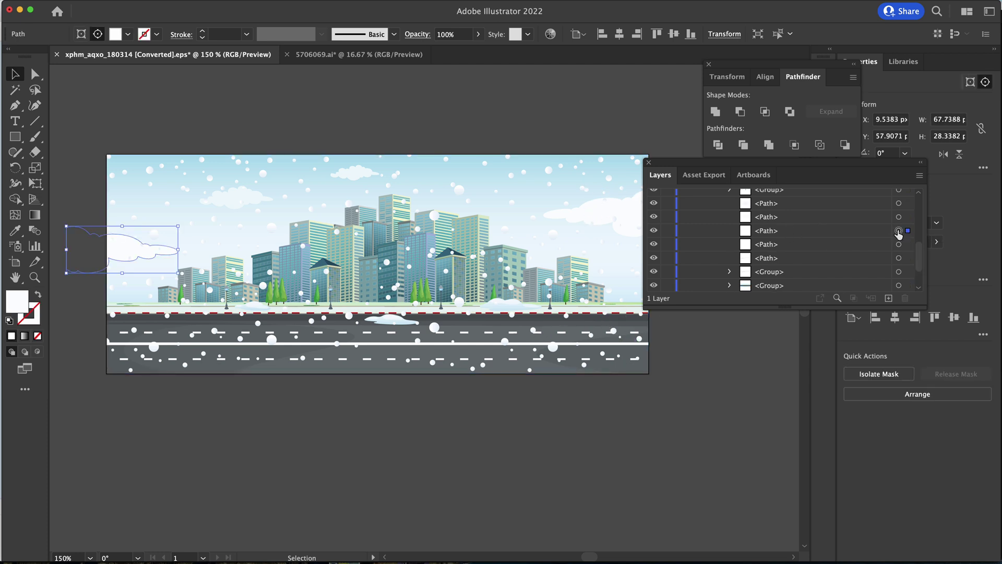
pyautogui.scroll(2, 856, 237)
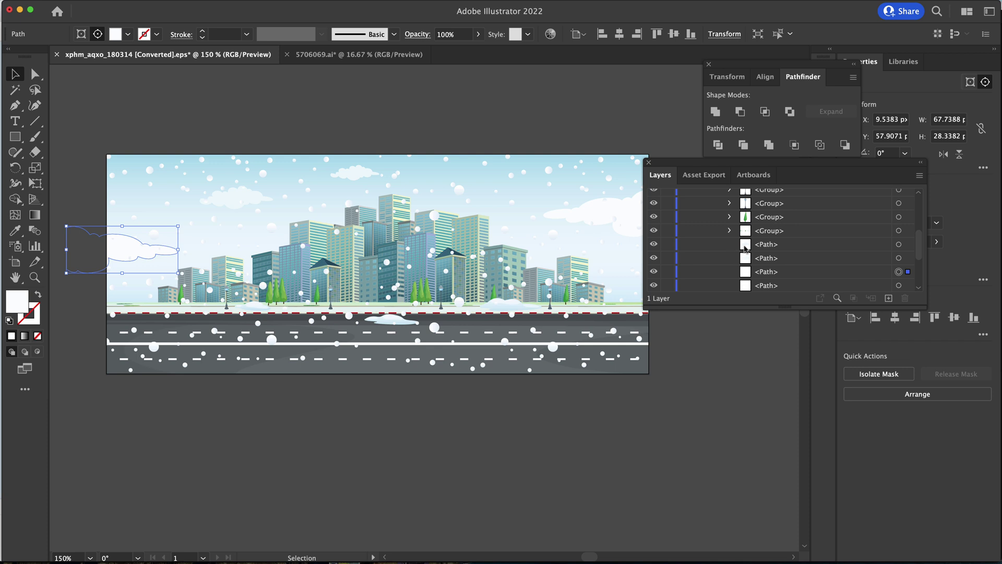
pyautogui.scroll(3, 757, 249)
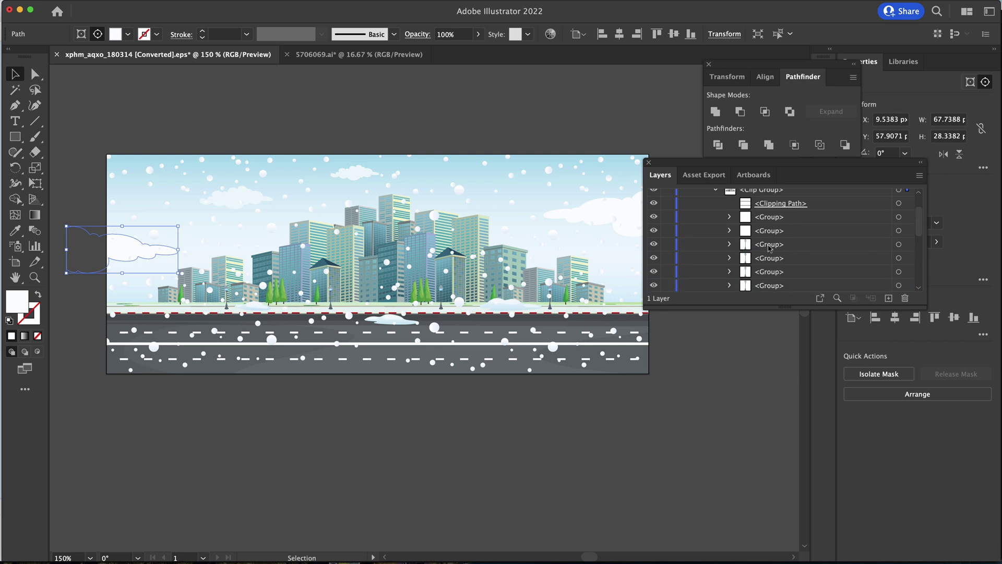
pyautogui.click(898, 231)
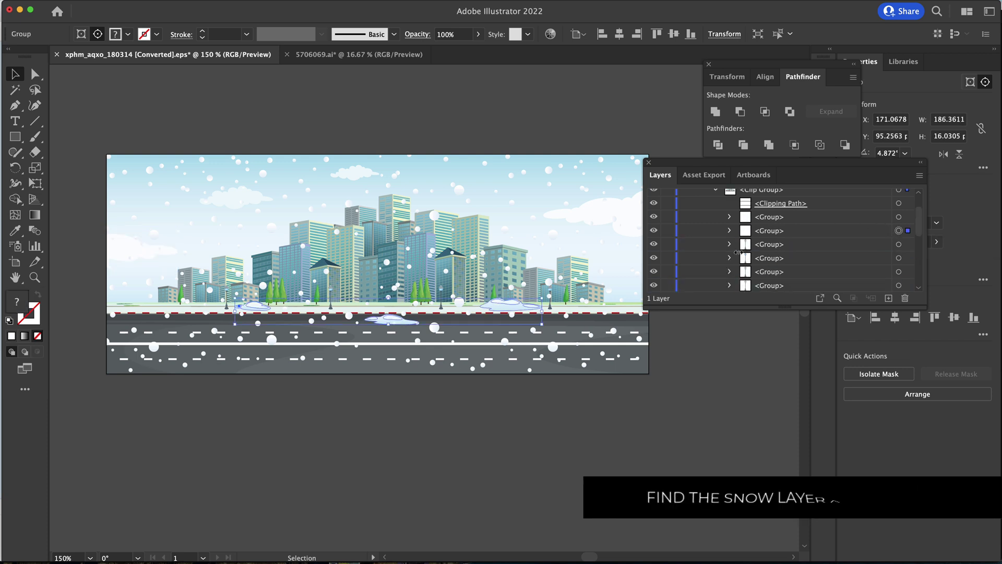
pyautogui.click(898, 216)
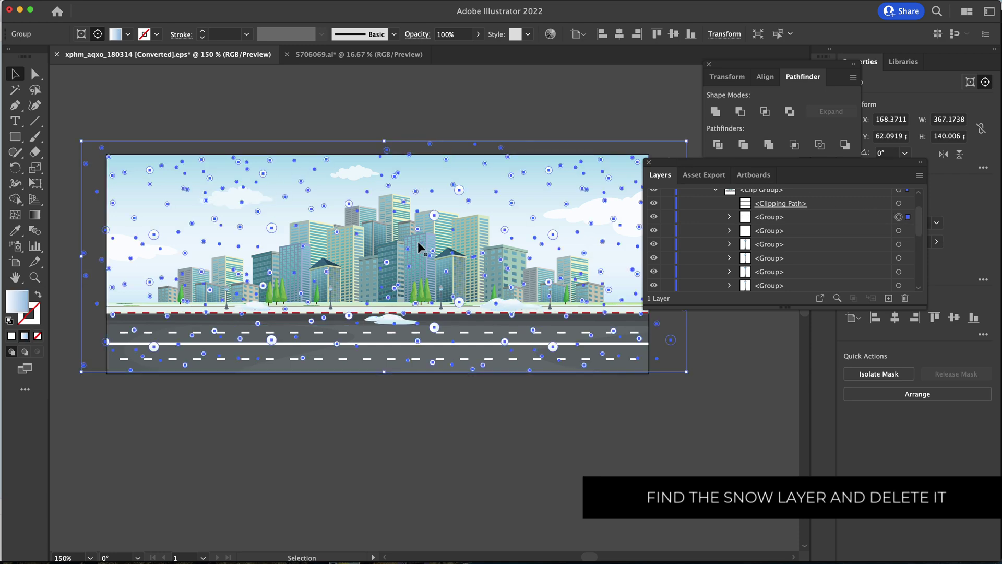
pyautogui.press('Delete')
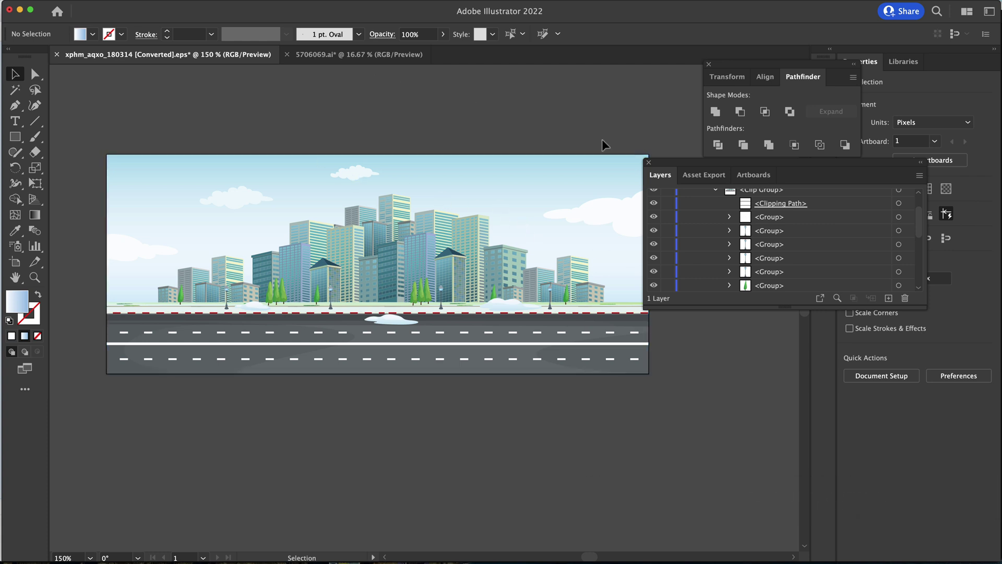
# Resize Artboard 42 of the city scene document to 3840 px wide and 2160 px high.
pyautogui.click(749, 180)
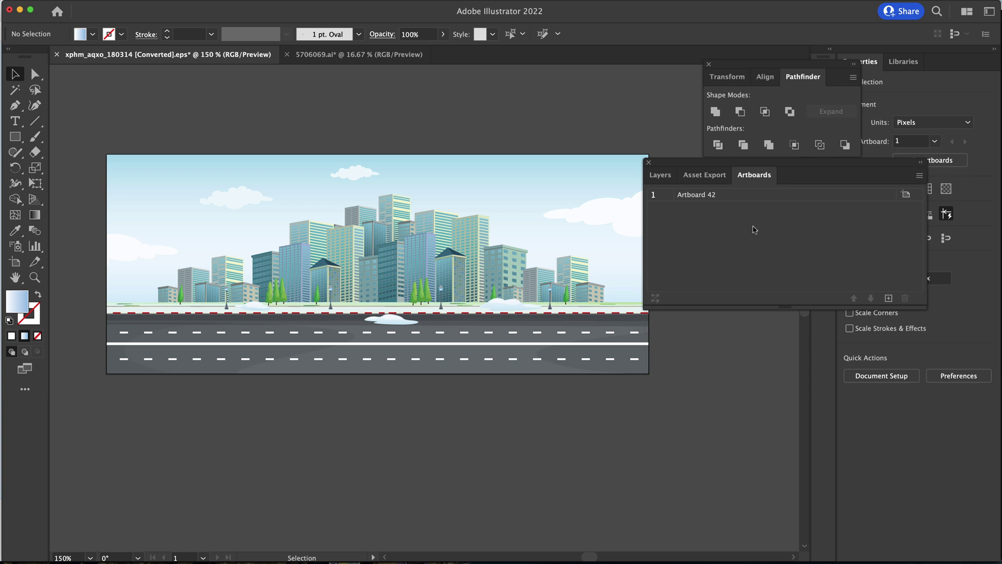
pyautogui.click(907, 199)
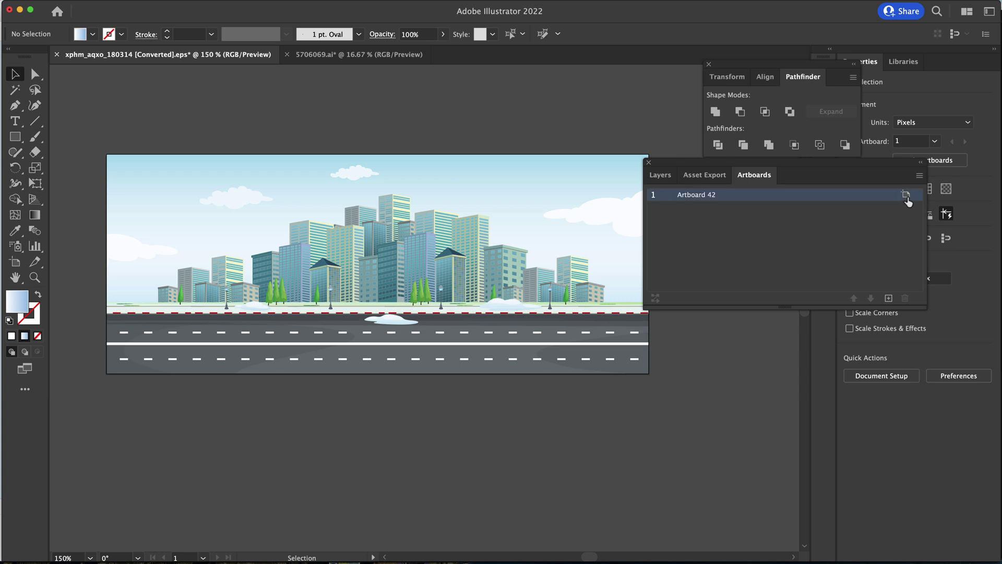
pyautogui.click(907, 196)
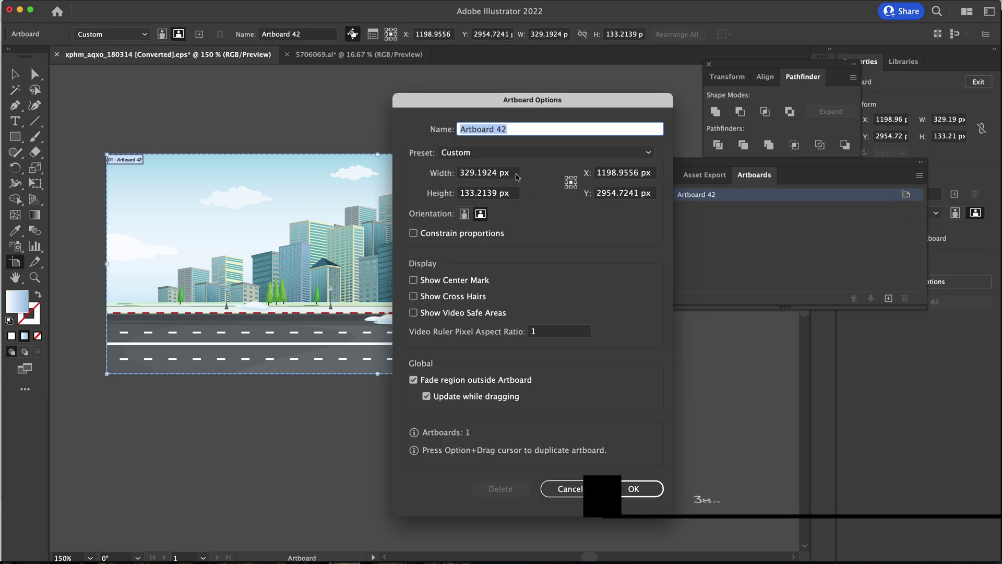
pyautogui.moveTo(518, 175); pyautogui.dragTo(439, 175)
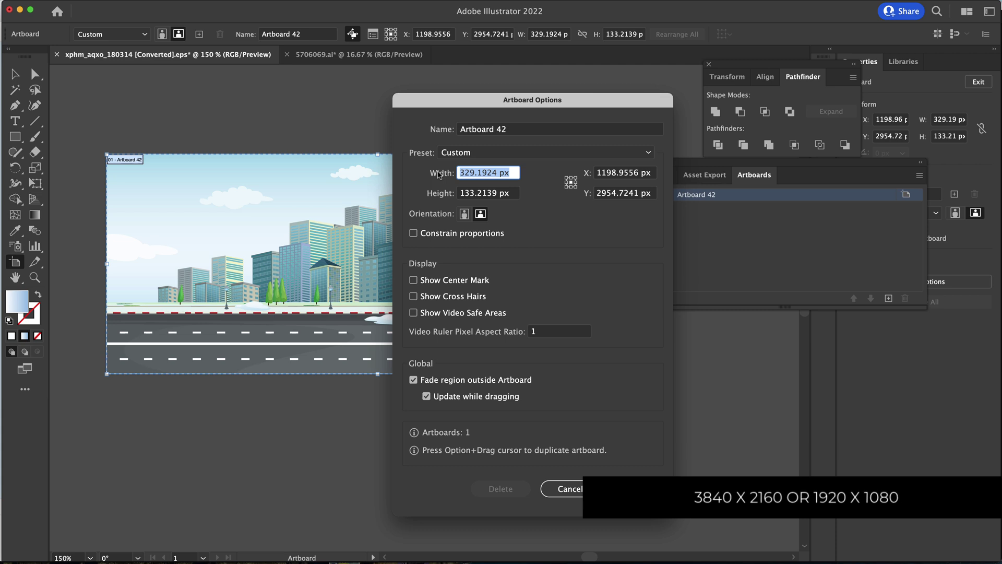
pyautogui.write('3840')
pyautogui.press('Tab')
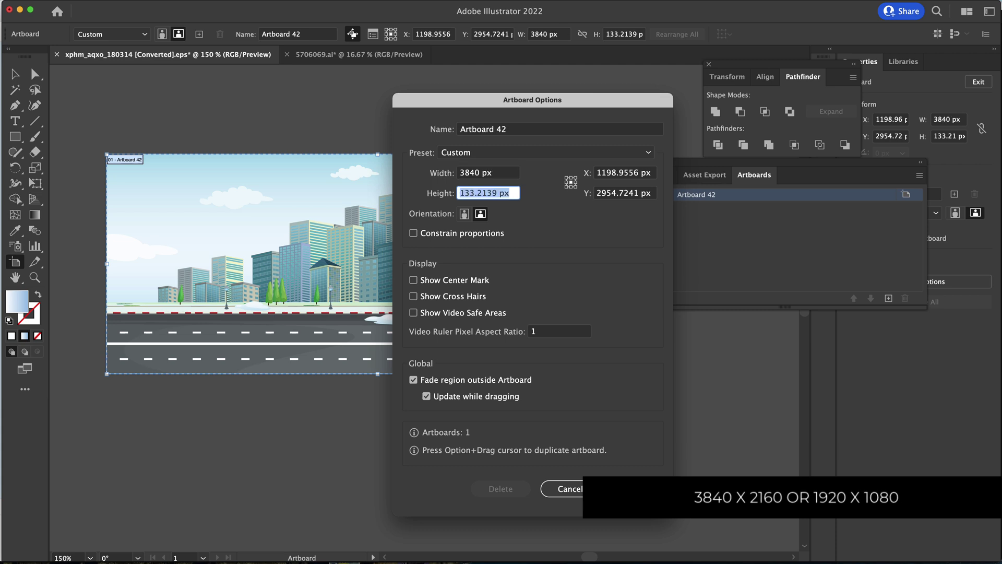
pyautogui.write('2160')
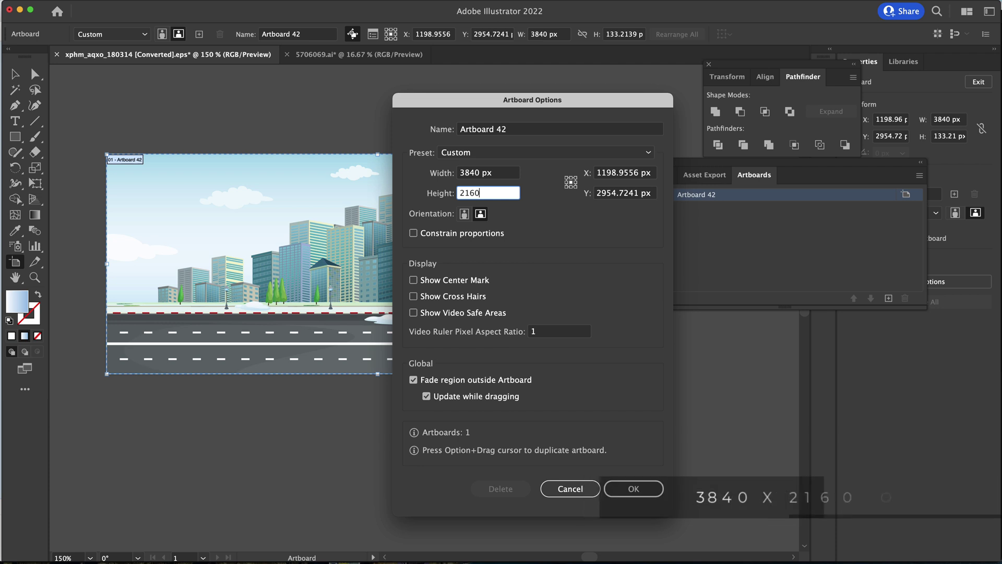
pyautogui.press('Return')
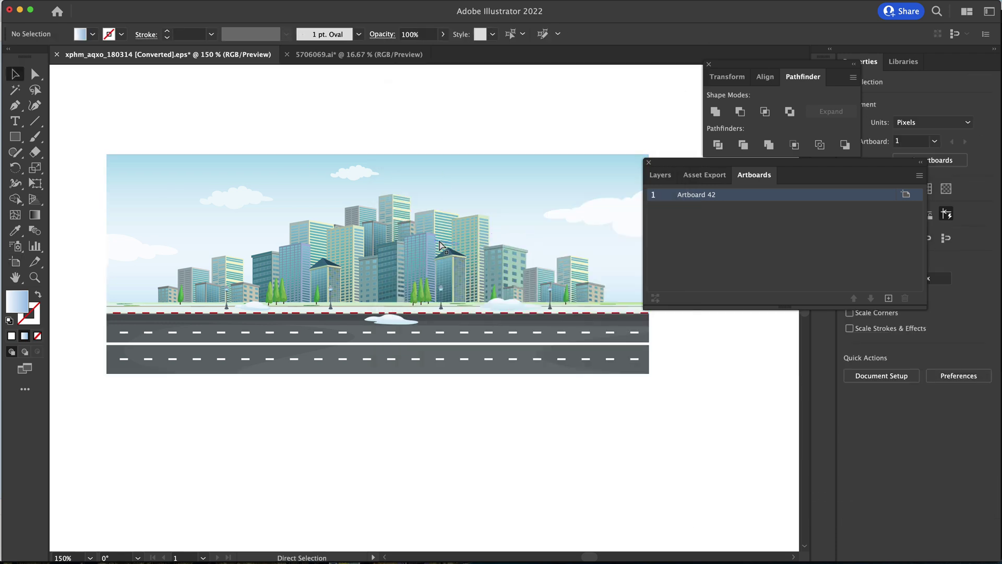
# Enlarge the whole city scene to about 5344 by 2162 px so it covers the artboard, and shift it horizontally to about X 1471 px.
pyautogui.hscroll(-1, 421, 236)
pyautogui.scroll(-6, 421, 236)
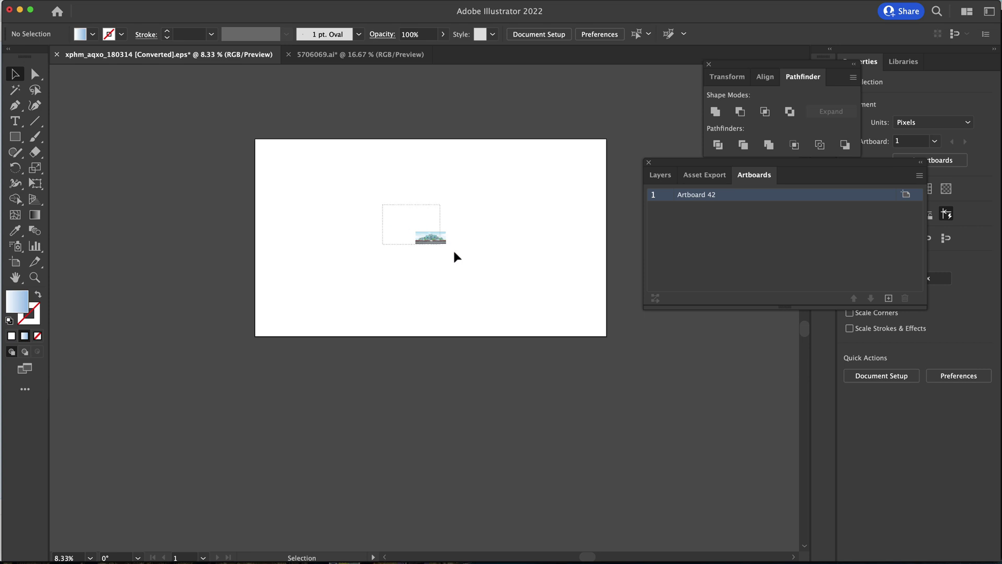
pyautogui.press('super+a')
pyautogui.moveTo(447, 250); pyautogui.dragTo(677, 357)
pyautogui.moveTo(415, 232); pyautogui.dragTo(184, 115)
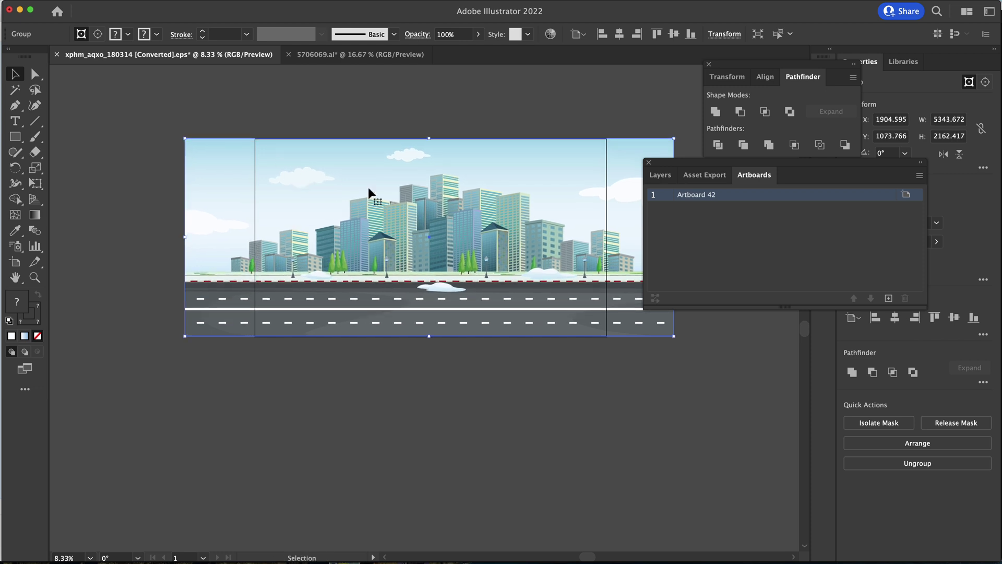
pyautogui.moveTo(513, 186); pyautogui.dragTo(474, 181)
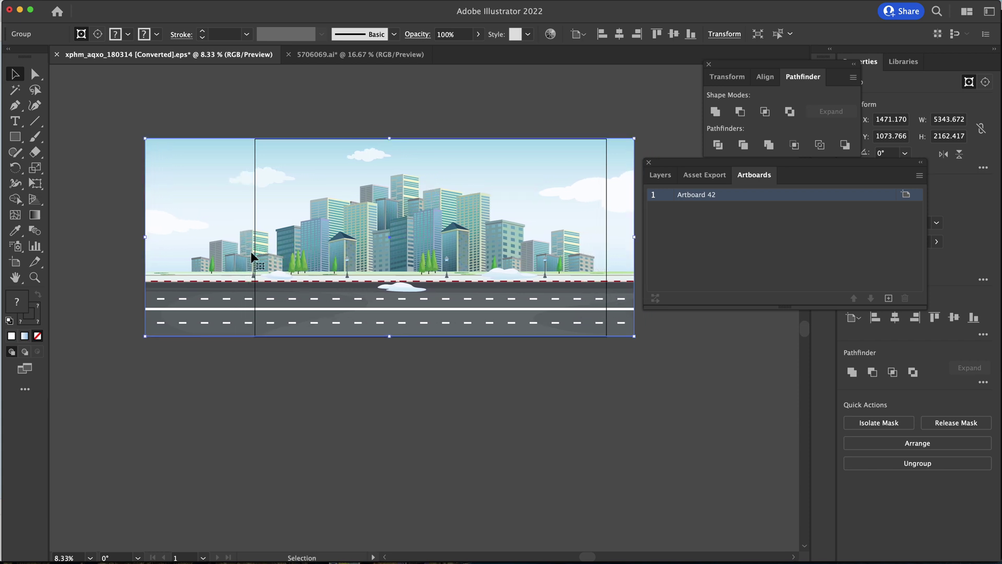
# Delete the group of small buildings at the city's far right end and shift the scene rightward to about X 2240 px.
pyautogui.click(661, 175)
pyautogui.scroll(-5, 794, 256)
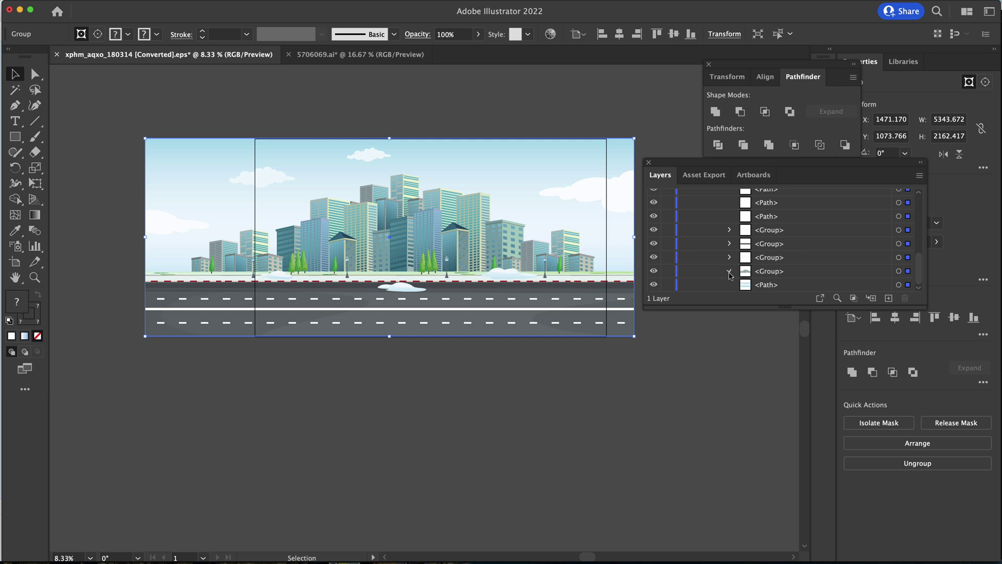
pyautogui.click(899, 271)
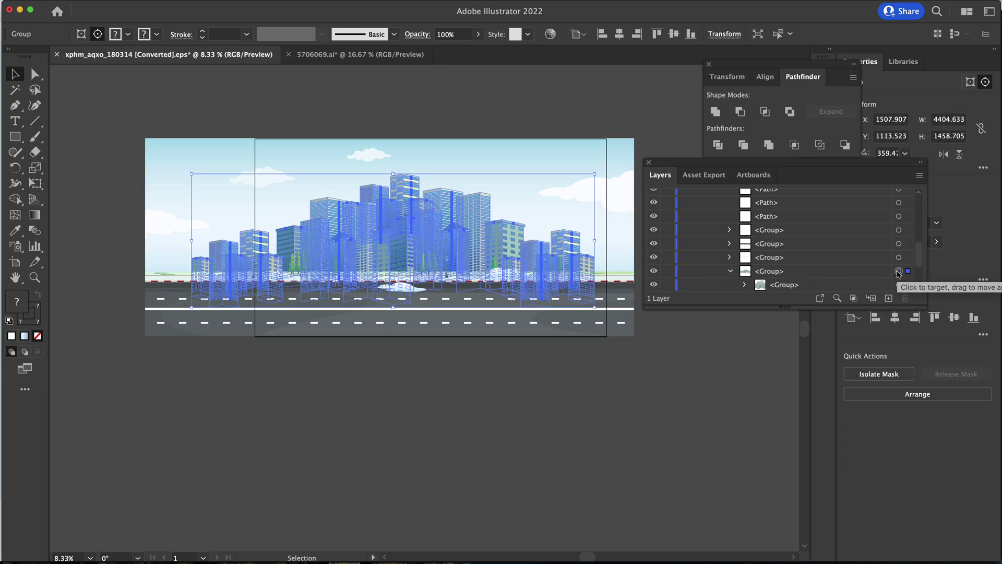
pyautogui.scroll(-3, 898, 273)
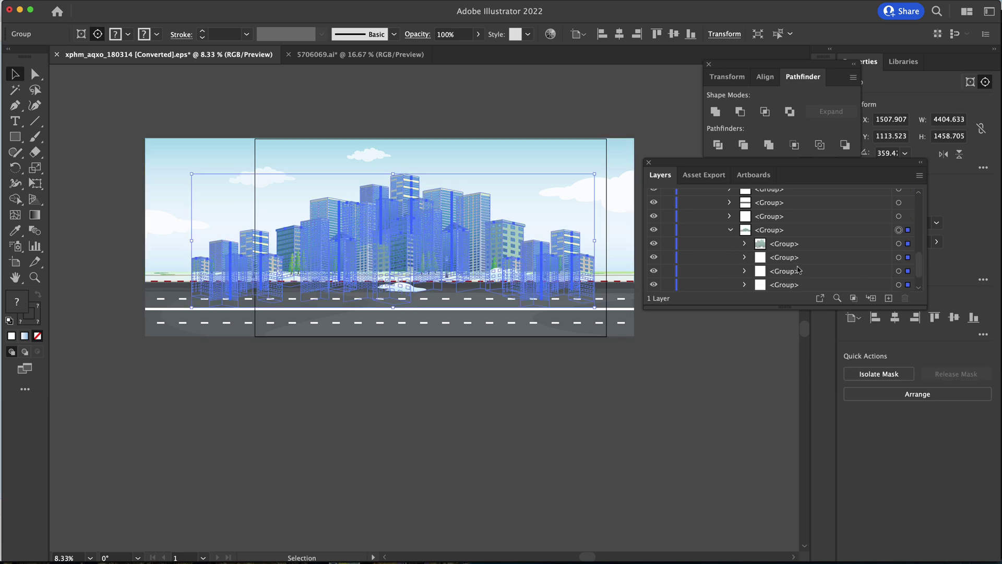
pyautogui.click(899, 243)
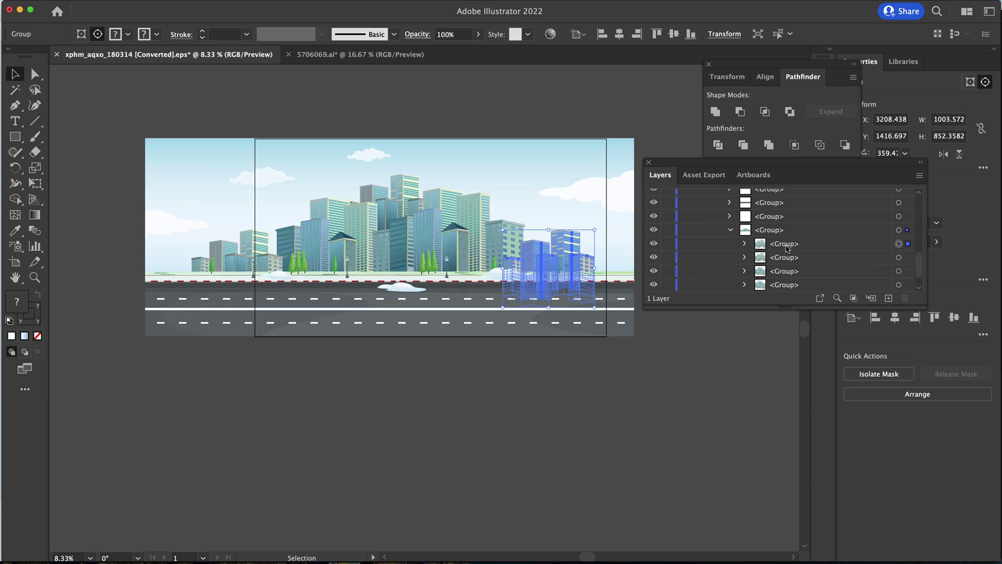
pyautogui.moveTo(793, 245); pyautogui.dragTo(861, 275)
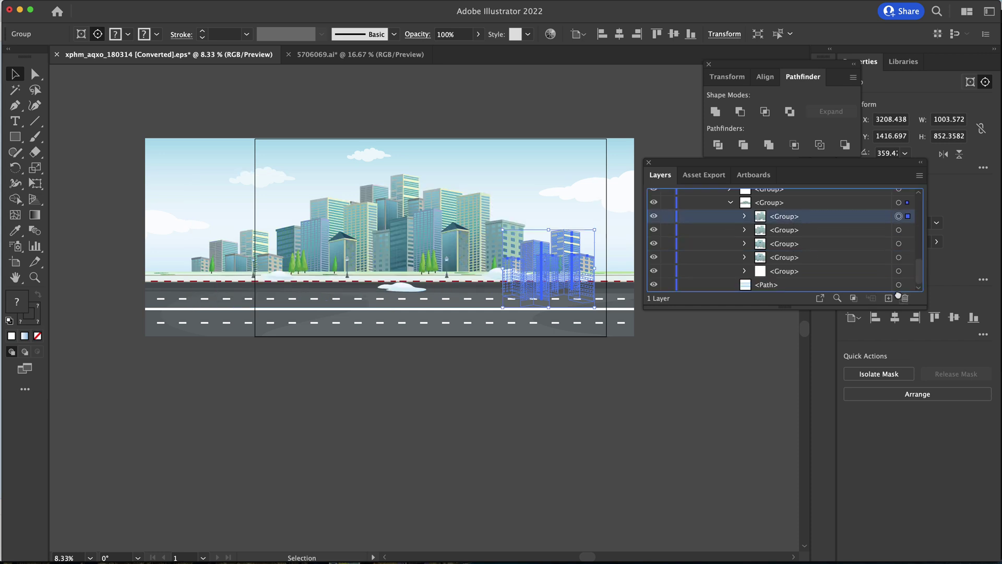
pyautogui.click(533, 222)
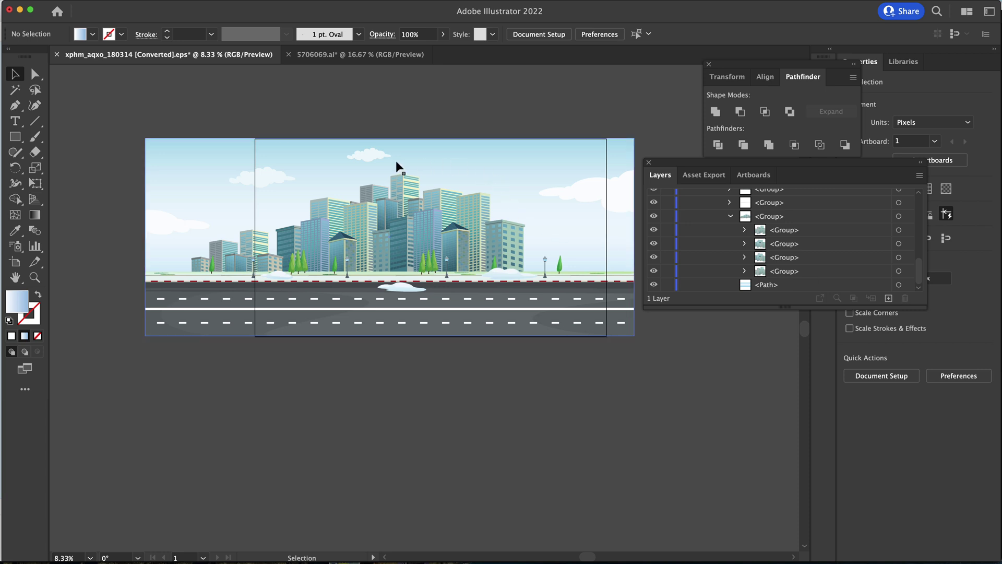
pyautogui.moveTo(316, 161); pyautogui.dragTo(376, 160)
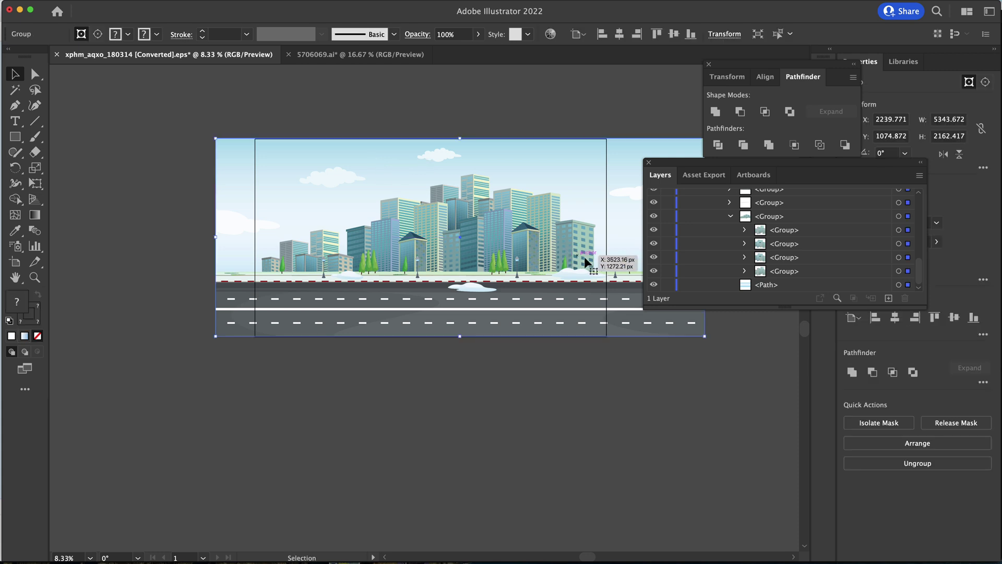
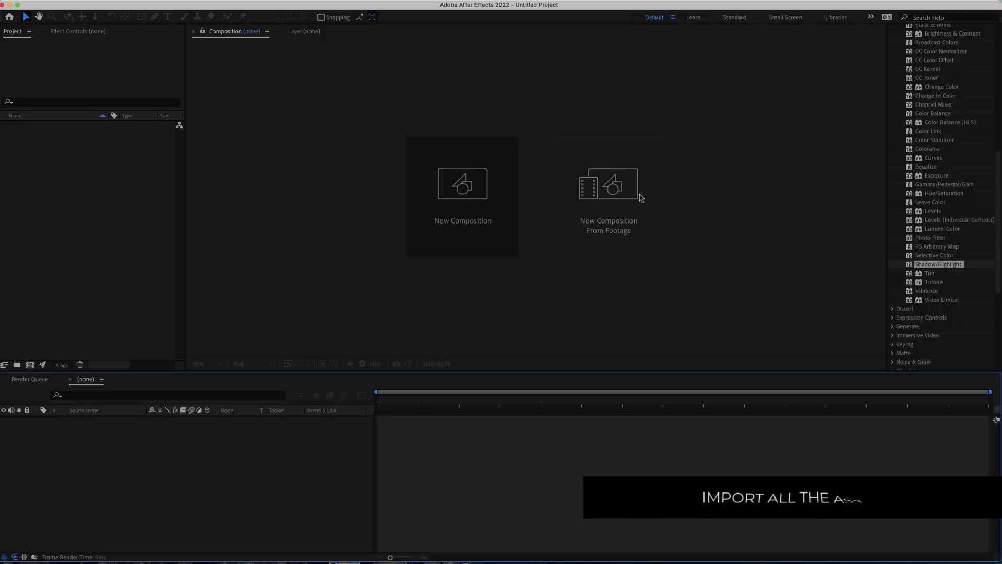
# Switch to After Effects and import ROAD.ai as a composition with footage dimensions set to Document Size.
pyautogui.rightClick(99, 164)
pyautogui.moveTo(152, 218)
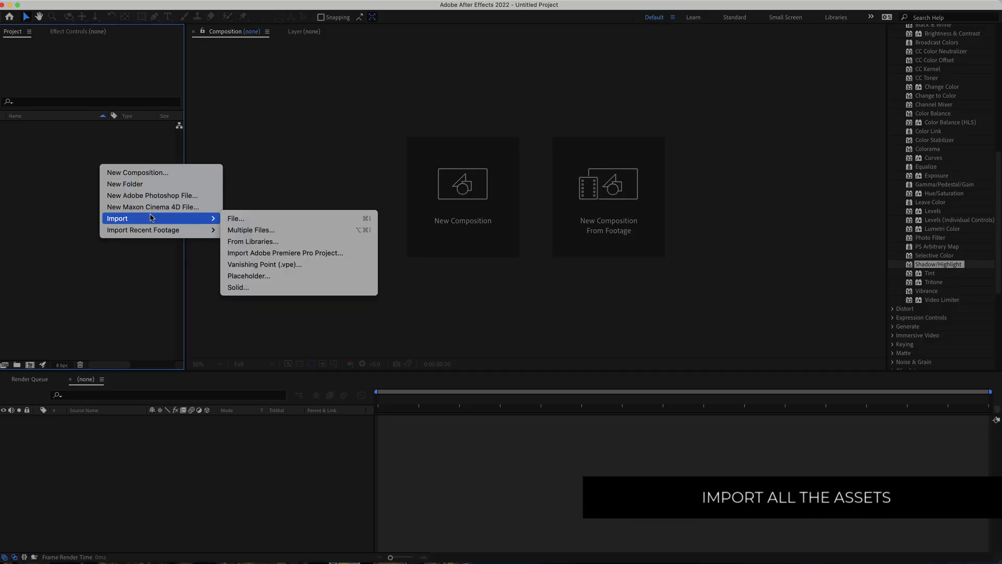
pyautogui.rightClick(70, 186)
pyautogui.moveTo(111, 244)
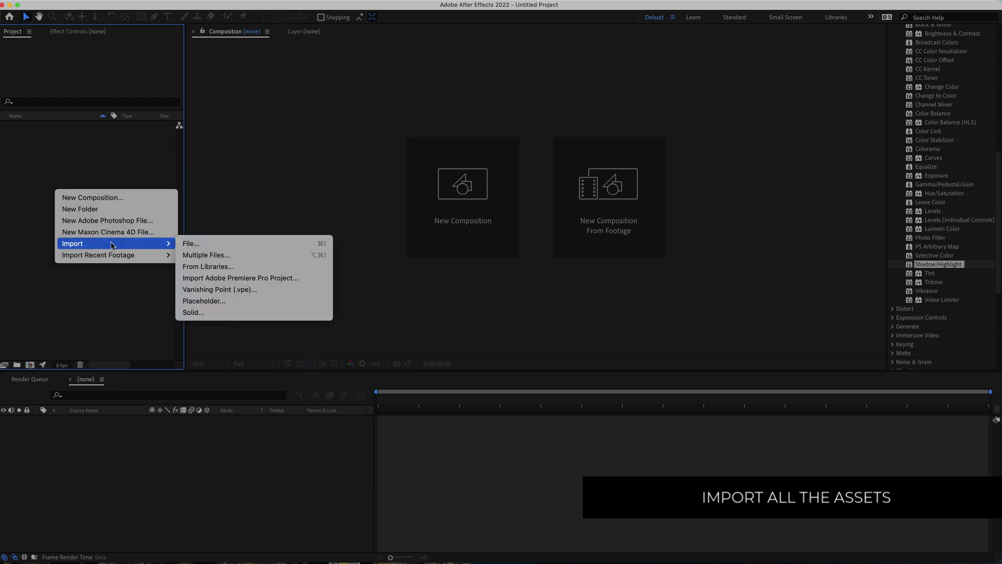
pyautogui.click(194, 245)
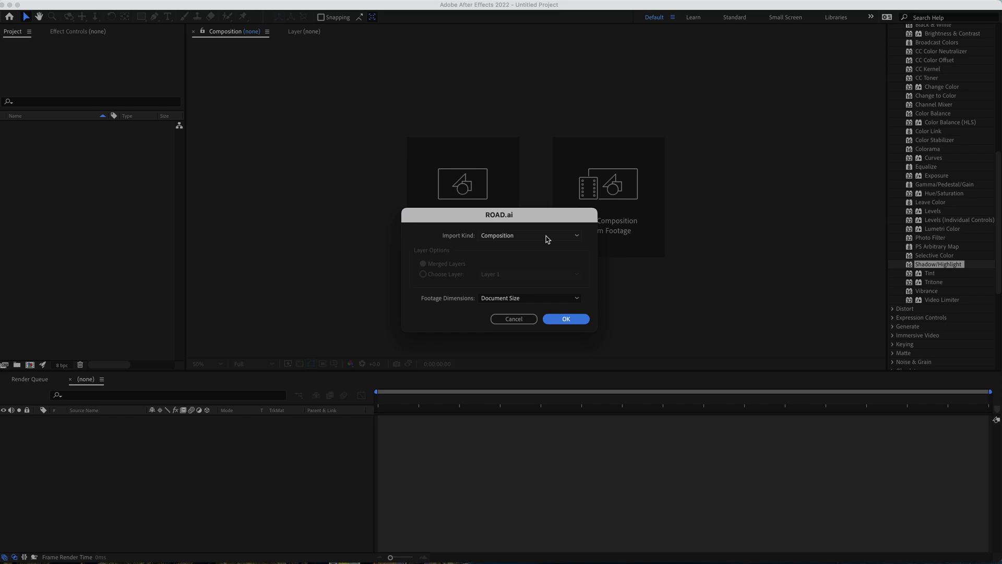
pyautogui.click(564, 319)
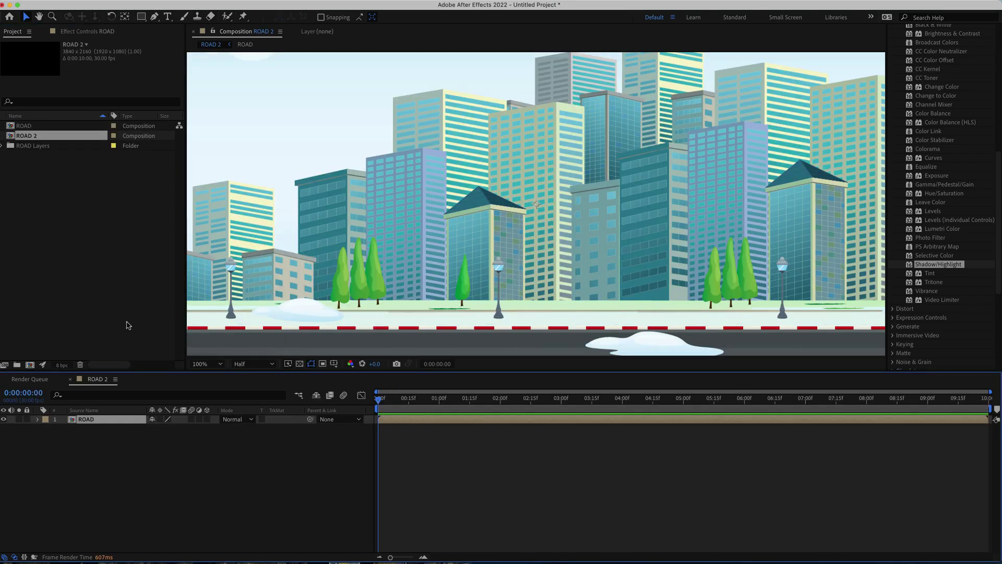
# Check the frame size, frame rate and duration in the ROAD 2 composition's settings.
pyautogui.press(',')
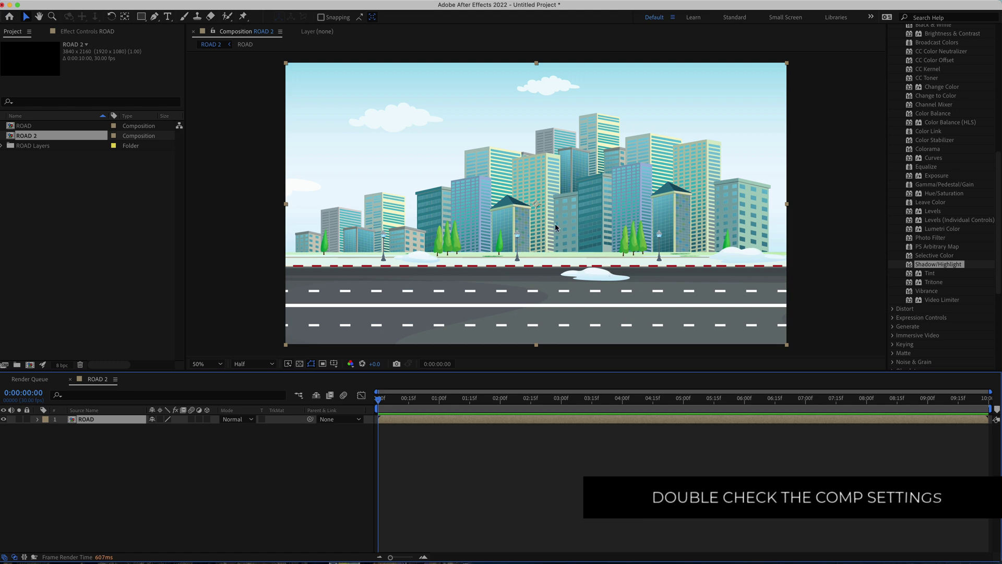
pyautogui.click(383, 398)
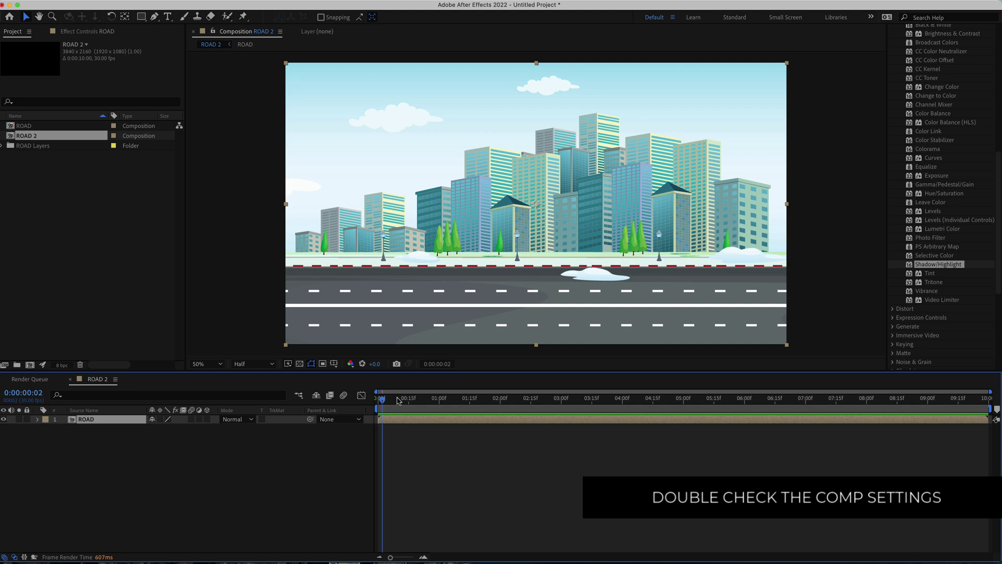
pyautogui.moveTo(398, 401); pyautogui.dragTo(373, 422)
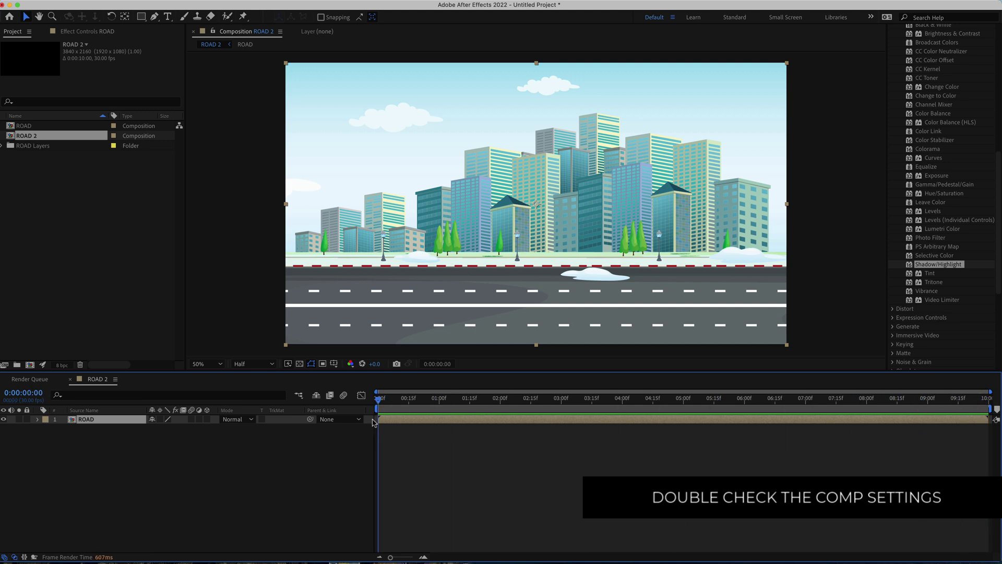
pyautogui.click(128, 2)
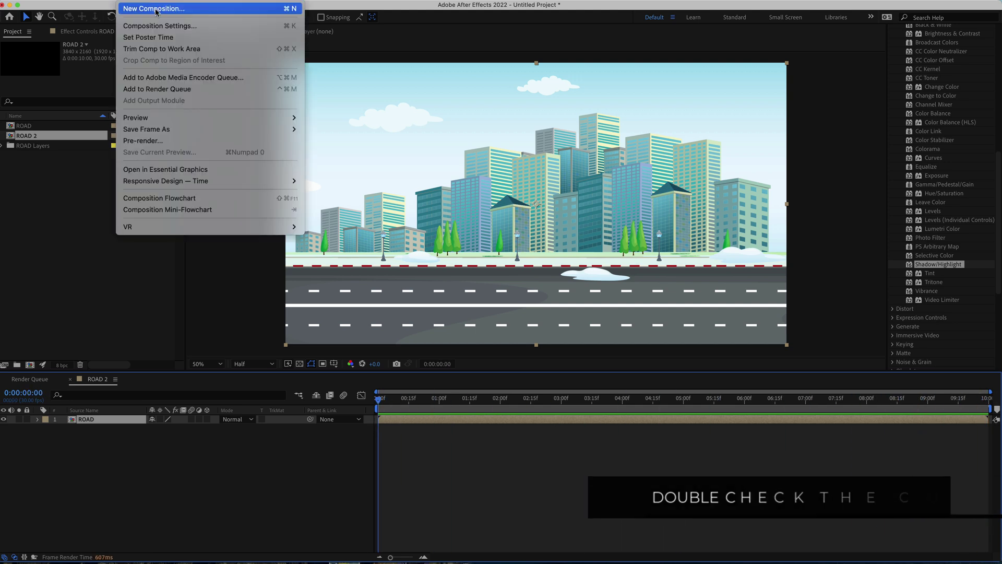
pyautogui.click(156, 26)
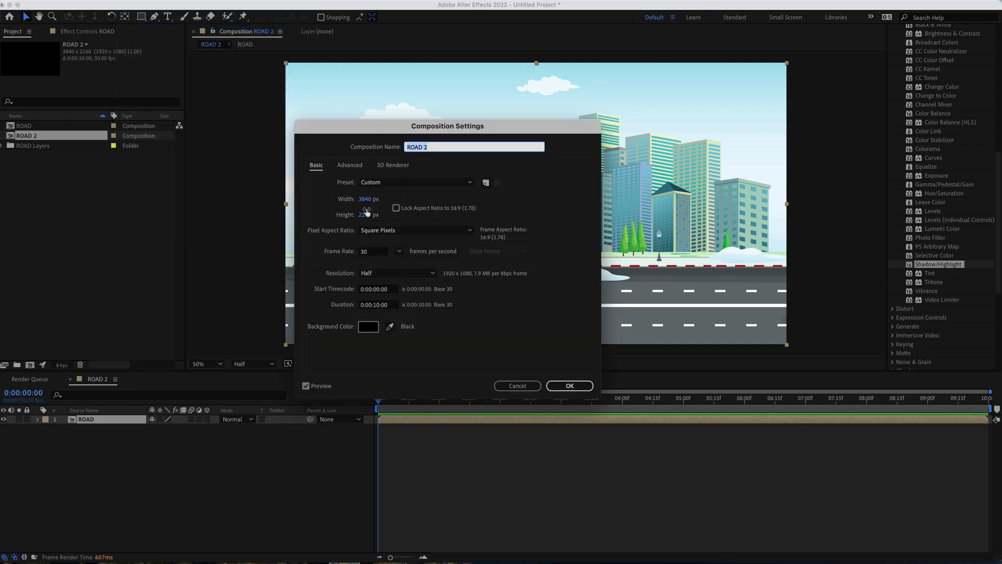
pyautogui.click(378, 305)
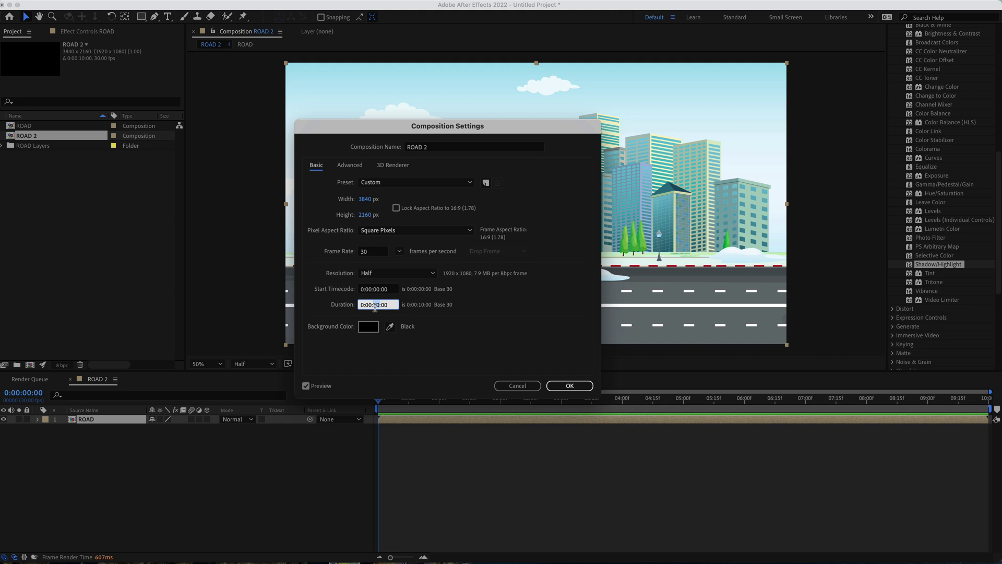
pyautogui.click(570, 386)
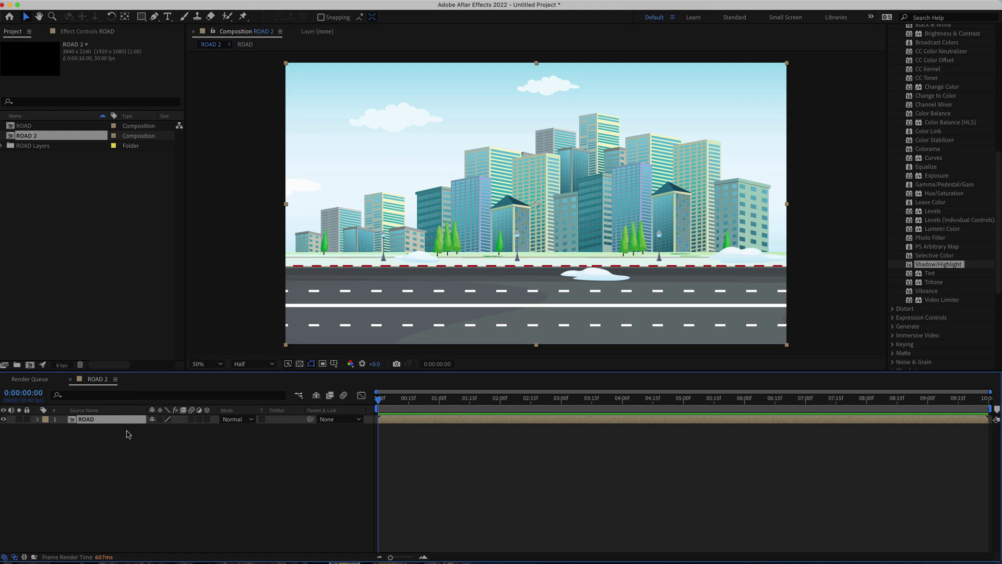
# Apply the Motion Tile effect to the ROAD layer and enable its Mirror Edges option.
pyautogui.hotkey('ctrl', 'space')
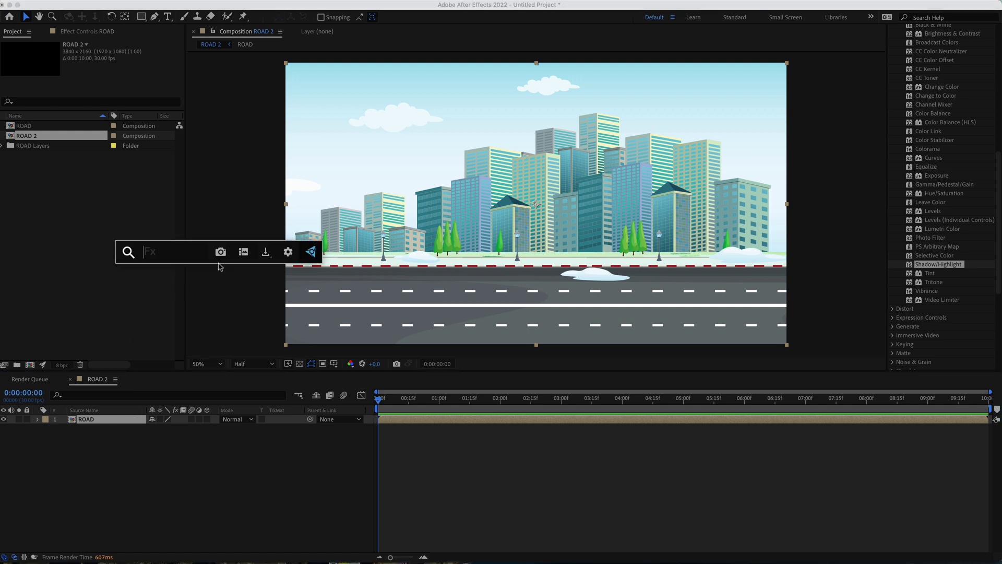
pyautogui.write('motion')
pyautogui.click(211, 284)
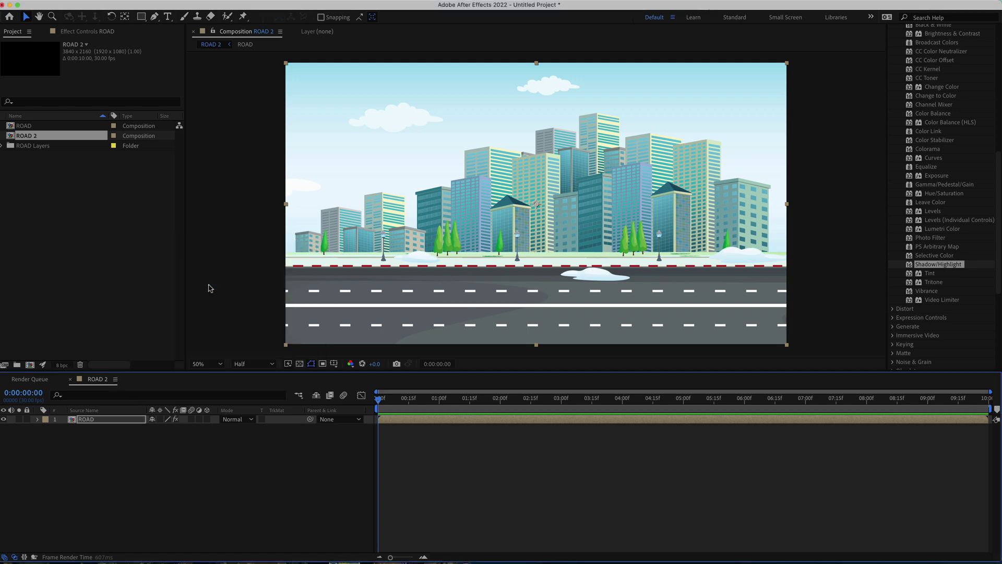
pyautogui.click(90, 36)
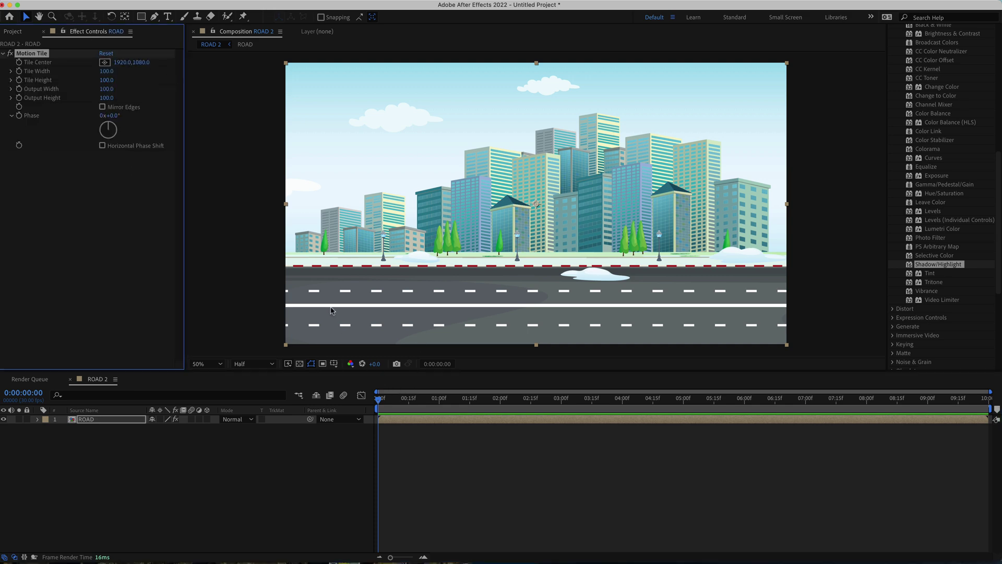
pyautogui.click(103, 107)
# Animate the Motion Tile's Tile Center from the first frame to an X value of -18000 at 0:00:09:29, and preview the motion from the start.
pyautogui.moveTo(387, 401); pyautogui.dragTo(987, 392)
pyautogui.click(121, 62)
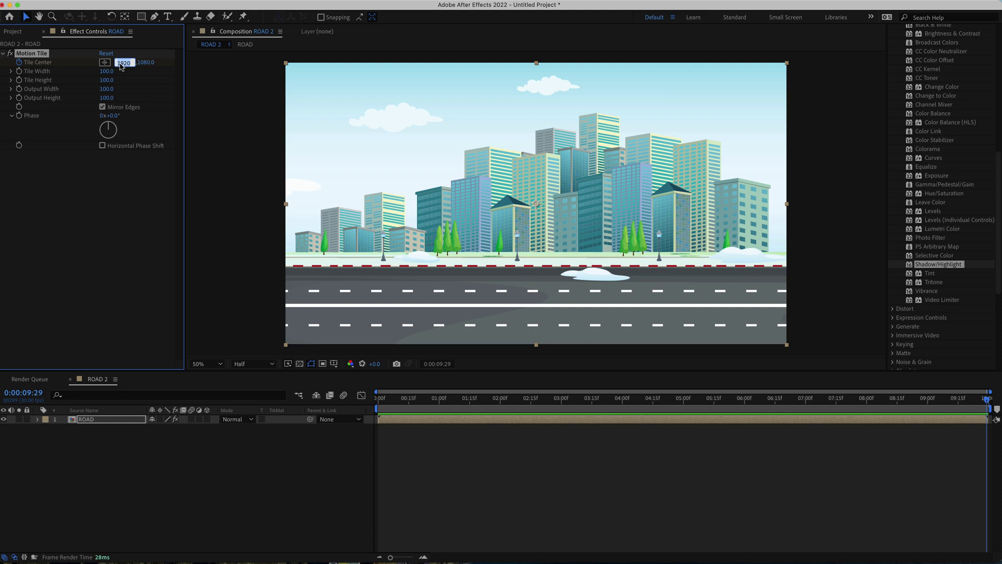
pyautogui.press('BackSpace')
pyautogui.write('-18000')
pyautogui.press('Return')
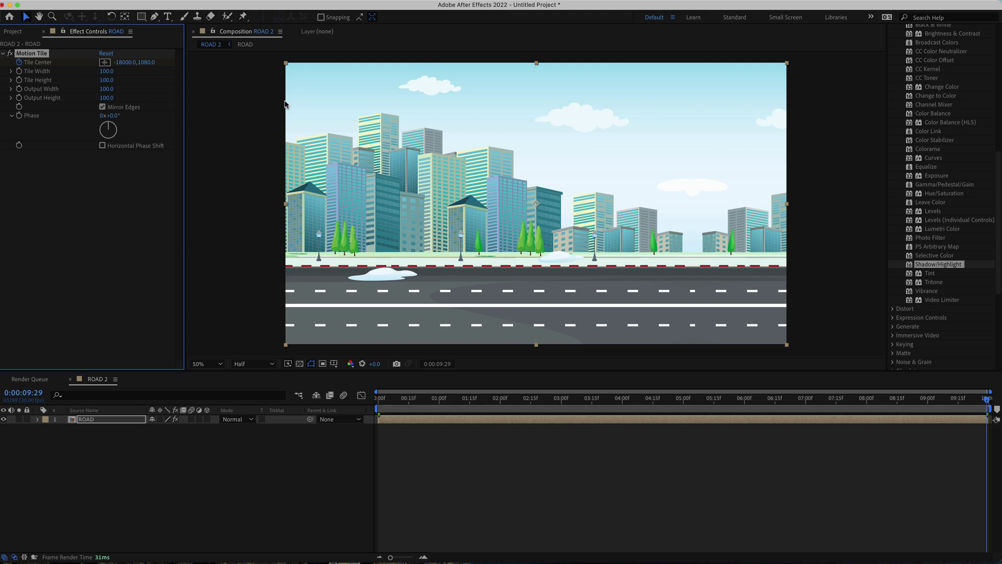
pyautogui.moveTo(984, 406); pyautogui.dragTo(370, 416)
pyautogui.press('space')
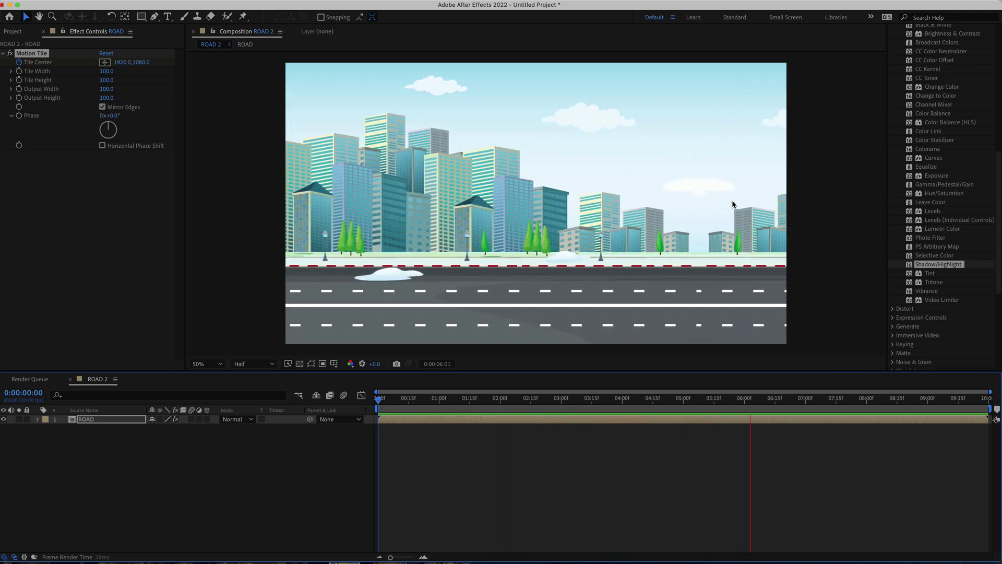
# Stop the preview and import CAR-JEEP.ai as a composition with footage dimensions set to Document Size.
pyautogui.press('space')
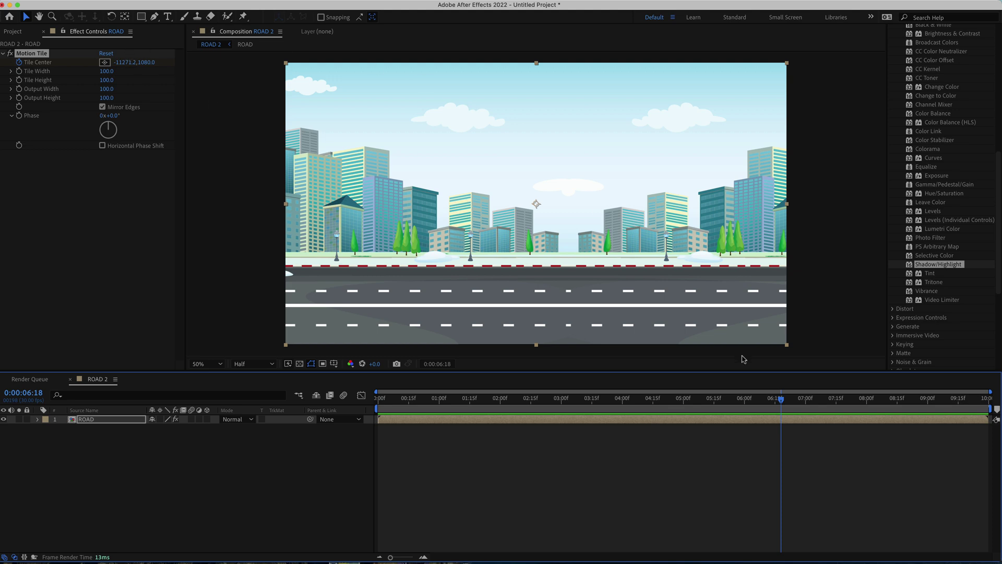
pyautogui.moveTo(783, 402); pyautogui.dragTo(987, 400)
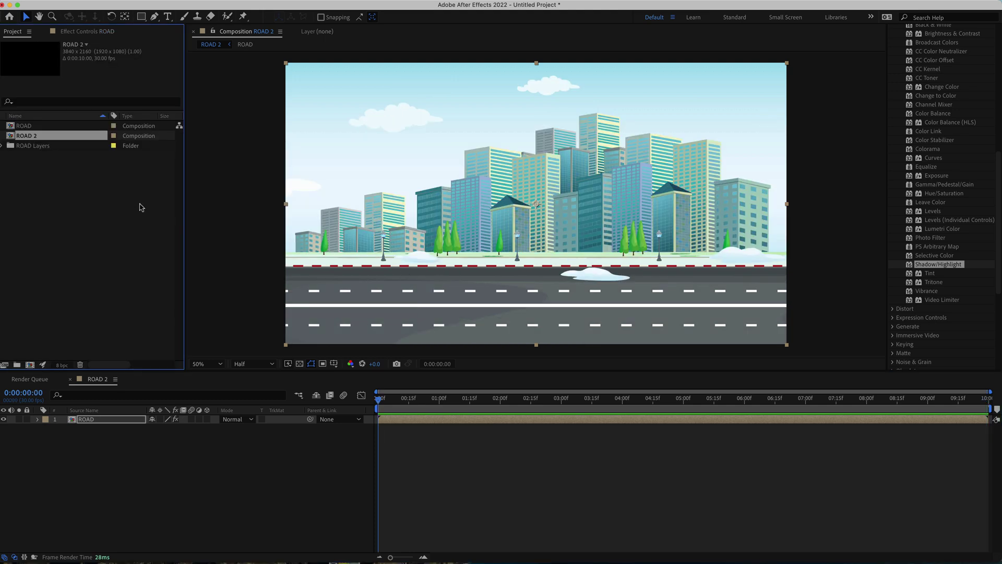
pyautogui.rightClick(69, 198)
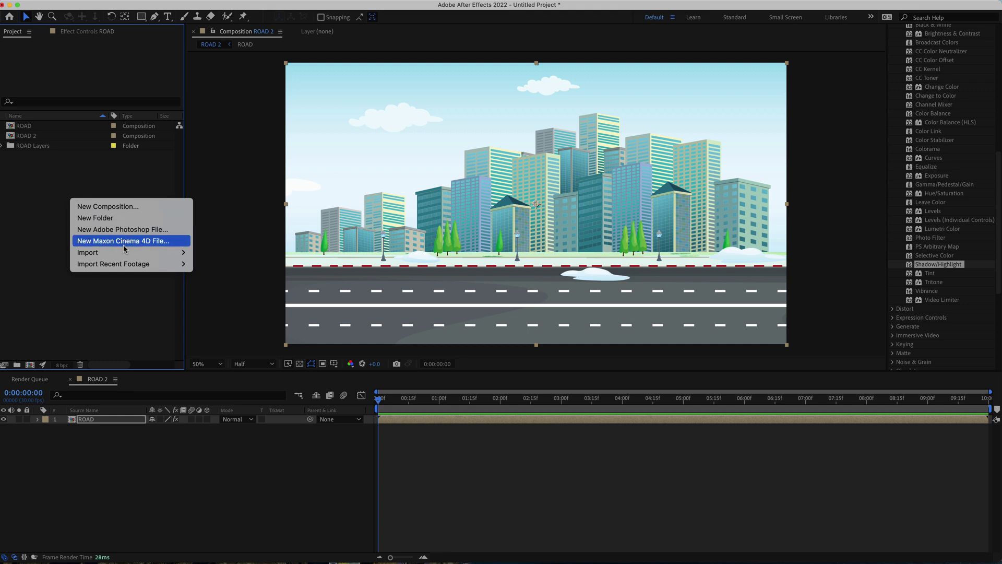
pyautogui.moveTo(126, 253)
pyautogui.click(200, 253)
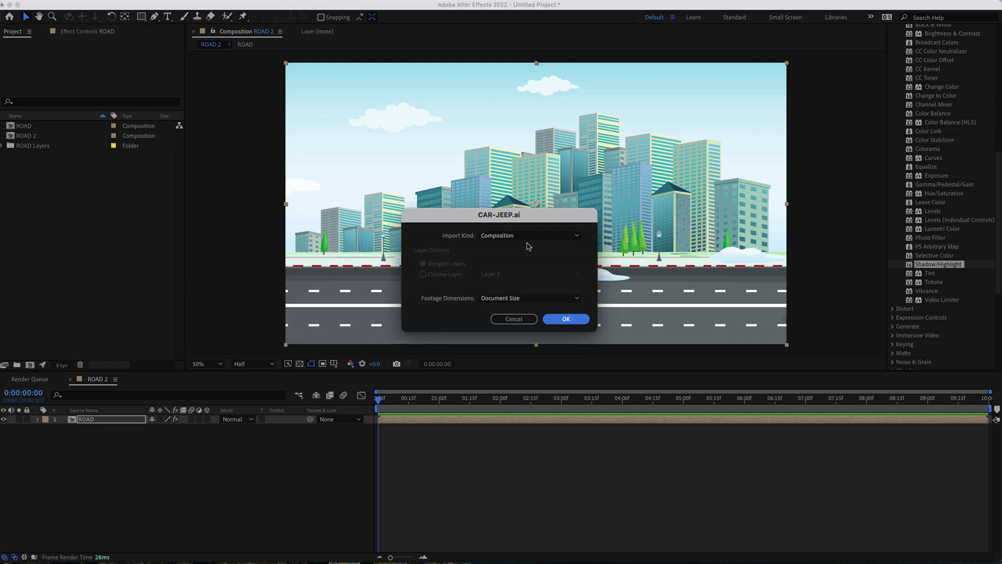
pyautogui.click(565, 320)
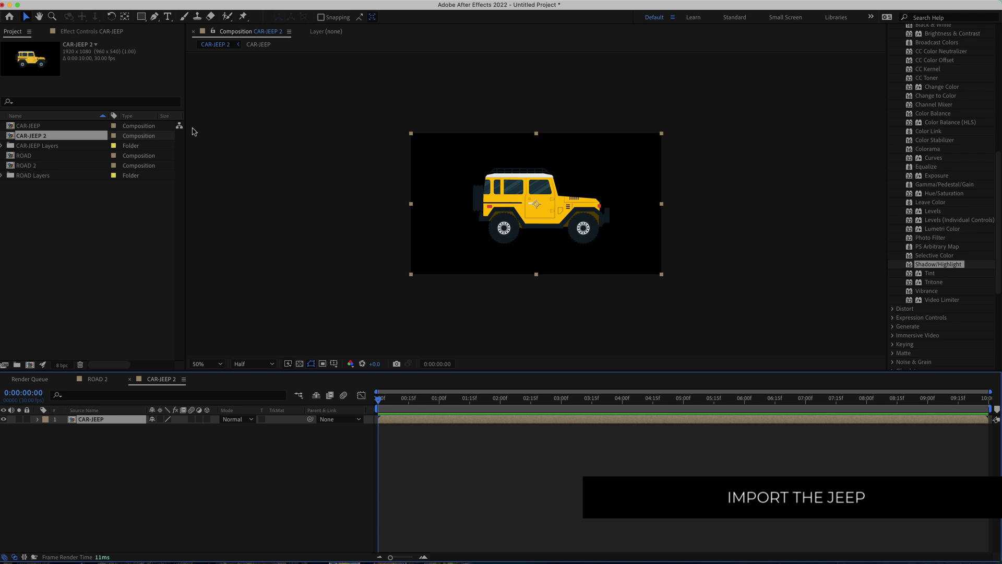
# Look at the ROAD 2 composition, return to CAR-JEEP 2 and turn on the transparency grid behind the jeep.
pyautogui.click(99, 380)
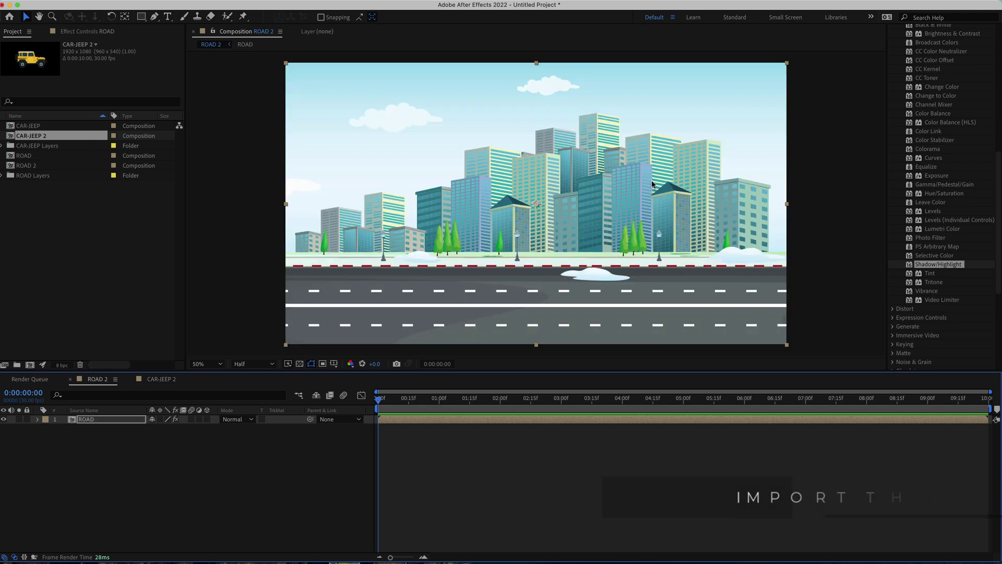
pyautogui.click(155, 381)
pyautogui.press('.')
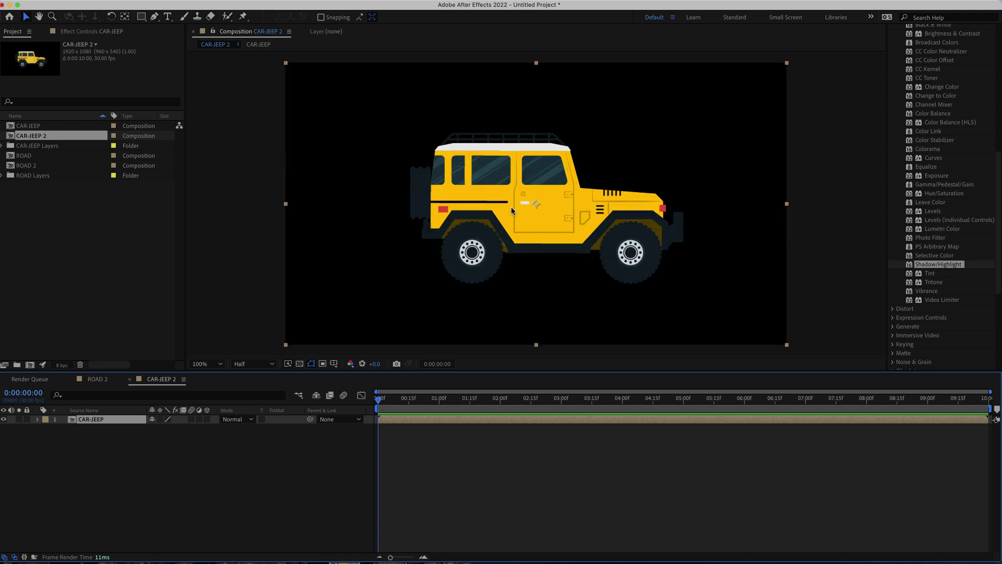
pyautogui.click(299, 364)
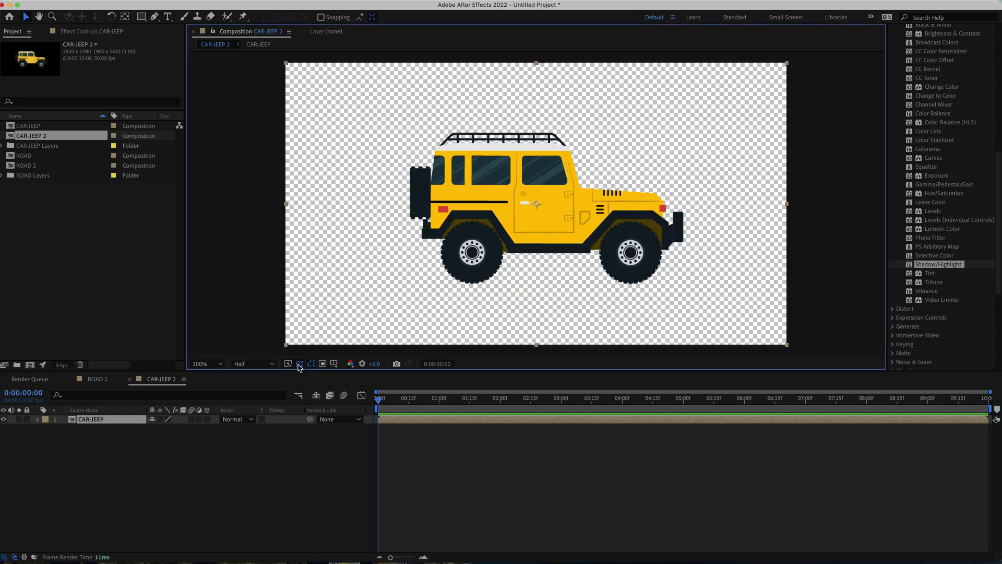
# Open the nested CAR-JEEP composition and hide Layer 3 and Layer 2, the two wheels, leaving the car body visible.
pyautogui.doubleClick(92, 419)
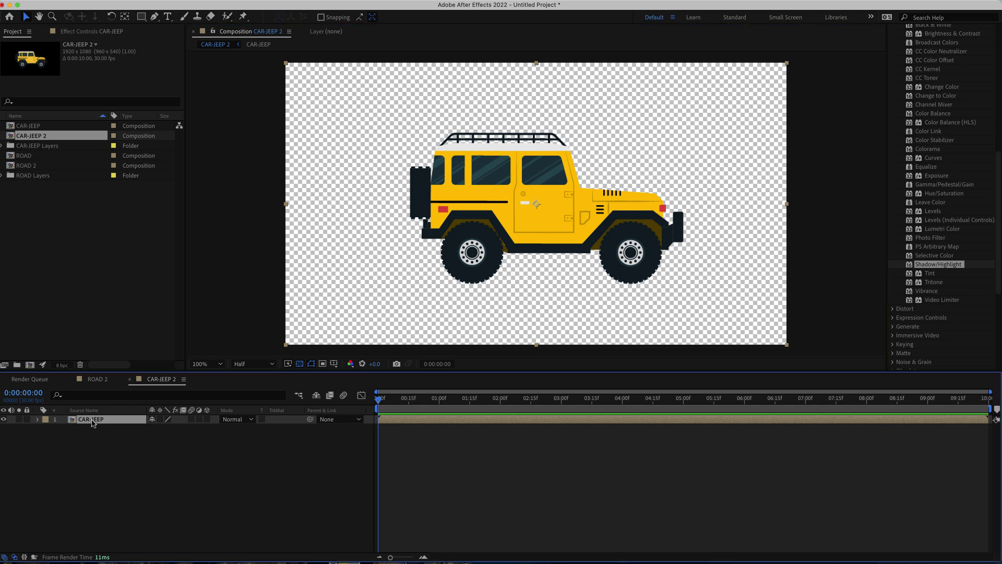
pyautogui.click(4, 420)
pyautogui.click(4, 428)
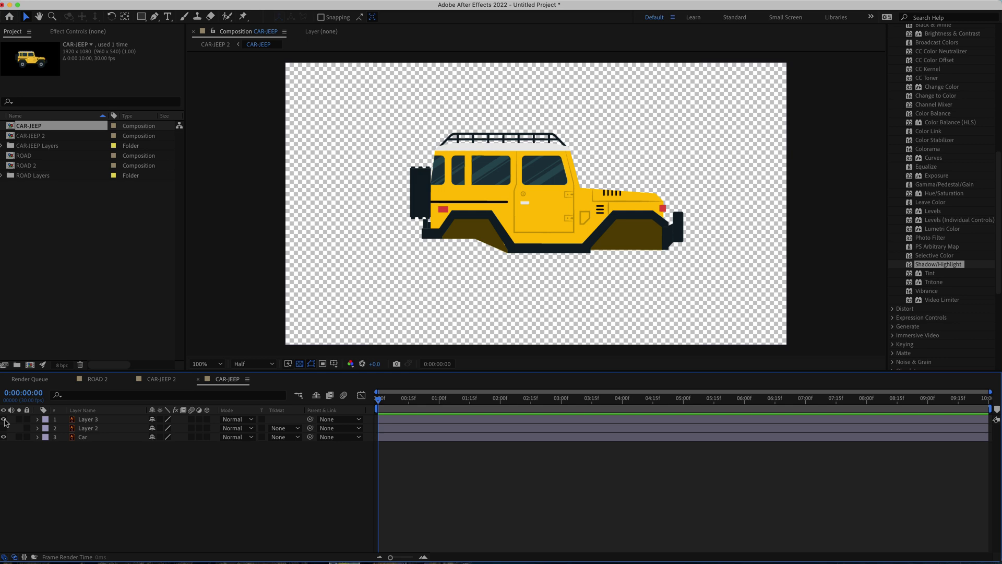
pyautogui.click(4, 419)
pyautogui.click(4, 428)
pyautogui.click(4, 419)
pyautogui.click(4, 428)
# Keyframe the Car layer's Position at the first frame and set its Y value to 530 at frame 5.
pyautogui.click(86, 438)
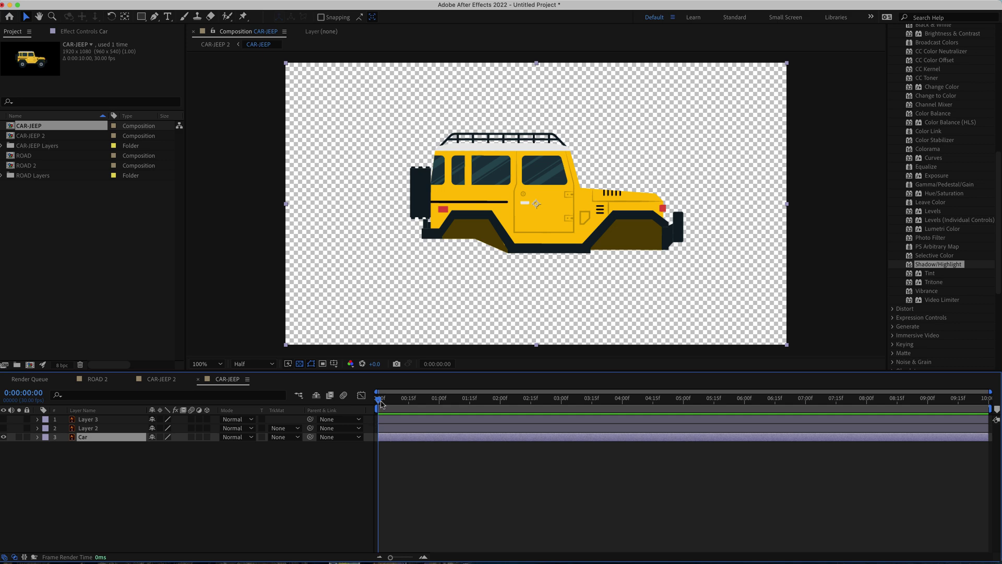
pyautogui.moveTo(381, 403); pyautogui.dragTo(355, 400)
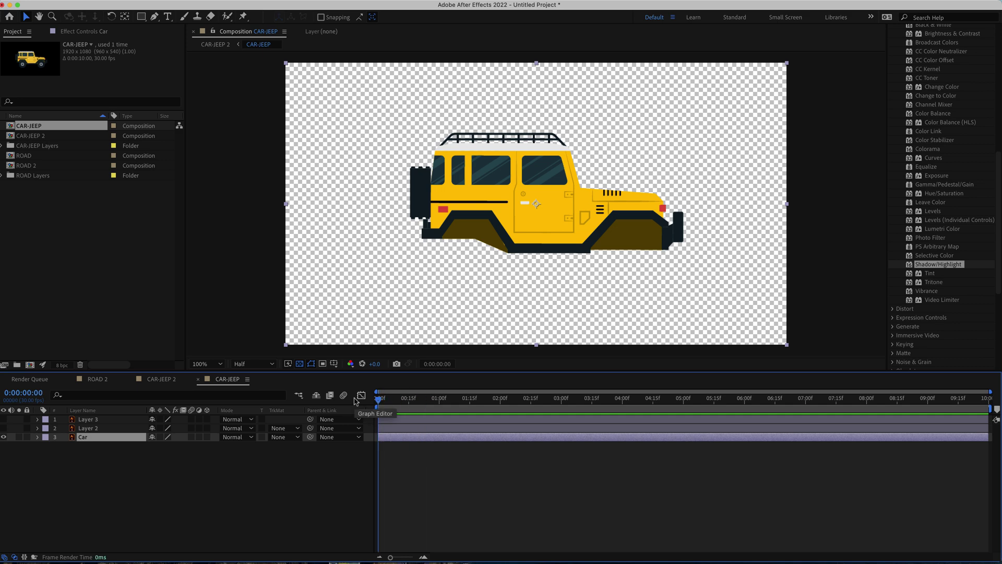
pyautogui.press('p')
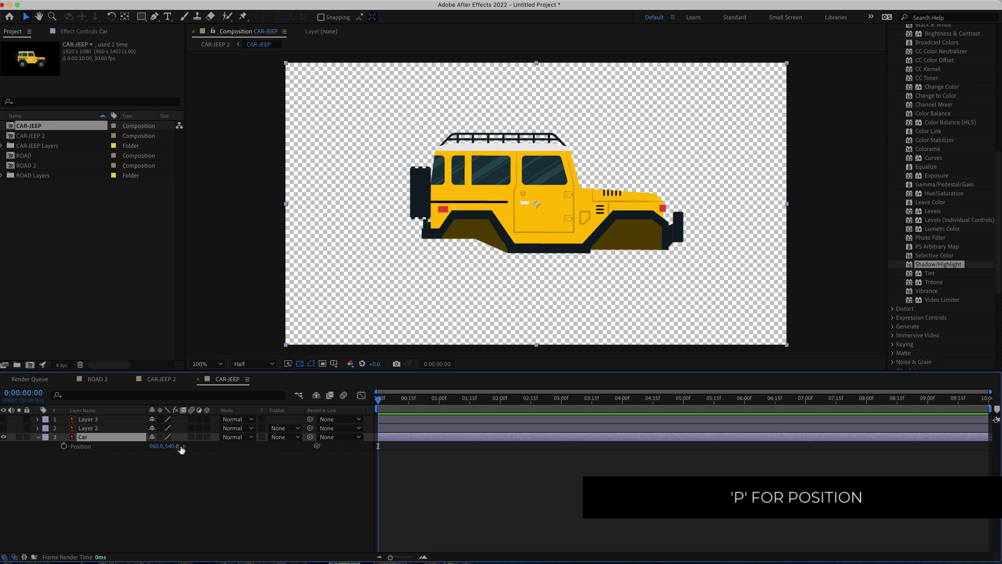
pyautogui.scroll(5, 409, 429)
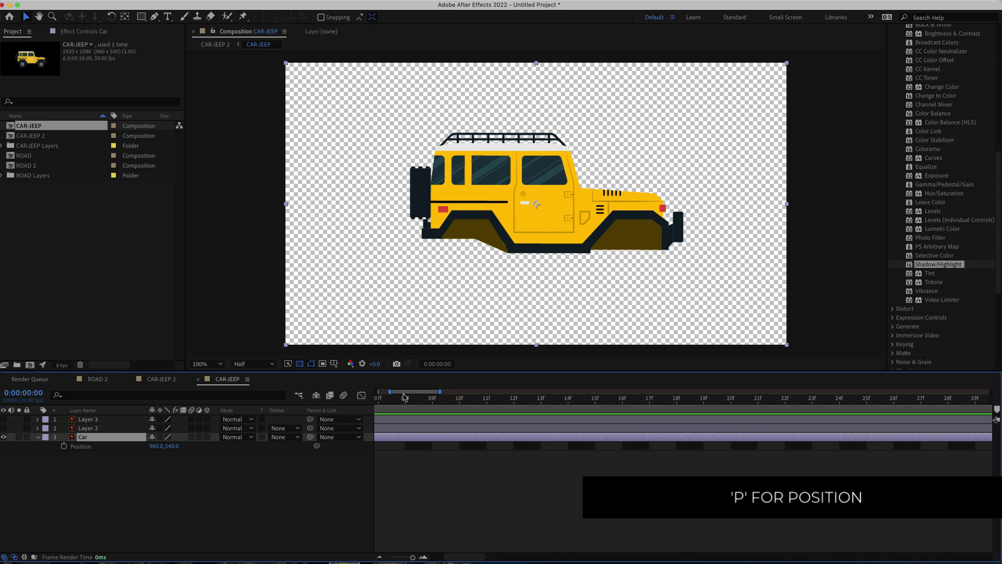
pyautogui.moveTo(402, 397); pyautogui.dragTo(380, 397)
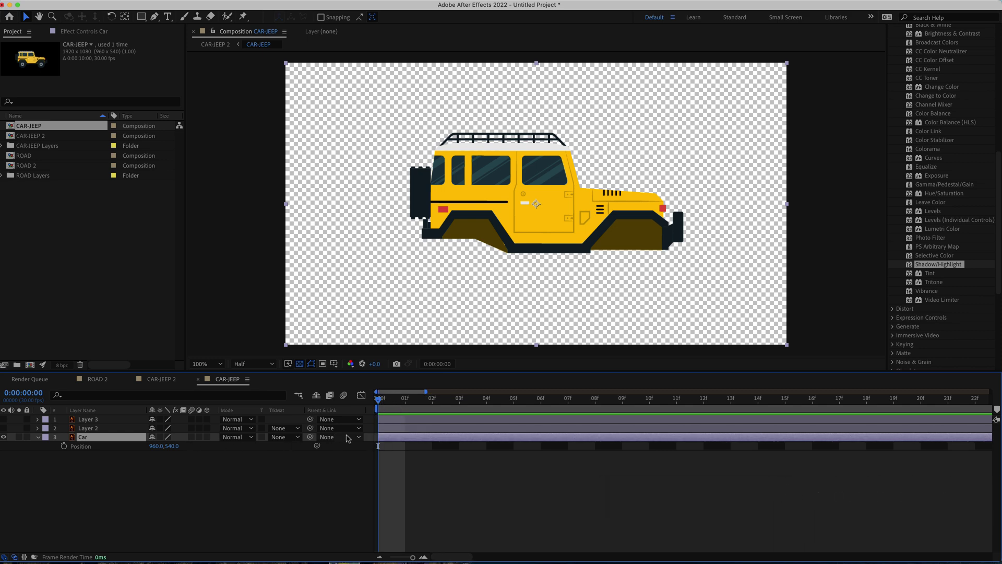
pyautogui.click(63, 447)
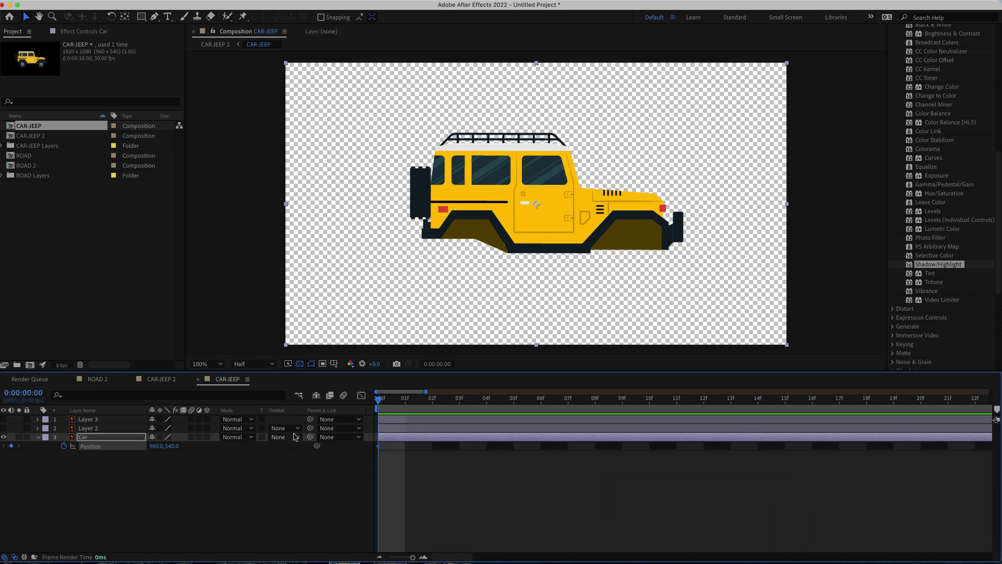
pyautogui.moveTo(381, 404); pyautogui.dragTo(513, 402)
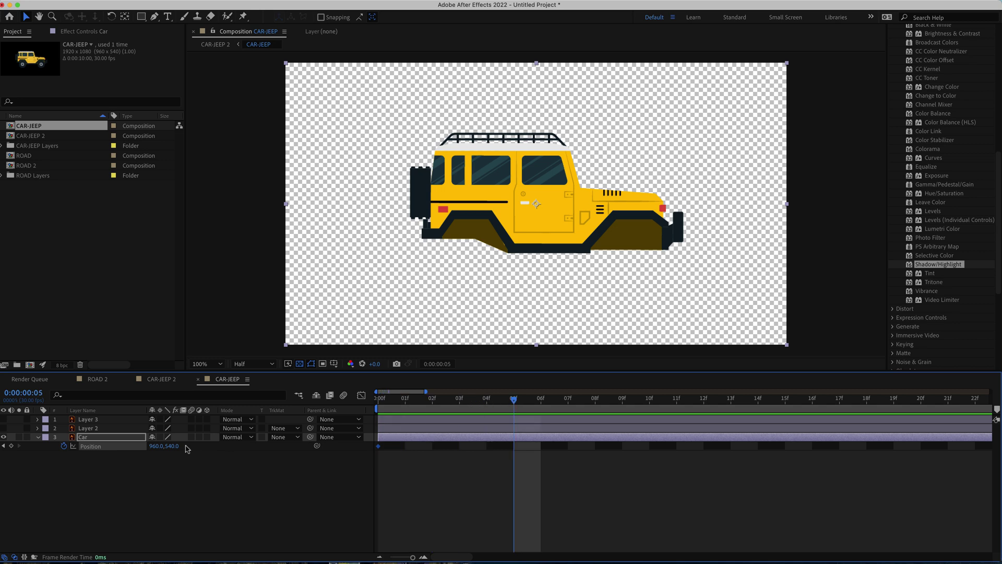
pyautogui.moveTo(174, 448); pyautogui.dragTo(168, 448)
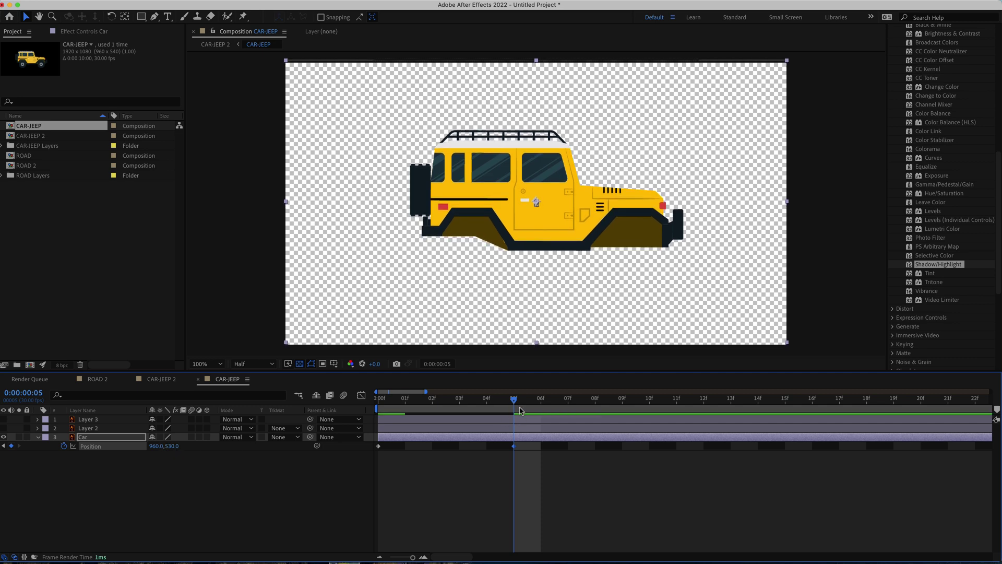
# Add a Position keyframe at frame 10 that lowers the Car layer back to Y 540, and preview the bounce.
pyautogui.moveTo(515, 401); pyautogui.dragTo(647, 405)
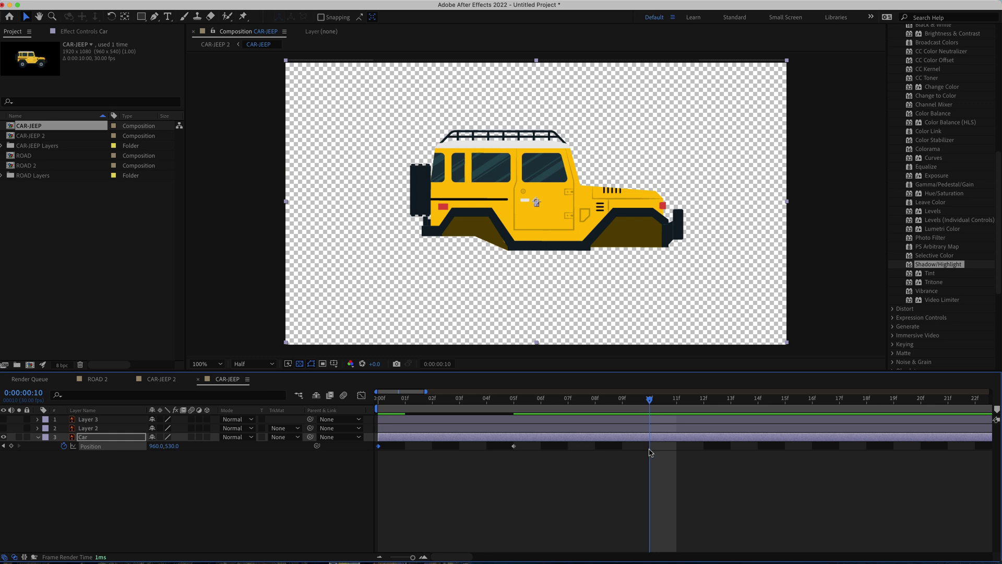
pyautogui.hotkey('shift', 'Down')
pyautogui.press('space')
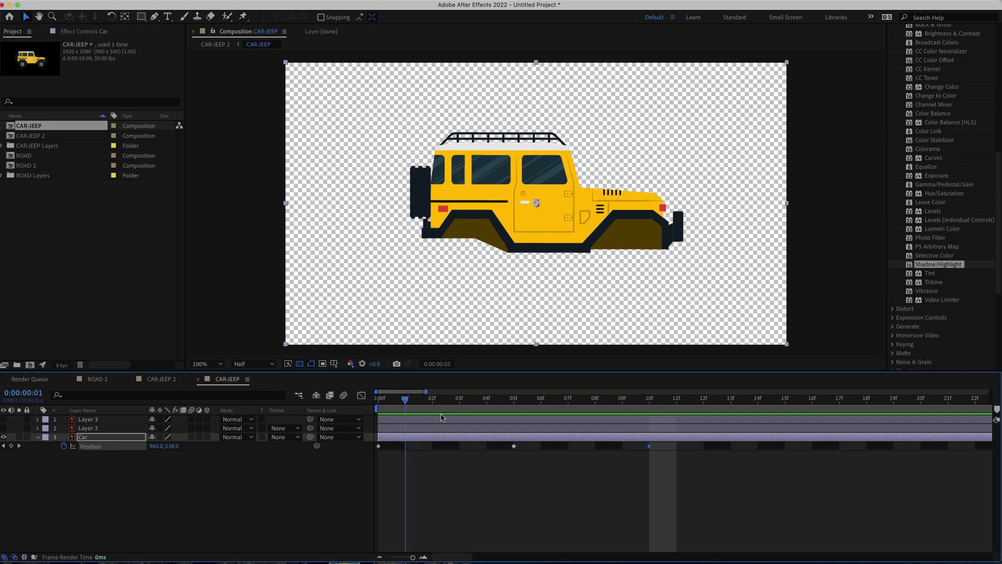
pyautogui.press('space')
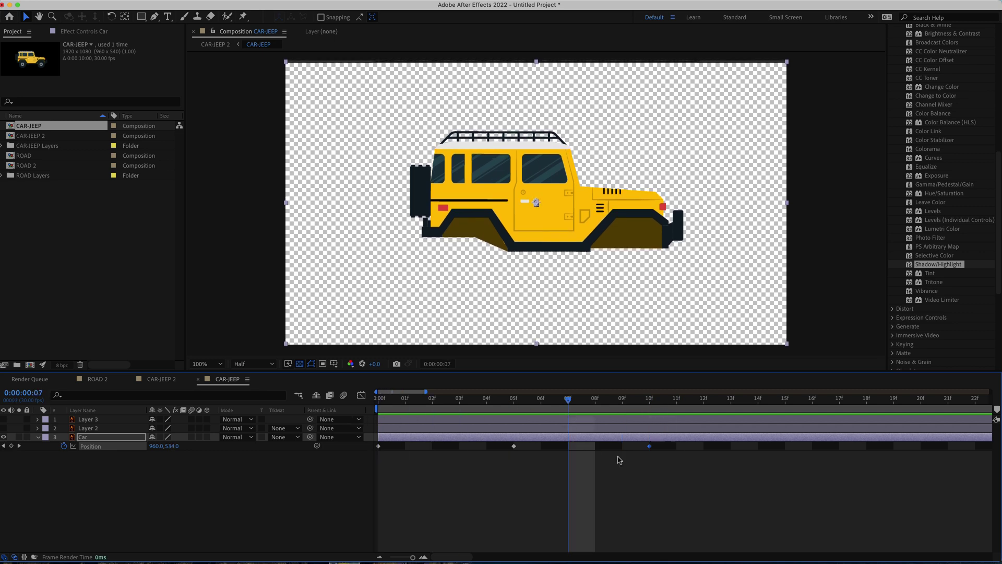
# Apply Easy Ease to all three Position keyframes of the Car layer, preview the motion and return to the first frame.
pyautogui.moveTo(676, 445); pyautogui.dragTo(369, 454)
pyautogui.rightClick(378, 446)
pyautogui.moveTo(428, 562)
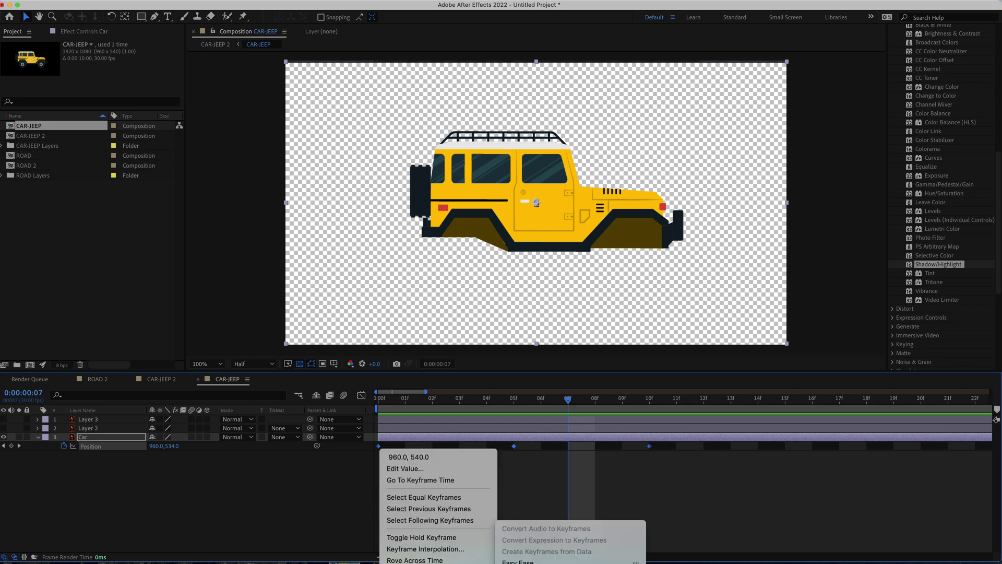
pyautogui.click(523, 562)
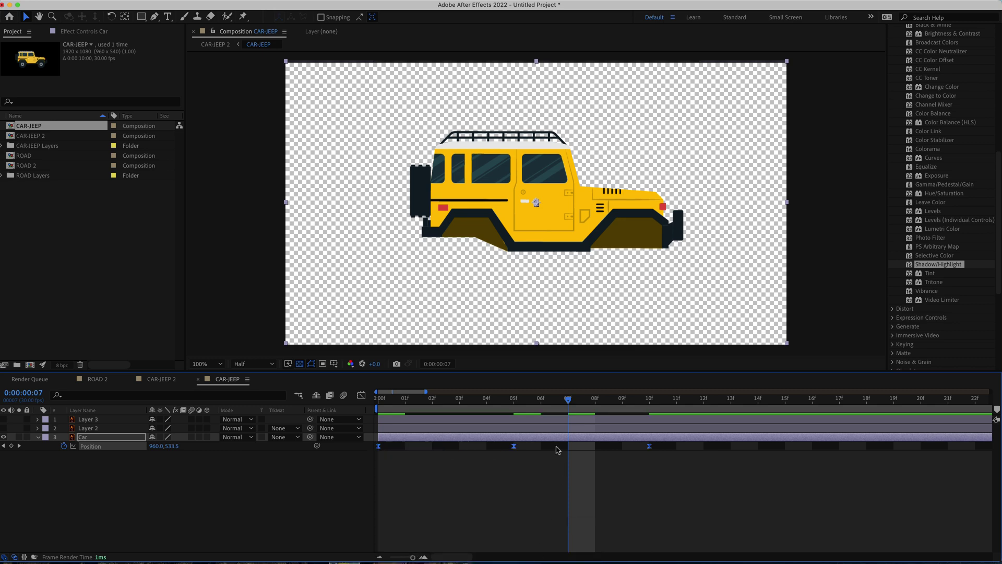
pyautogui.press('space')
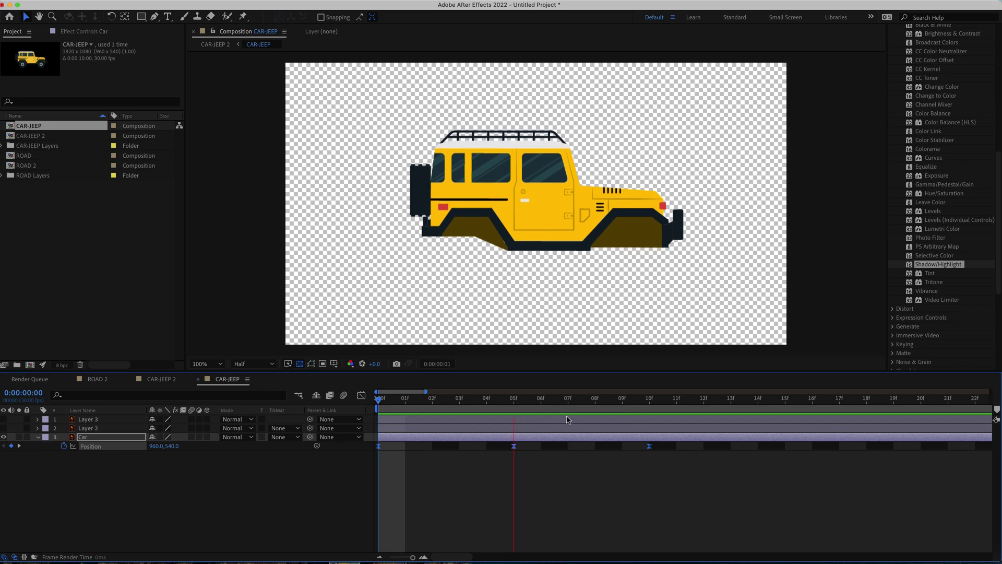
pyautogui.press('space')
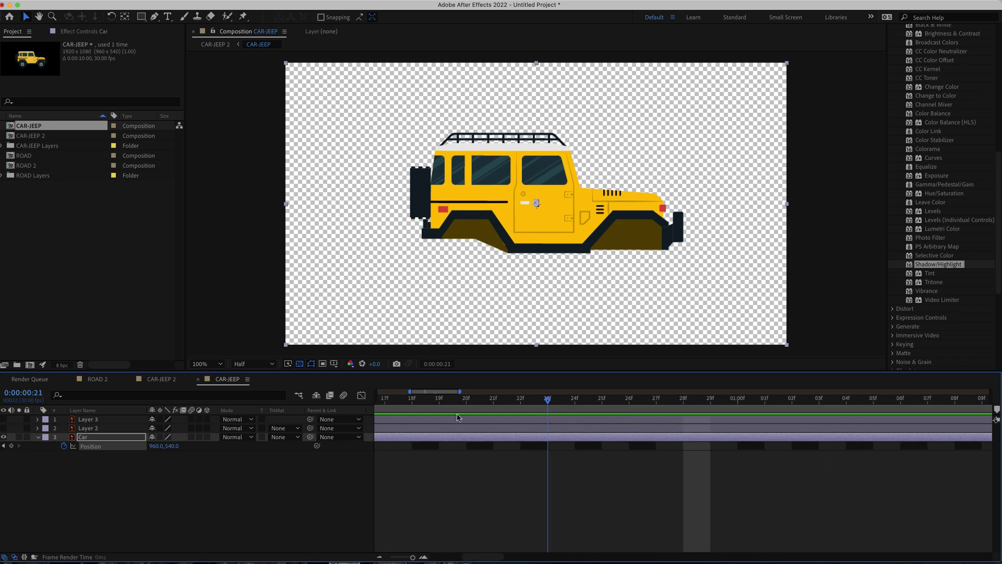
pyautogui.press('Home')
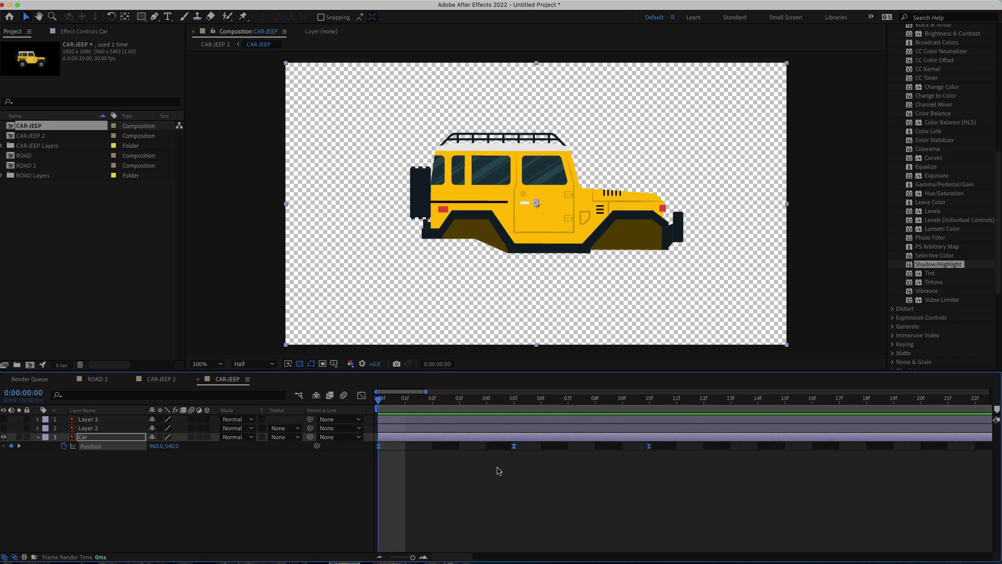
# Add a loopOut() expression to the Car layer's Position, preview the repeating bounce and return to the first frame.
pyautogui.press('-')
pyautogui.press('-')
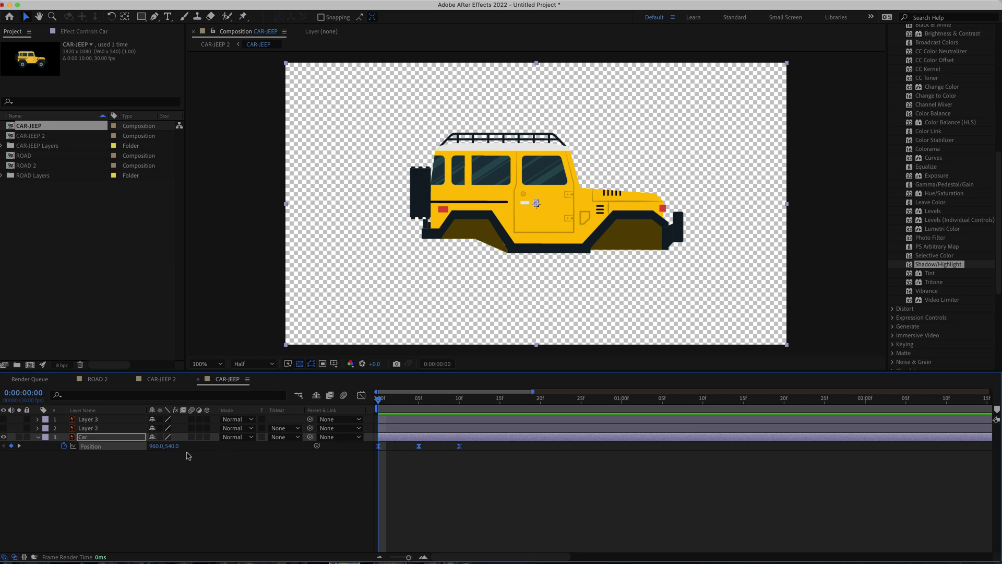
pyautogui.keyDown('alt'); pyautogui.click(64, 446); pyautogui.keyUp('alt')
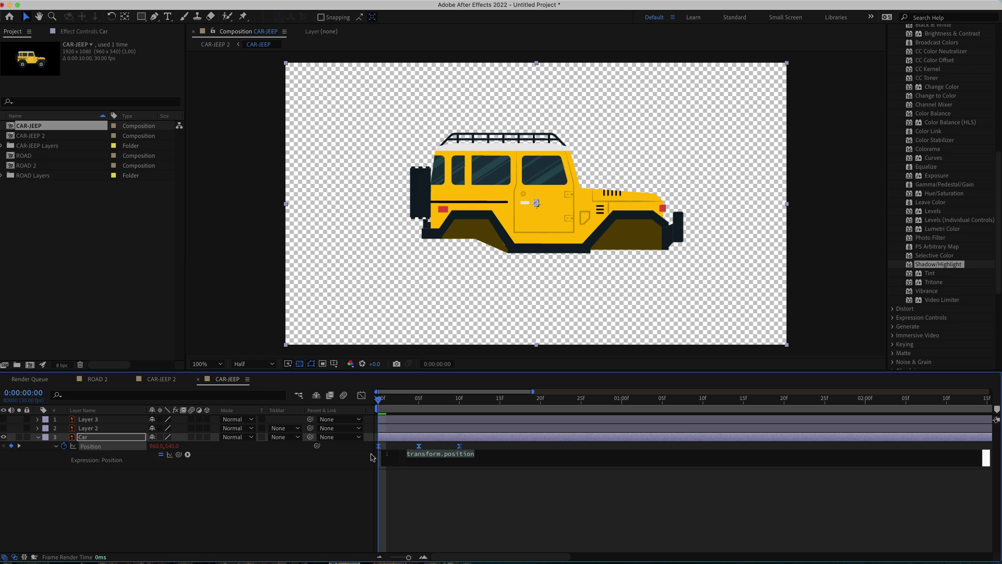
pyautogui.write('lo')
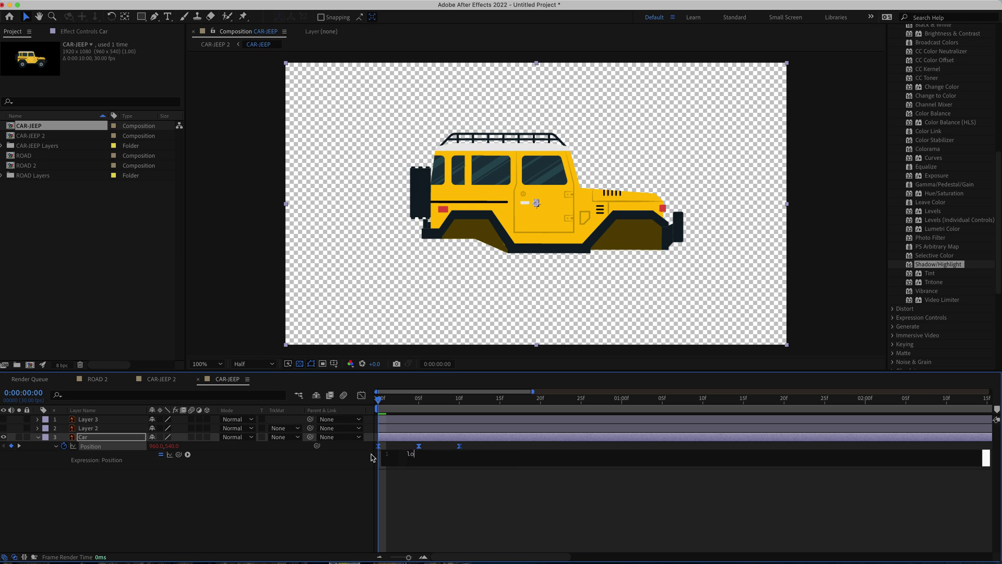
pyautogui.write('op')
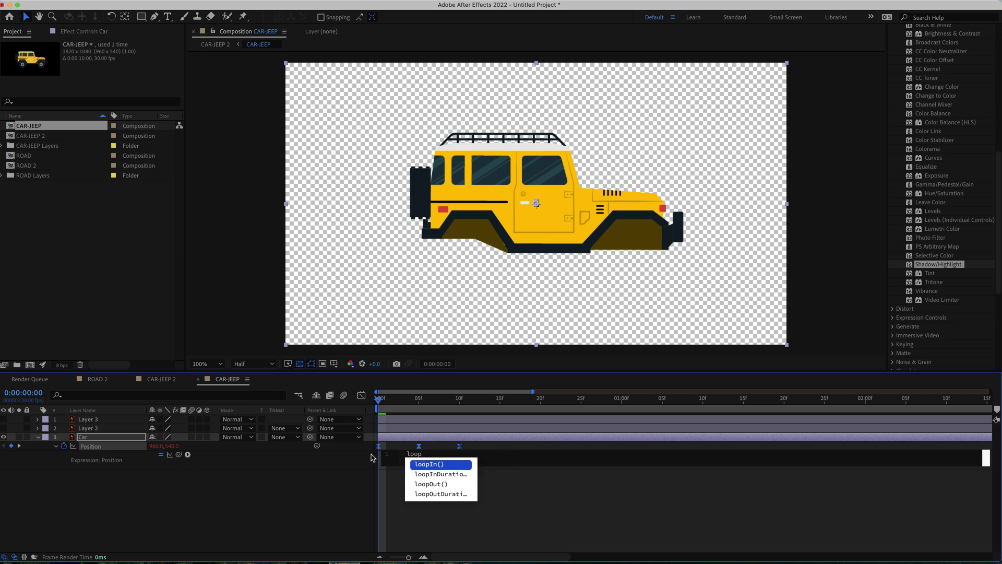
pyautogui.press('Down')
pyautogui.press('Down')
pyautogui.press('Return')
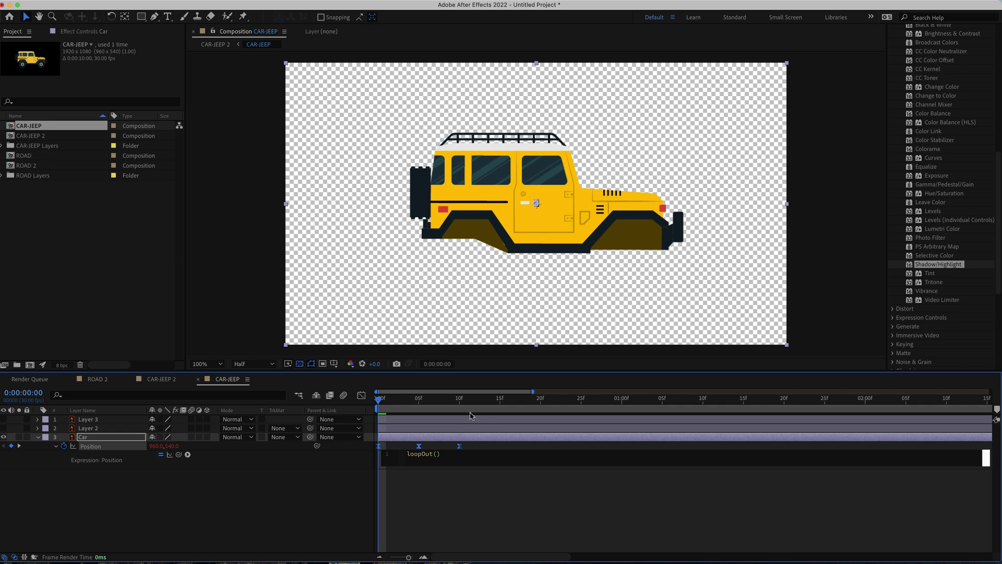
pyautogui.click(368, 427)
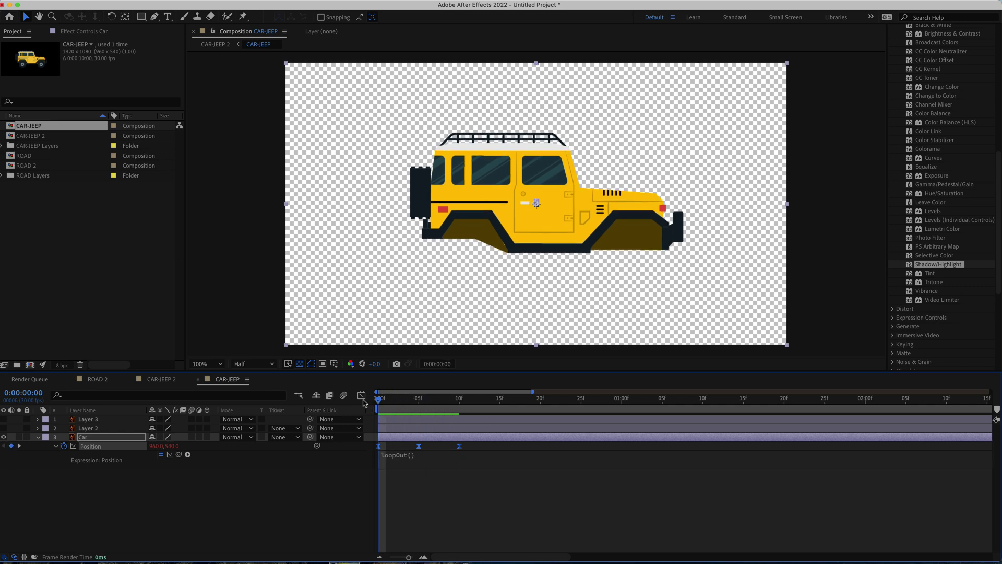
pyautogui.press('space')
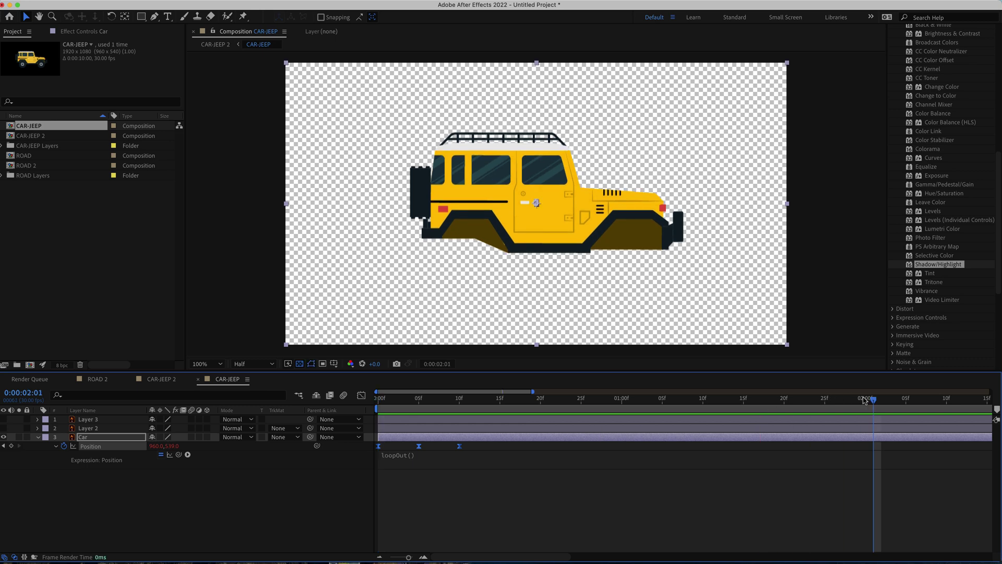
pyautogui.moveTo(870, 401); pyautogui.dragTo(378, 400)
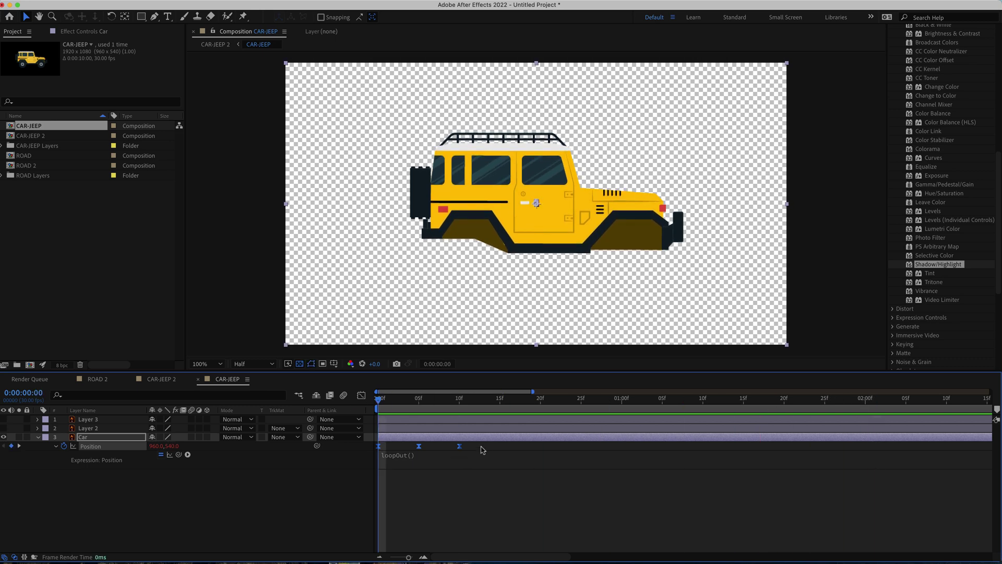
# Convert the Car layer's three Position keyframes to linear and stretch them proportionally so the last one falls at frame 15, then preview the bounce.
pyautogui.moveTo(481, 445); pyautogui.dragTo(380, 452)
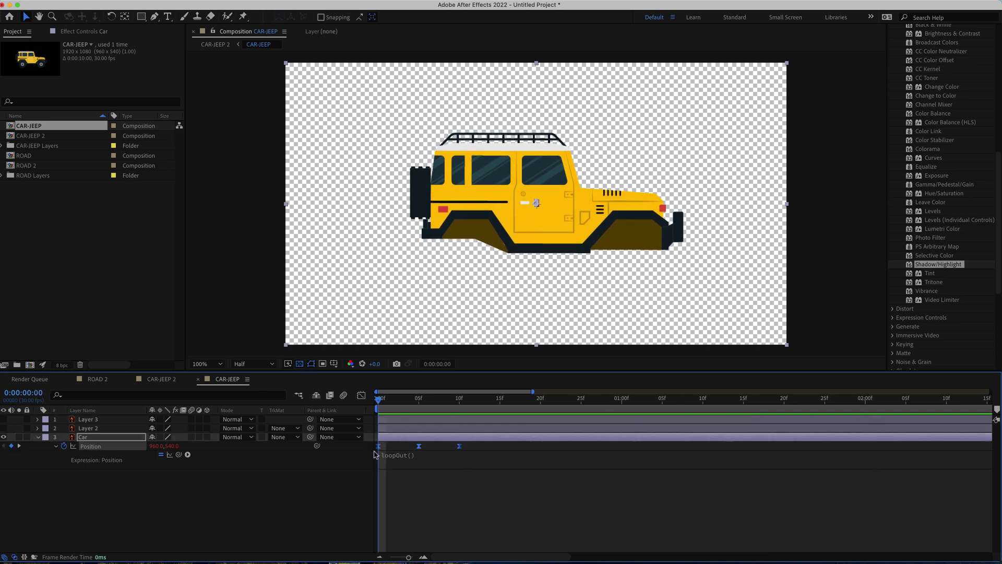
pyautogui.keyDown('super'); pyautogui.click(459, 446); pyautogui.keyUp('super')
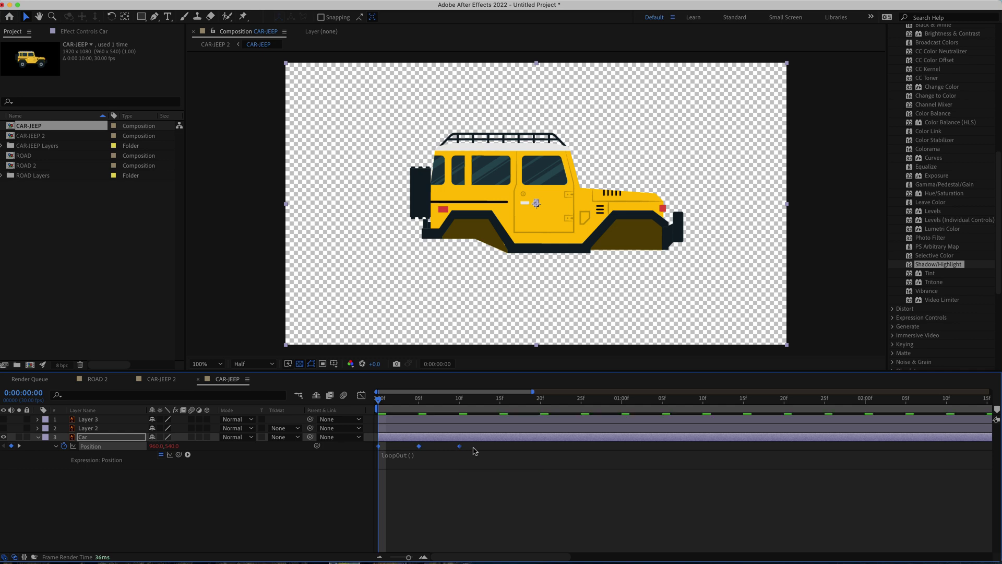
pyautogui.moveTo(478, 446); pyautogui.dragTo(372, 452)
pyautogui.click(464, 450)
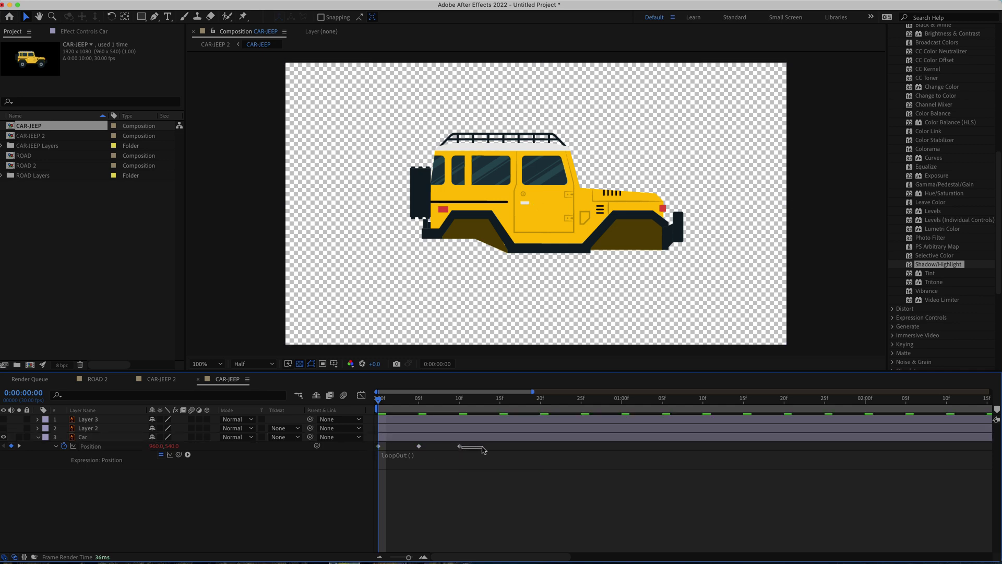
pyautogui.moveTo(485, 449)
pyautogui.mouseDown()
pyautogui.moveTo(371, 454)
pyautogui.moveTo(504, 449)
pyautogui.mouseUp()
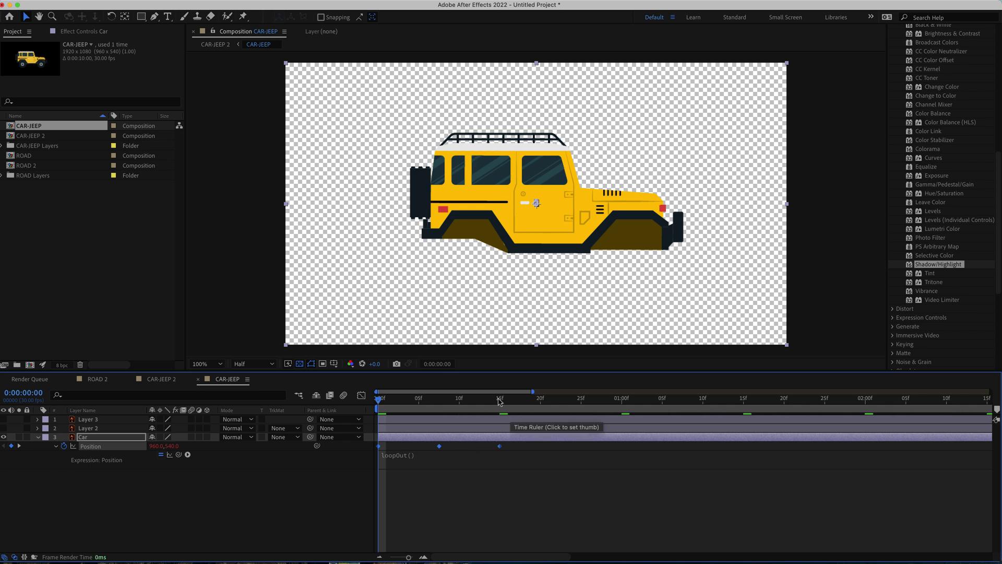
pyautogui.press('space')
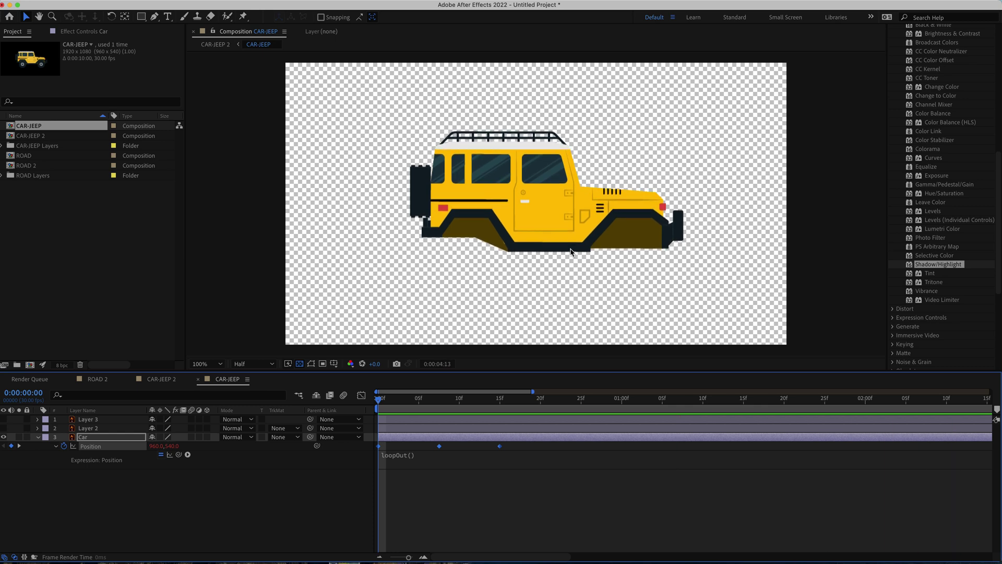
pyautogui.press('space')
# Make the wheel layers Layer 2 and Layer 3 visible and preview them with the bouncing car body.
pyautogui.click(5, 429)
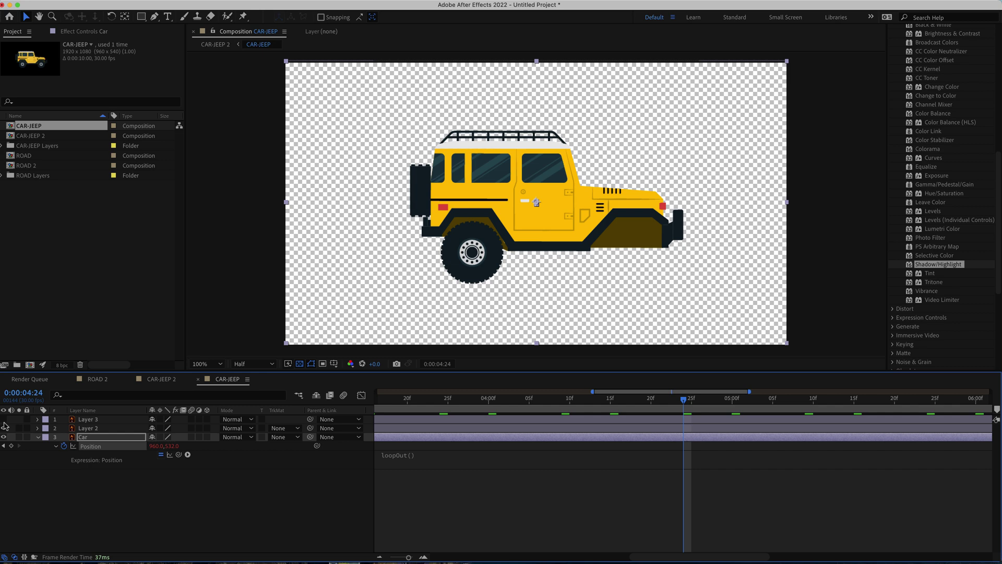
pyautogui.click(4, 420)
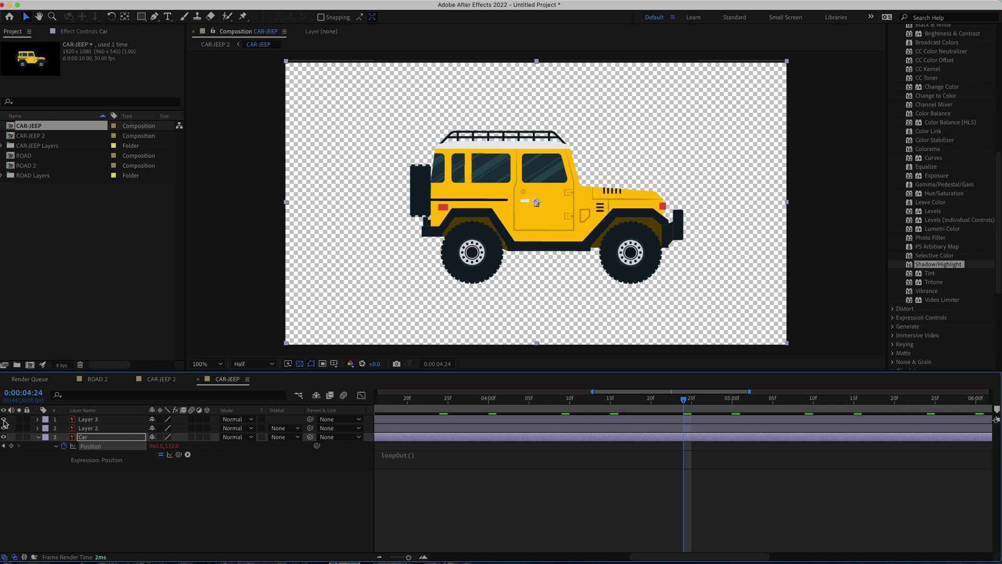
pyautogui.click(86, 430)
pyautogui.press('space')
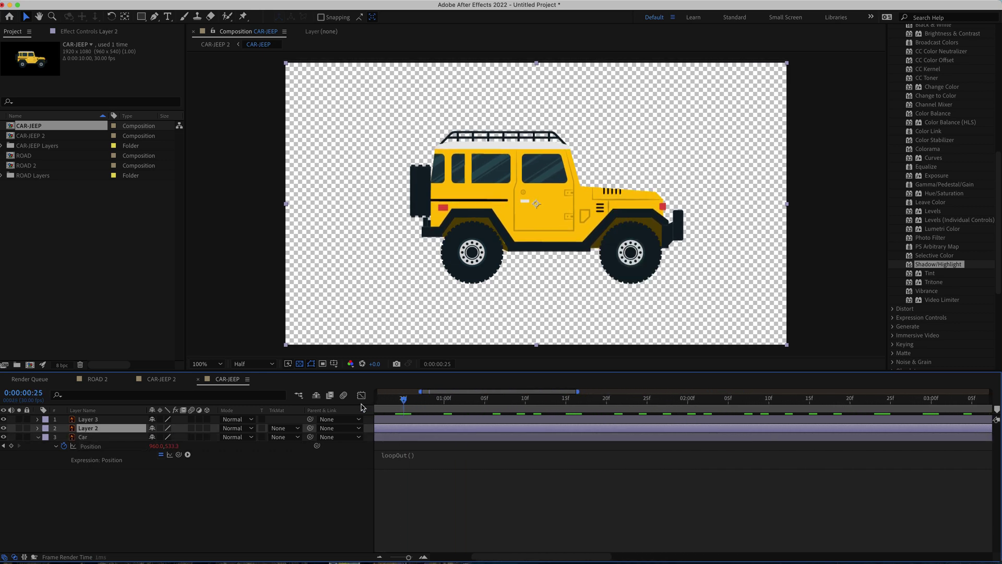
pyautogui.press('space')
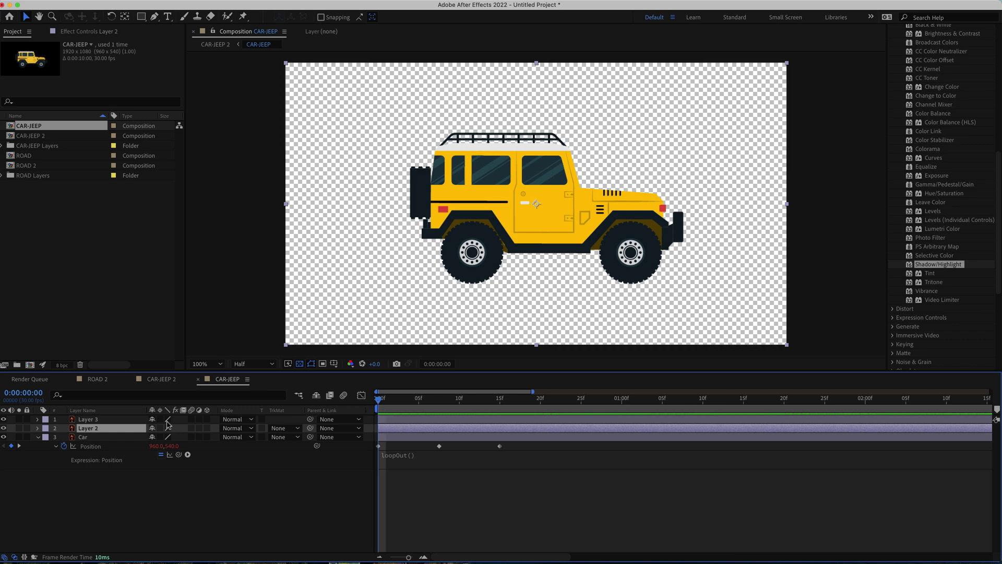
# Add the expression time*-500 to the Rotation of Layer 2, preview the motion and return to the first frame.
pyautogui.press('r')
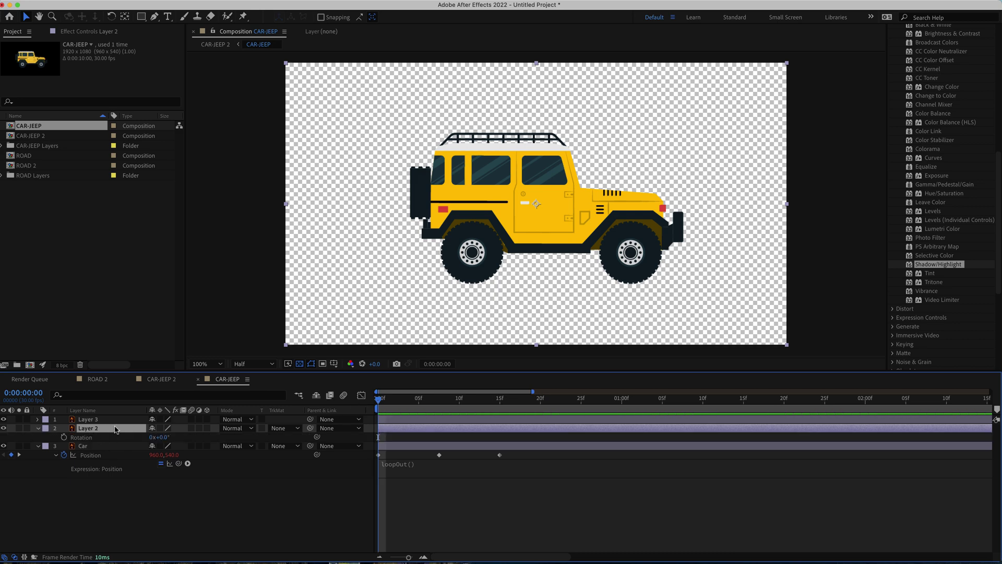
pyautogui.keyDown('alt'); pyautogui.click(64, 438); pyautogui.keyUp('alt')
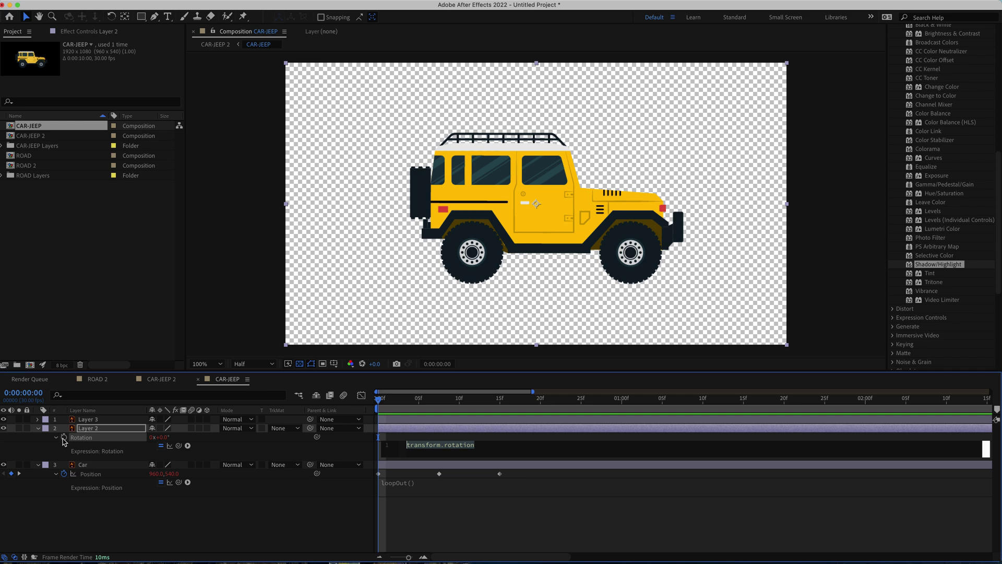
pyautogui.write('time*')
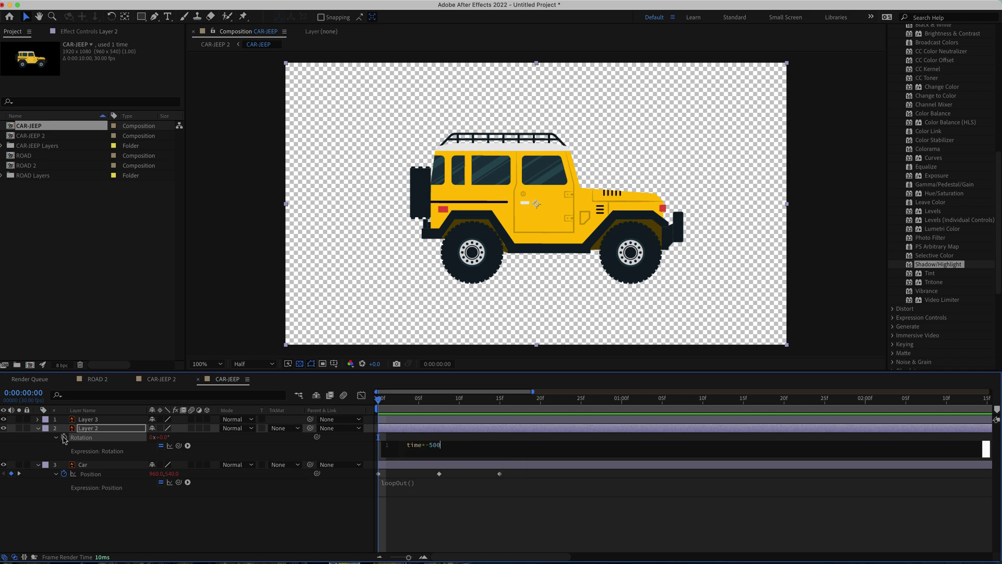
pyautogui.click(381, 402)
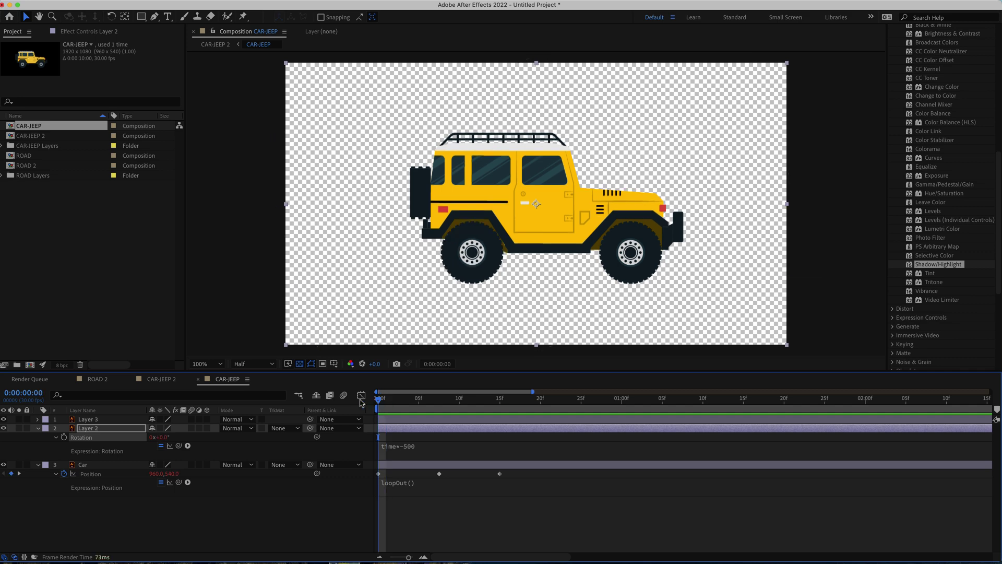
pyautogui.press('space')
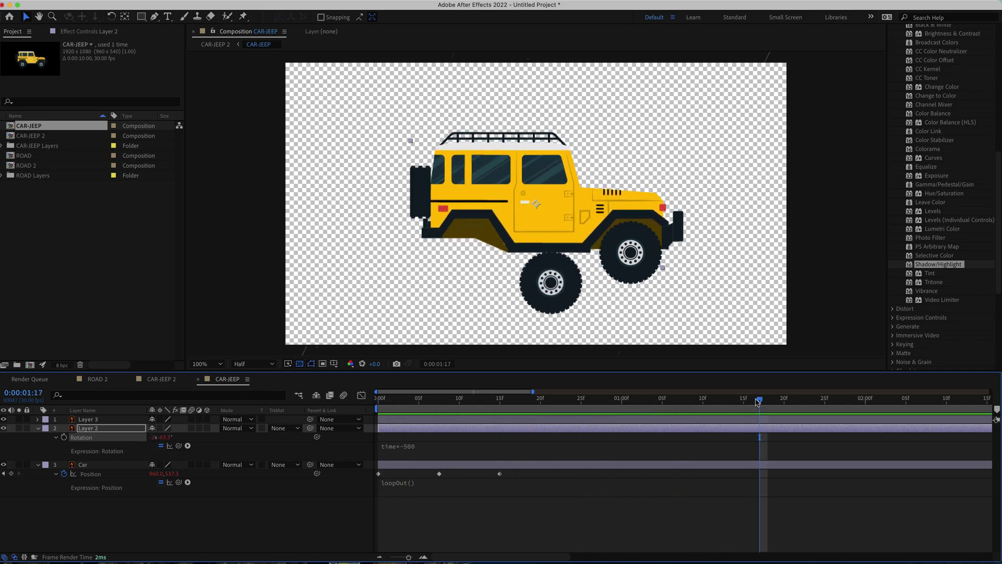
pyautogui.moveTo(757, 402); pyautogui.dragTo(373, 411)
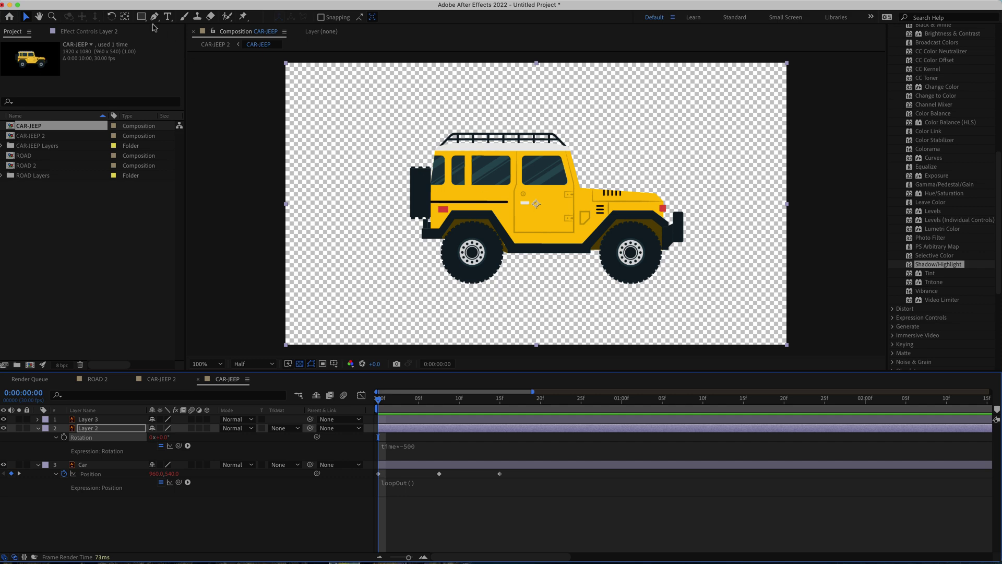
# Move the anchor point of Layer 2 to the centre of the rear wheel, preview its rotation and return to the first frame.
pyautogui.click(125, 16)
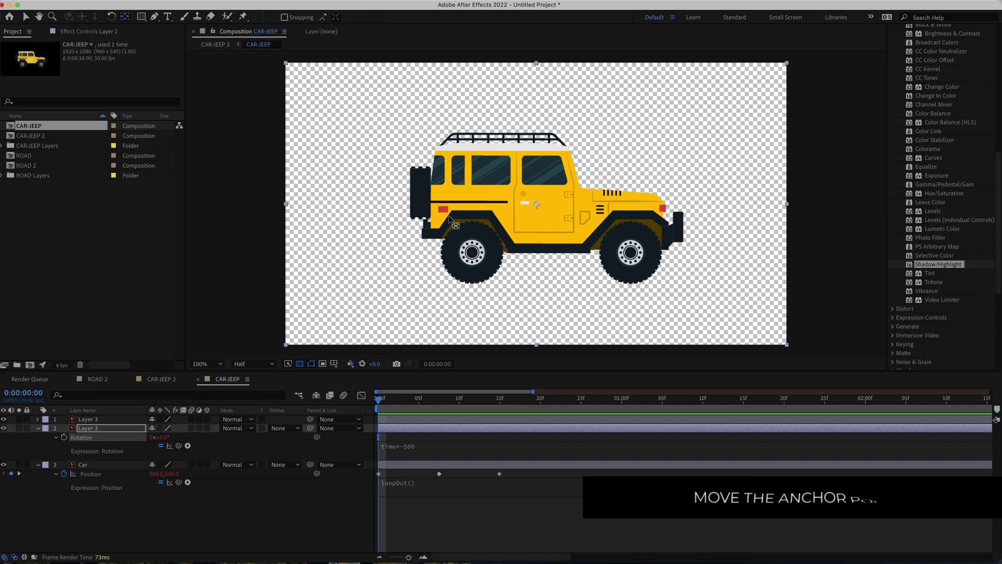
pyautogui.press('.')
pyautogui.press('.')
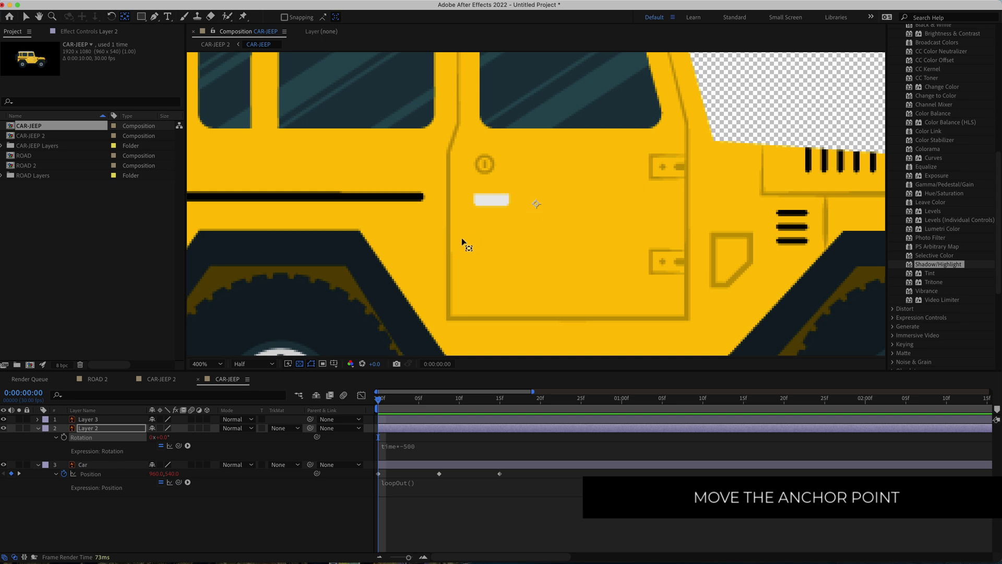
pyautogui.press('h')
pyautogui.moveTo(472, 264); pyautogui.dragTo(538, 156)
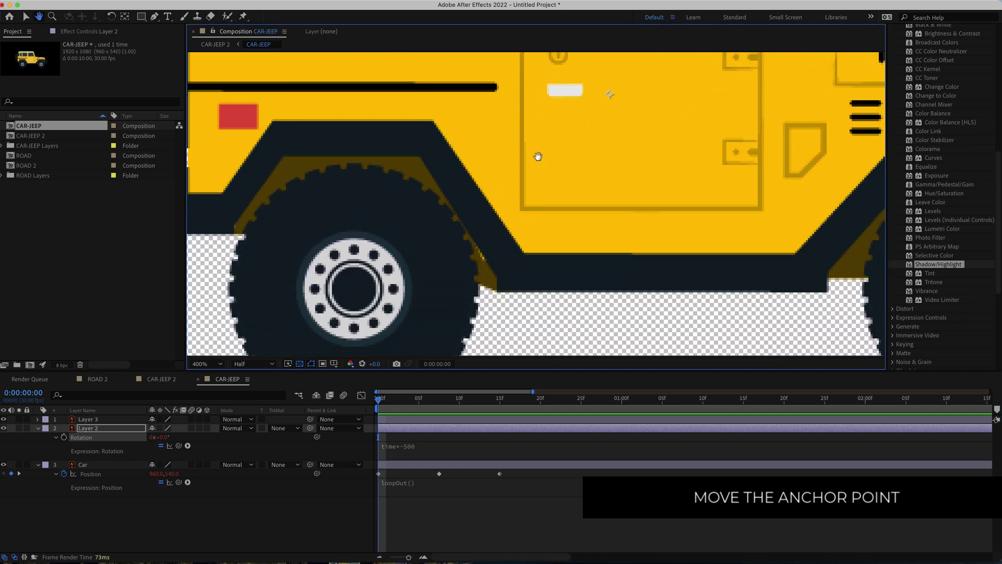
pyautogui.press('y')
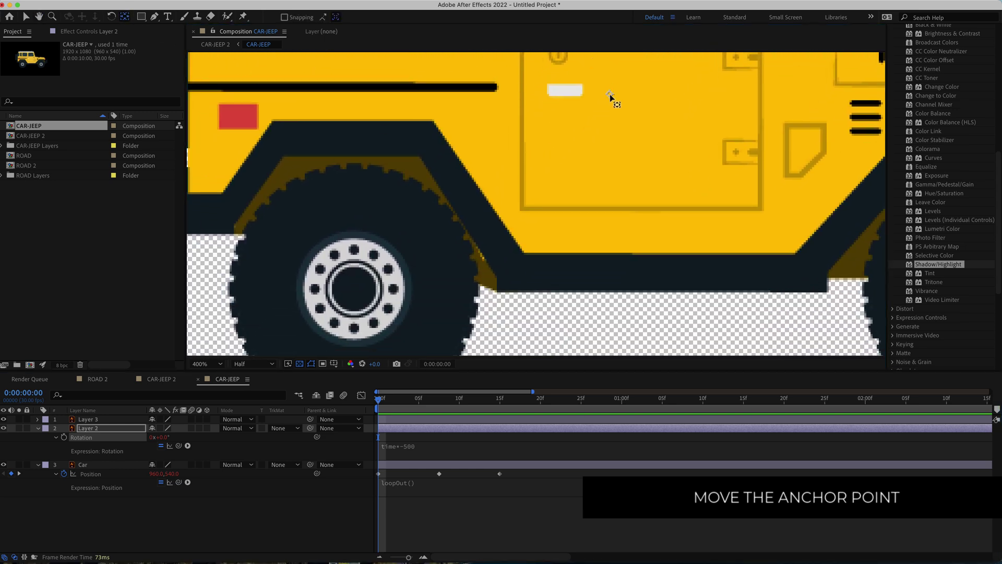
pyautogui.moveTo(611, 96); pyautogui.dragTo(353, 291)
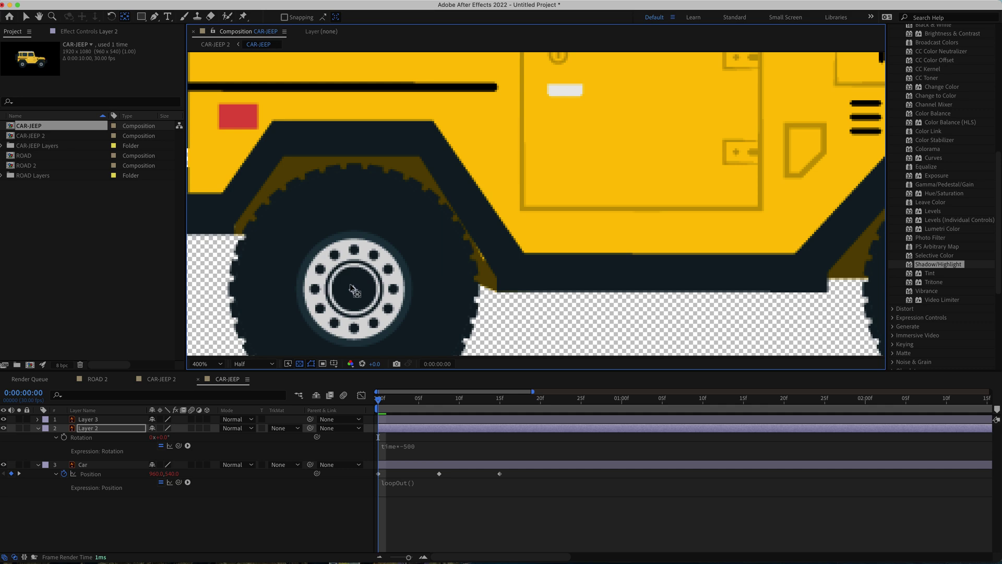
pyautogui.press(',')
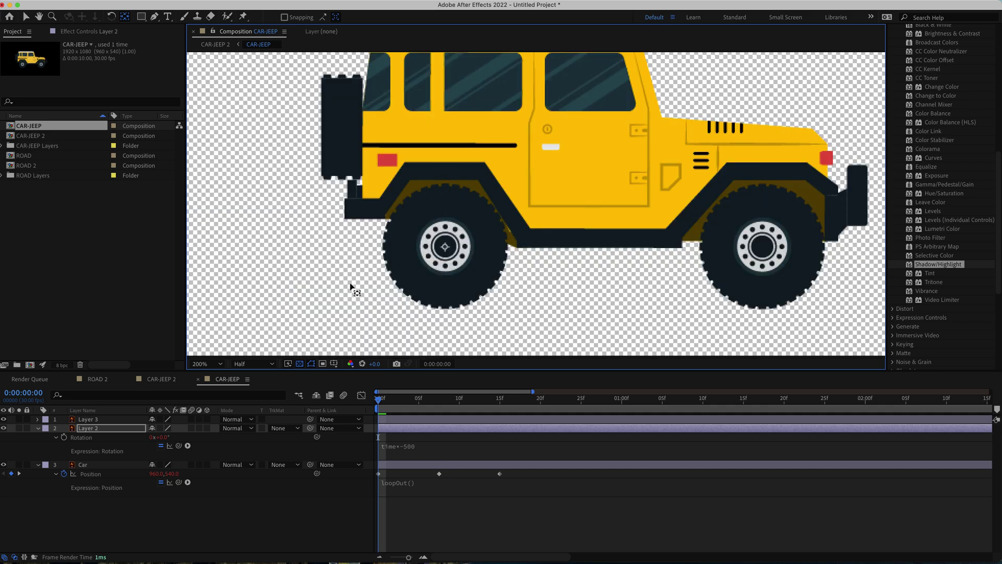
pyautogui.click(384, 403)
pyautogui.moveTo(383, 403); pyautogui.dragTo(556, 411)
pyautogui.press('space')
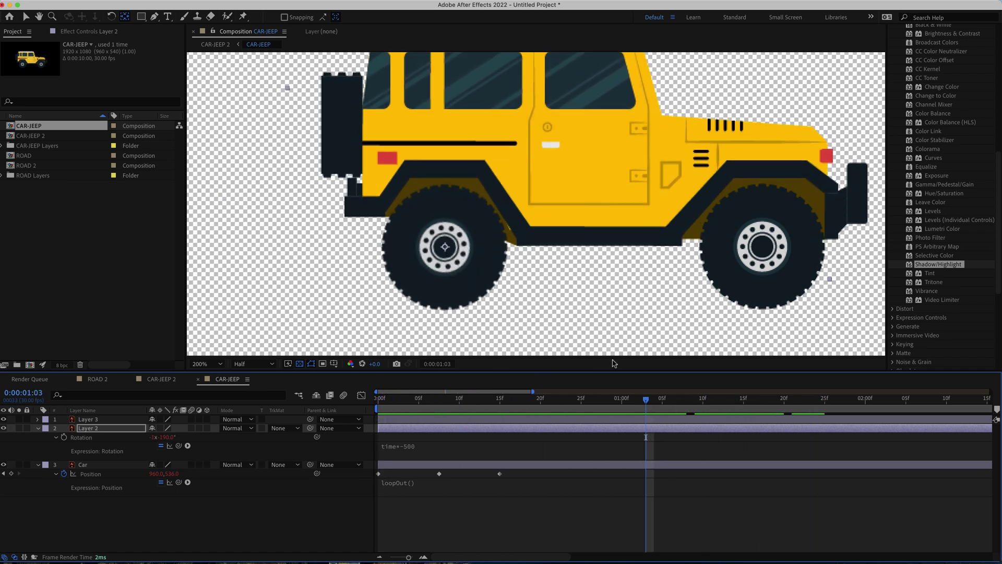
pyautogui.moveTo(627, 402); pyautogui.dragTo(282, 404)
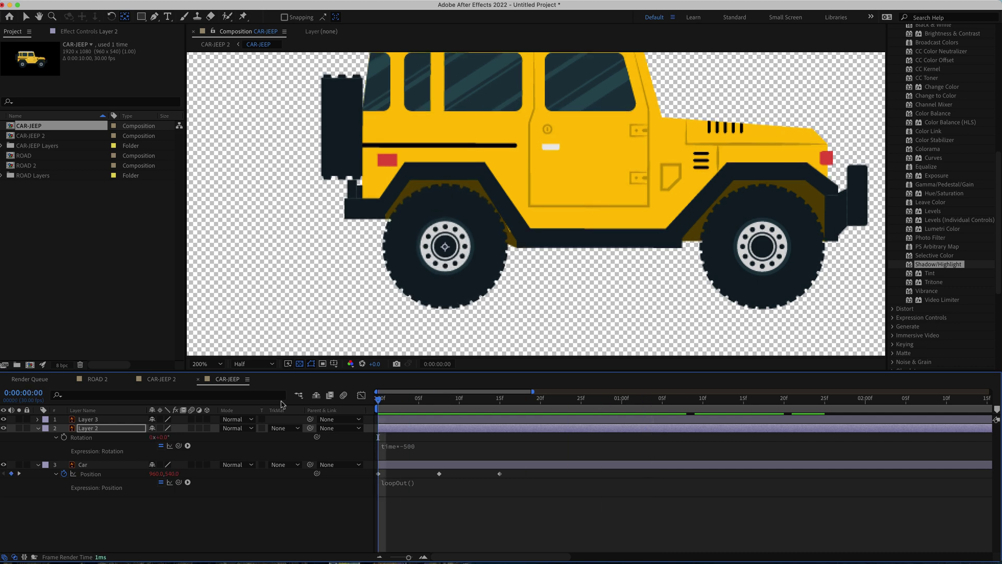
# Move the anchor point of Layer 3 to the centre of the front wheel and add the expression time*-500 to its Rotation.
pyautogui.click(96, 420)
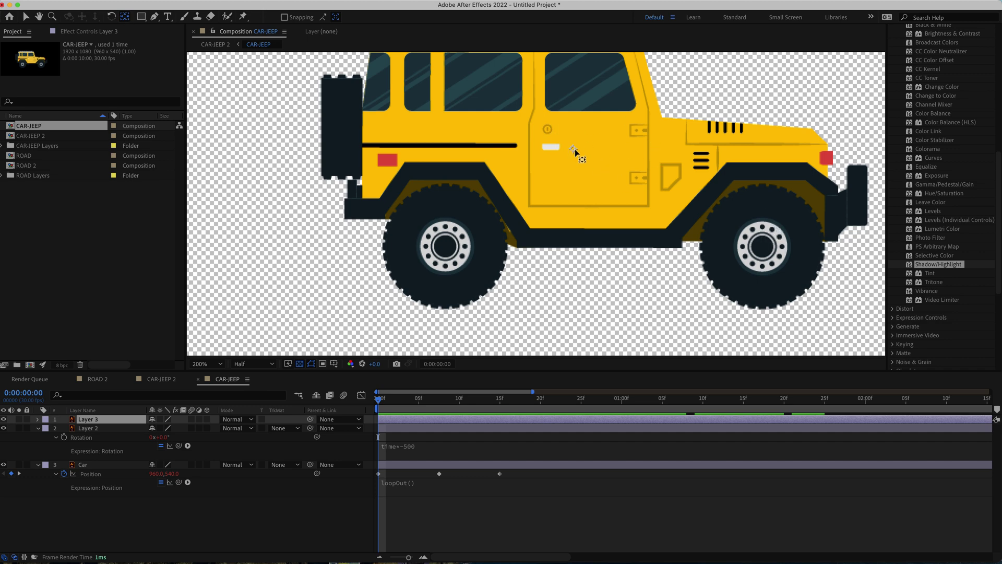
pyautogui.moveTo(575, 151); pyautogui.dragTo(765, 249)
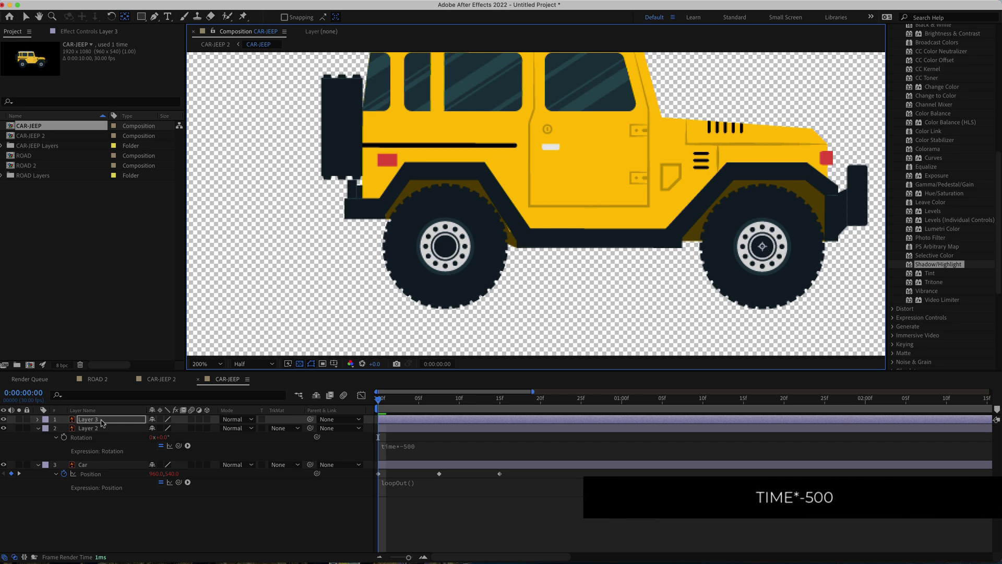
pyautogui.press('r')
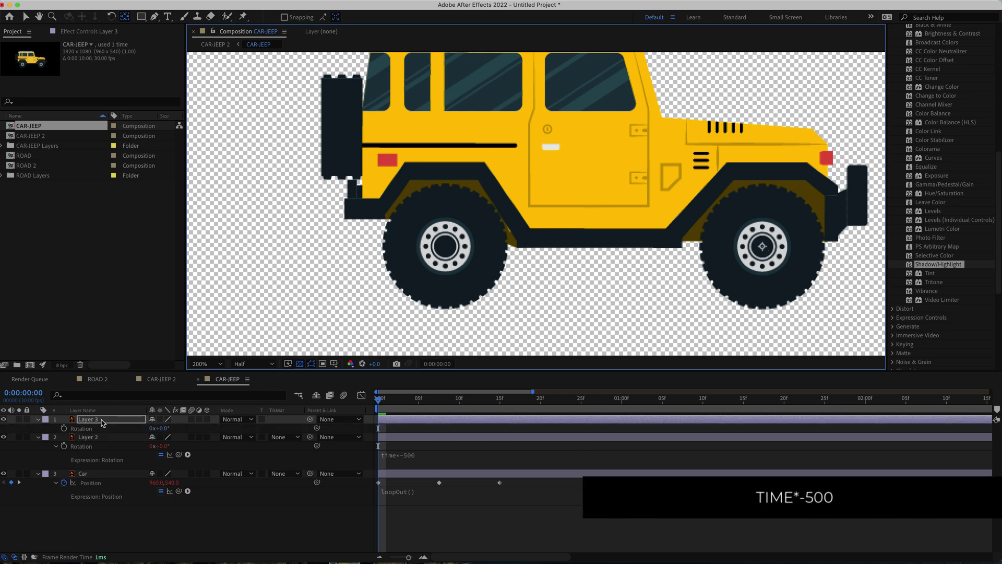
pyautogui.keyDown('alt'); pyautogui.click(65, 429); pyautogui.keyUp('alt')
pyautogui.write('ti')
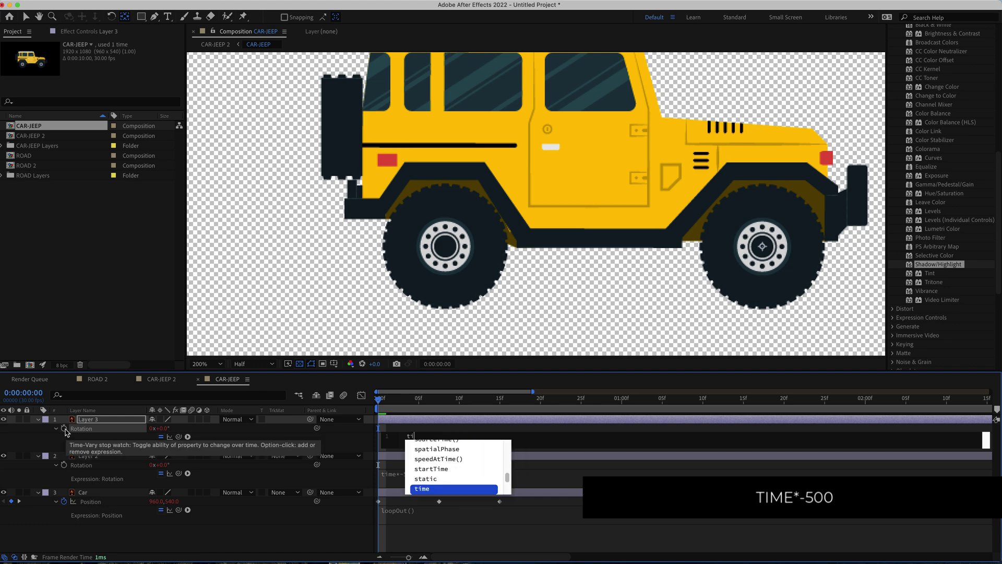
pyautogui.write('me*-500')
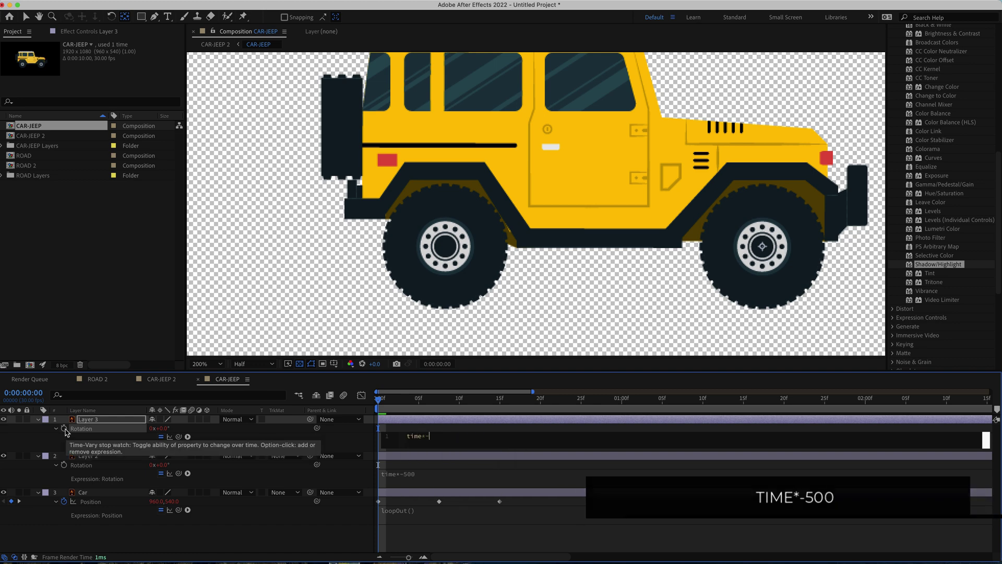
pyautogui.click(384, 401)
# Preview the whole jeep at 100% magnification to check both spinning wheels together with the body bounce.
pyautogui.press('space')
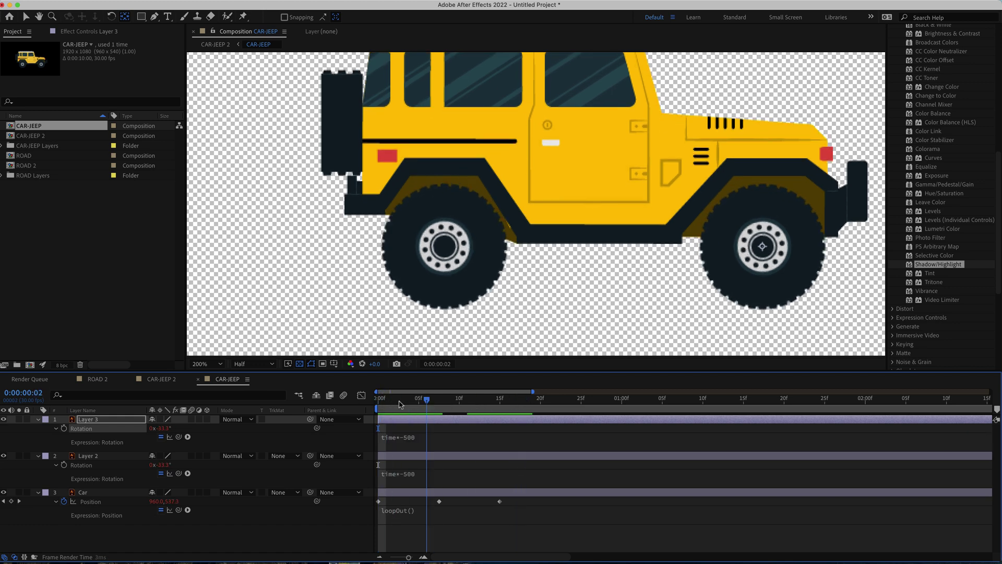
pyautogui.press('space')
pyautogui.press('space')
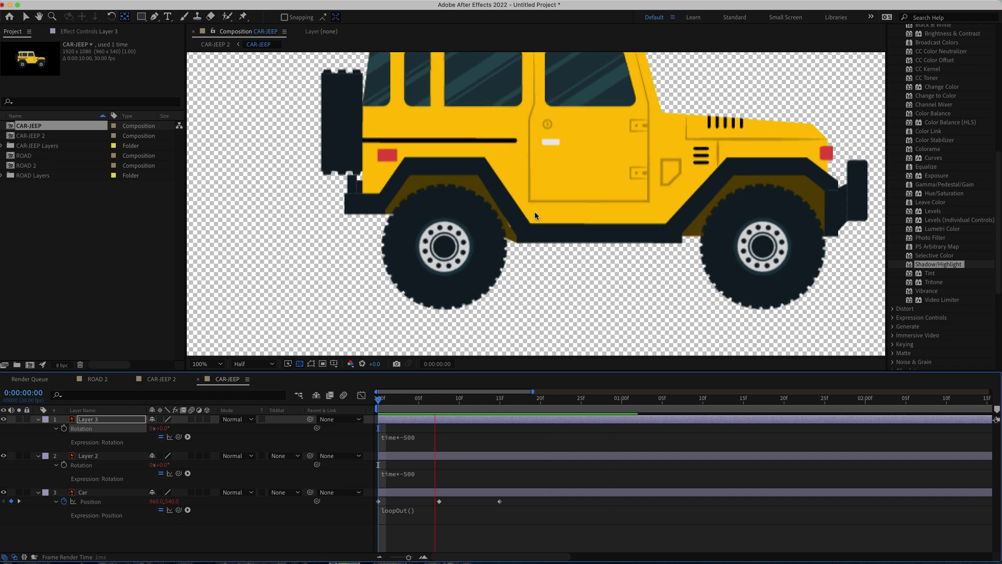
pyautogui.scroll(-1, 534, 211)
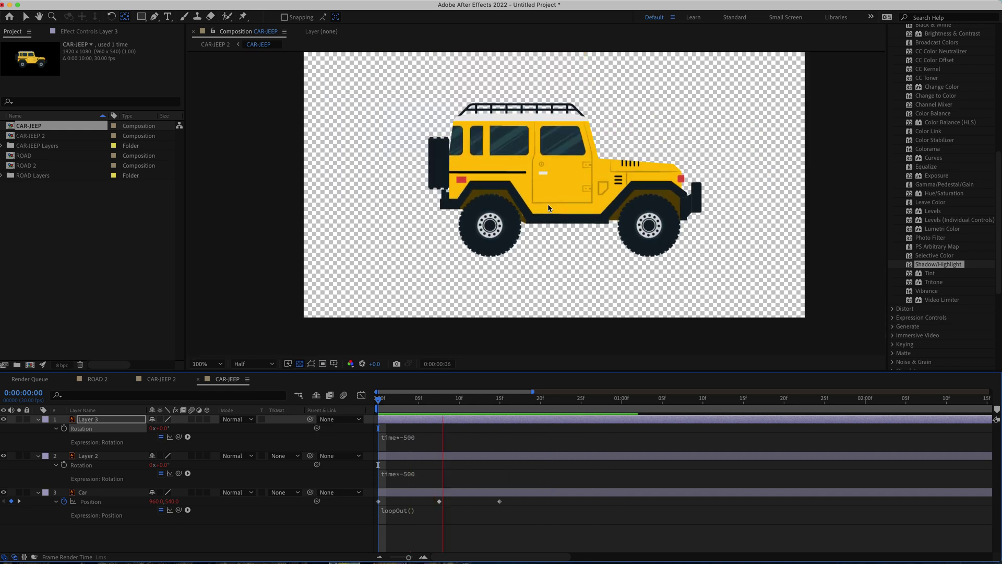
pyautogui.press('space')
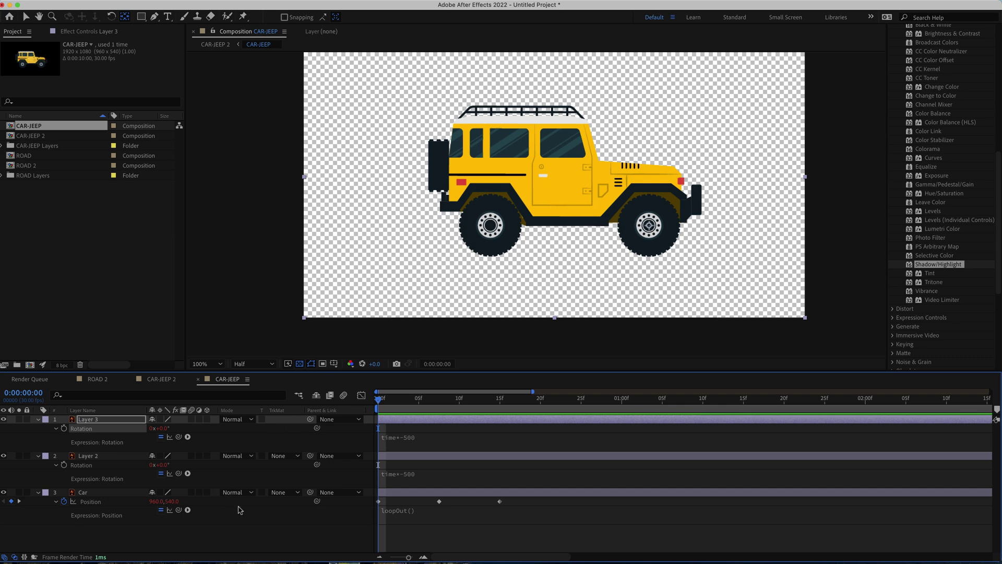
# With no layer selected, draw a thin black rectangle directly beneath the wheels, spanning the full length of the jeep.
pyautogui.click(260, 531)
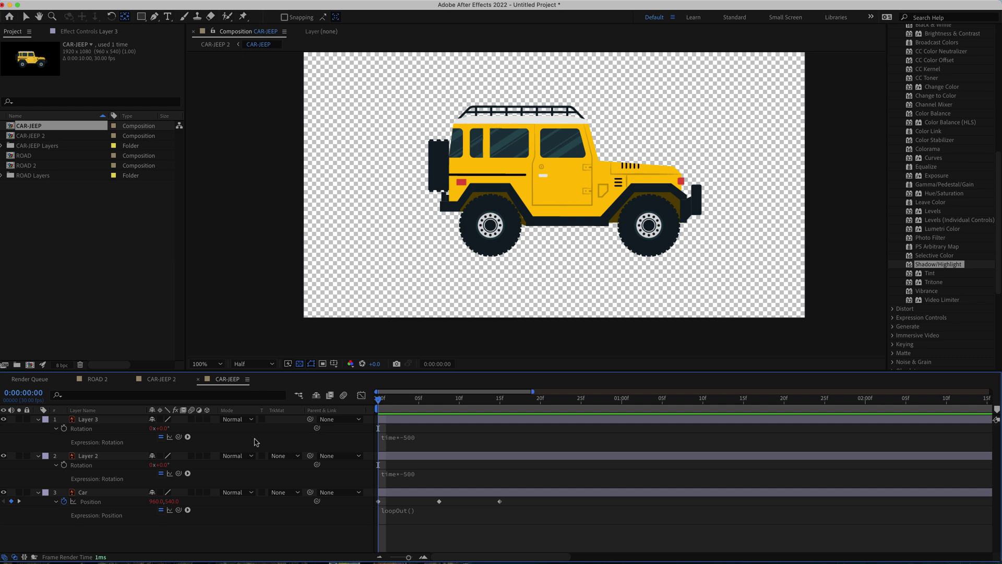
pyautogui.click(143, 17)
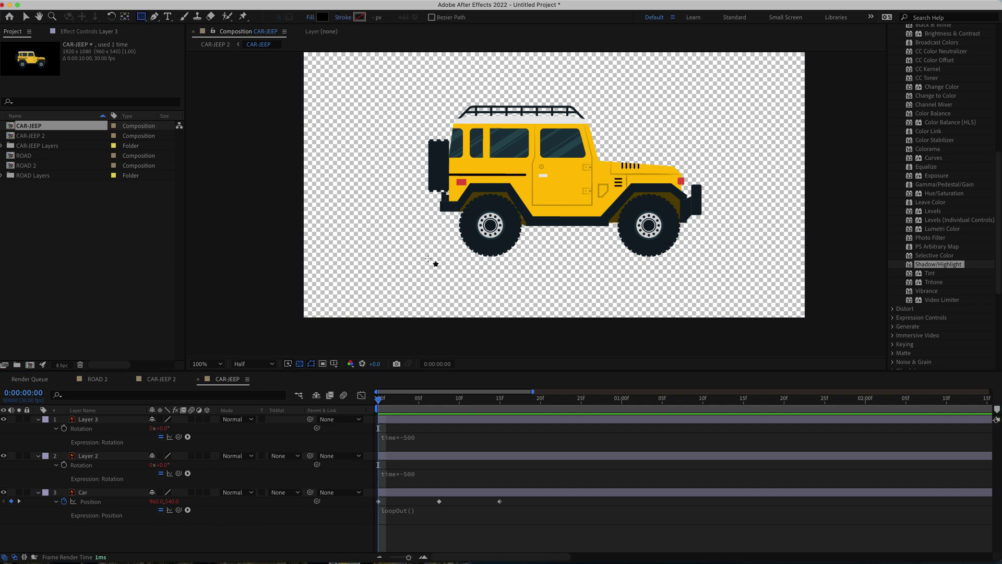
pyautogui.moveTo(428, 258)
pyautogui.mouseDown()
pyautogui.moveTo(528, 273)
pyautogui.moveTo(705, 273)
pyautogui.mouseUp()
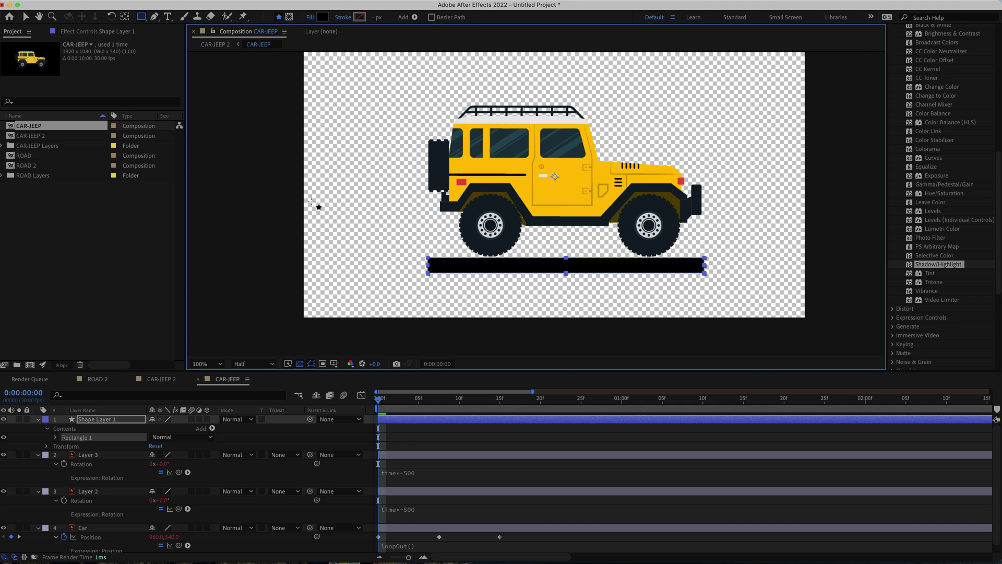
# Apply Fast Box Blur to the black rectangle's shape layer and set its Blur Radius to 45.
pyautogui.hotkey('ctrl', 'space')
pyautogui.write('fast')
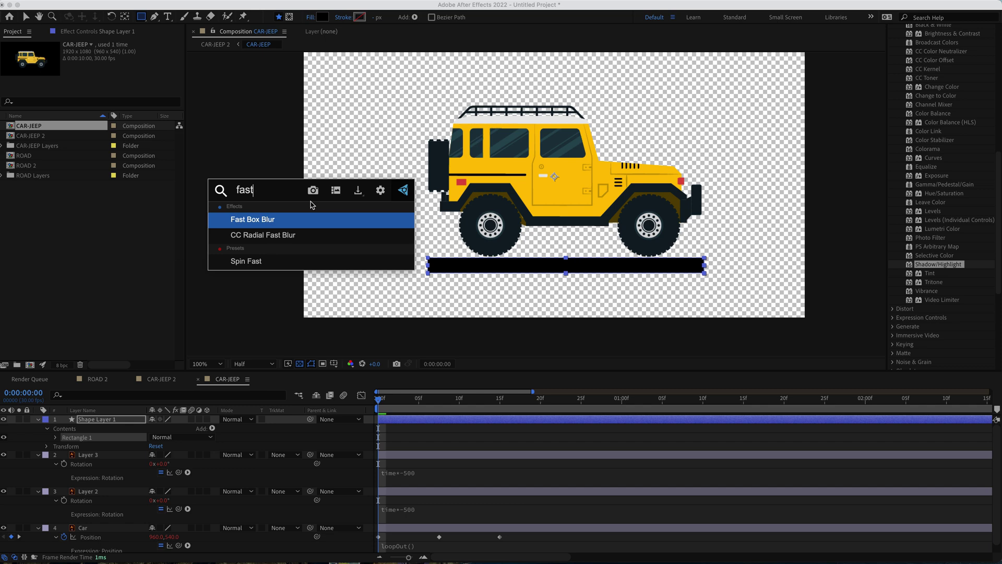
pyautogui.click(280, 224)
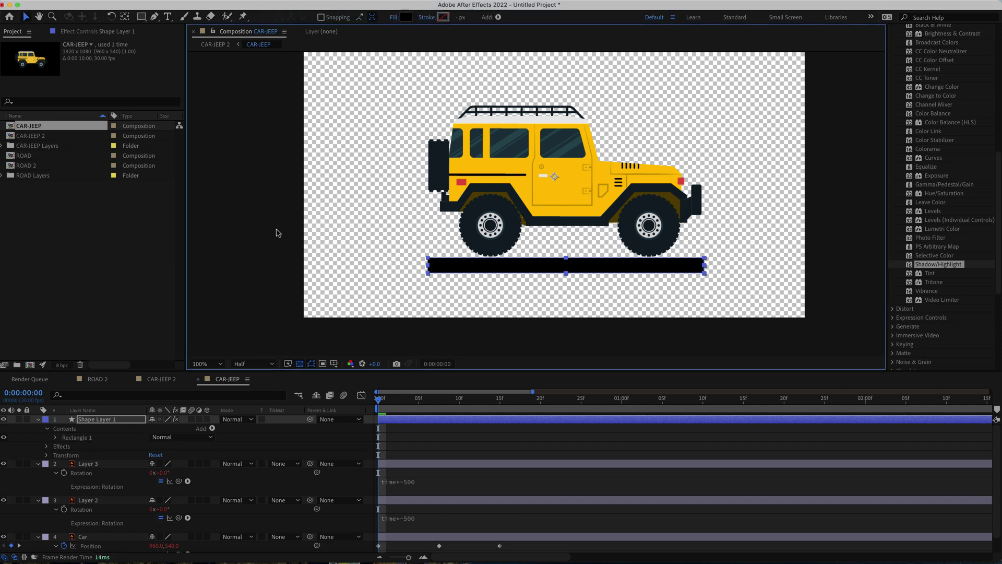
pyautogui.click(92, 35)
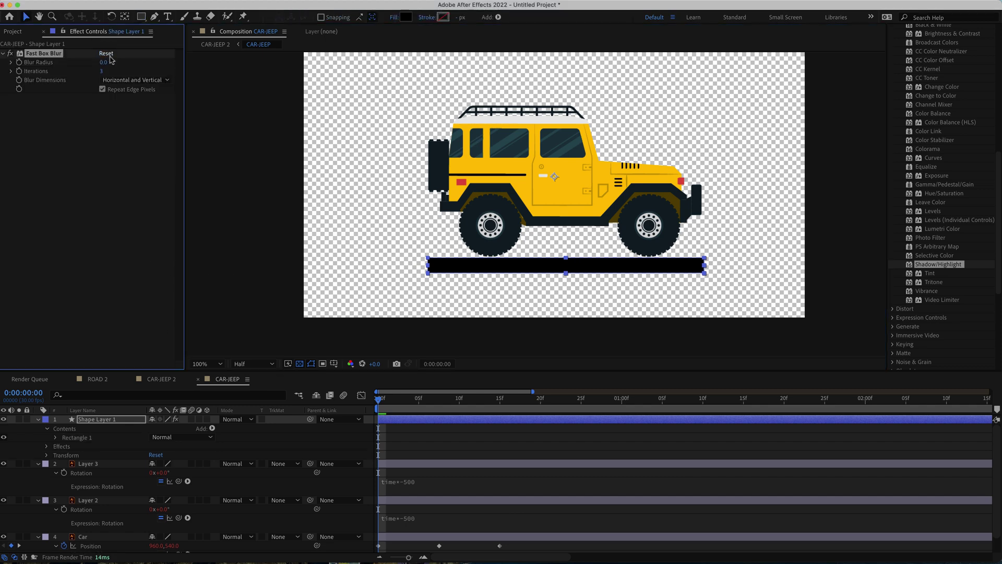
pyautogui.moveTo(103, 63); pyautogui.dragTo(121, 63)
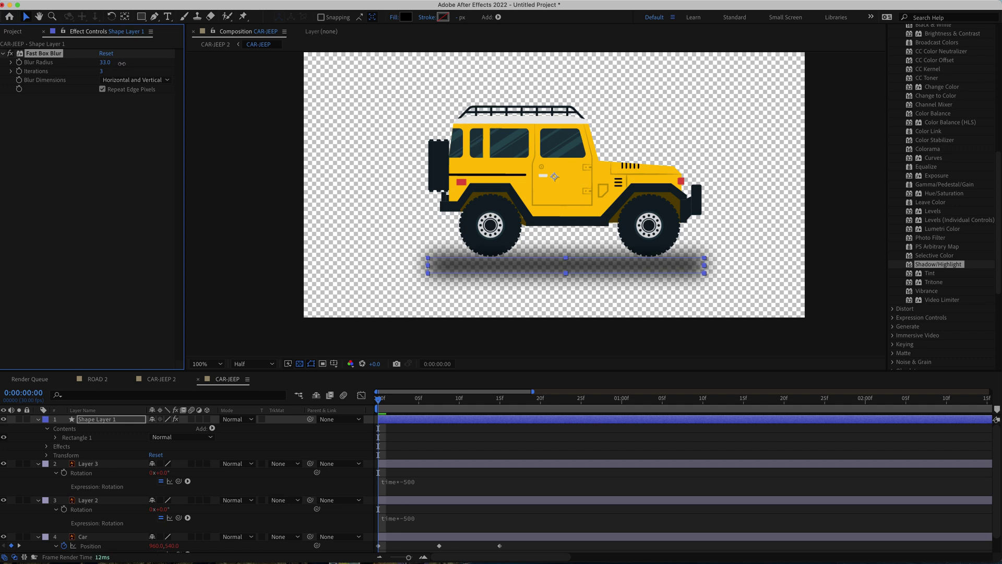
pyautogui.rightClick(123, 63)
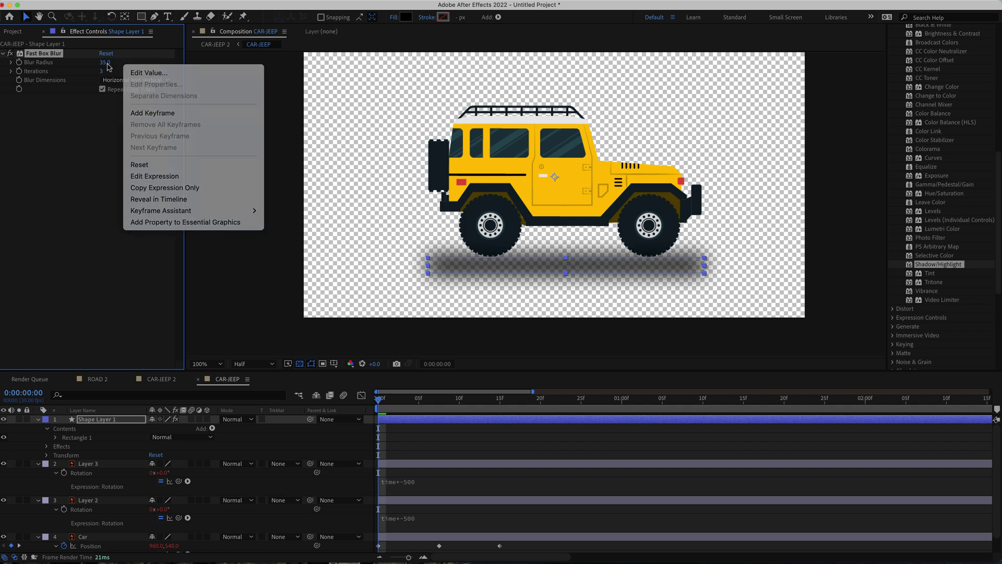
pyautogui.press('Escape')
pyautogui.moveTo(102, 64); pyautogui.dragTo(108, 63)
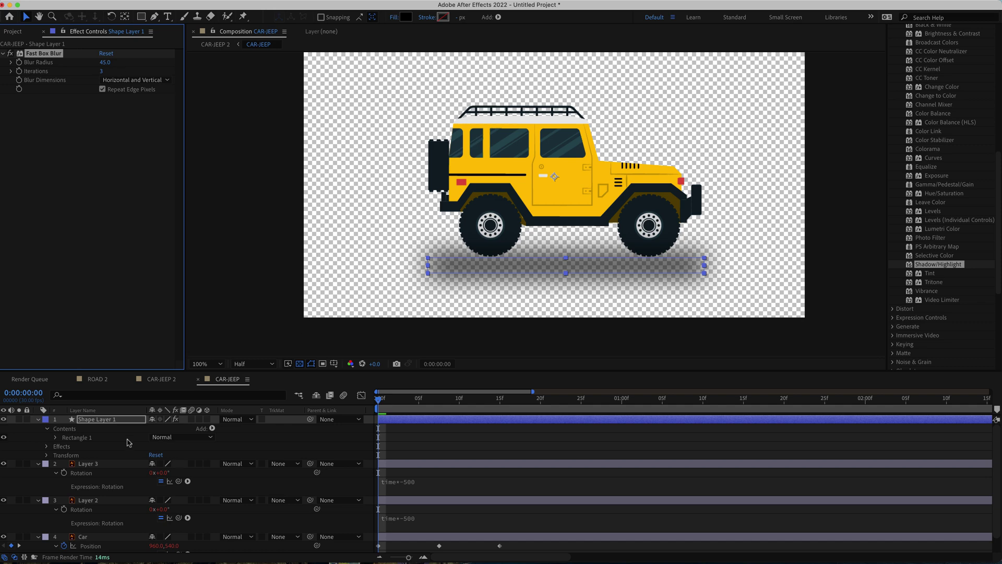
# Place Shape Layer 1 below the Car layer and raise the blurred shadow until it sits under the wheels.
pyautogui.click(38, 464)
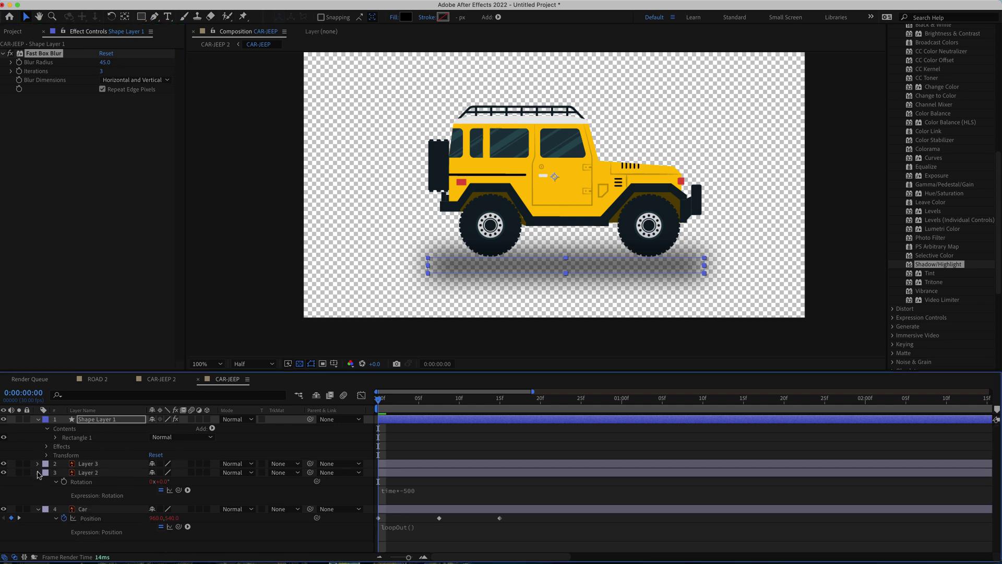
pyautogui.click(39, 473)
pyautogui.moveTo(105, 419); pyautogui.dragTo(125, 522)
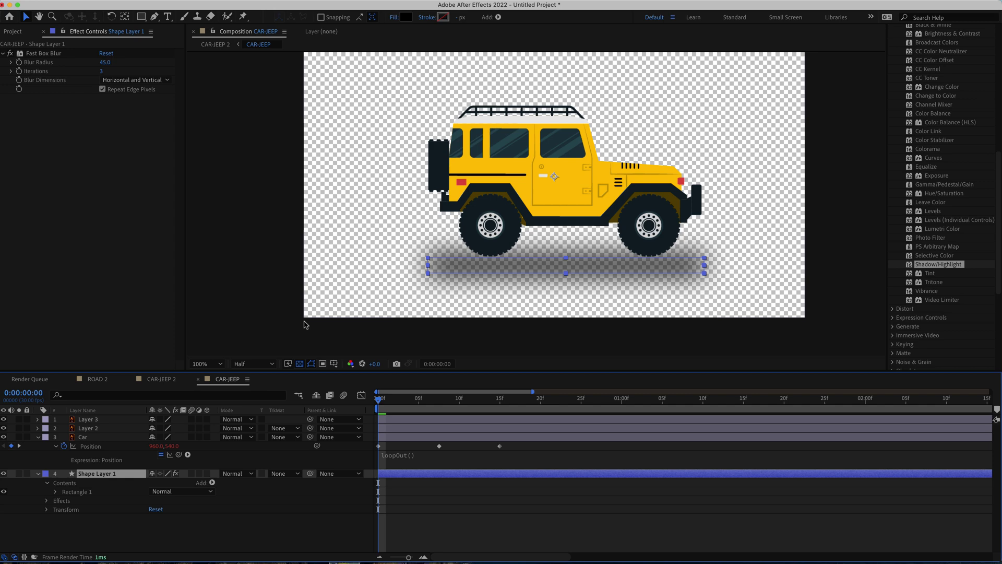
pyautogui.moveTo(453, 269); pyautogui.dragTo(452, 258)
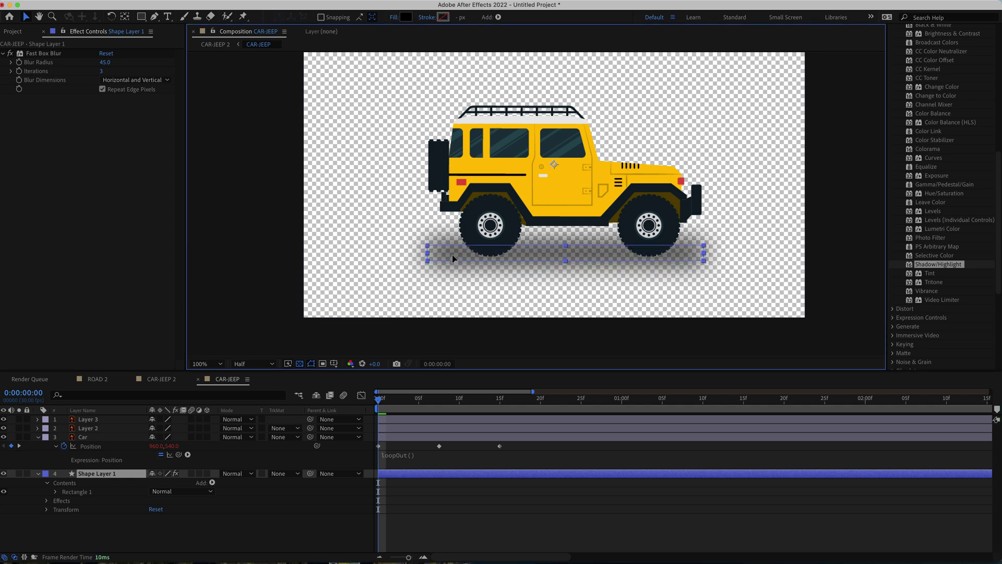
pyautogui.click(360, 204)
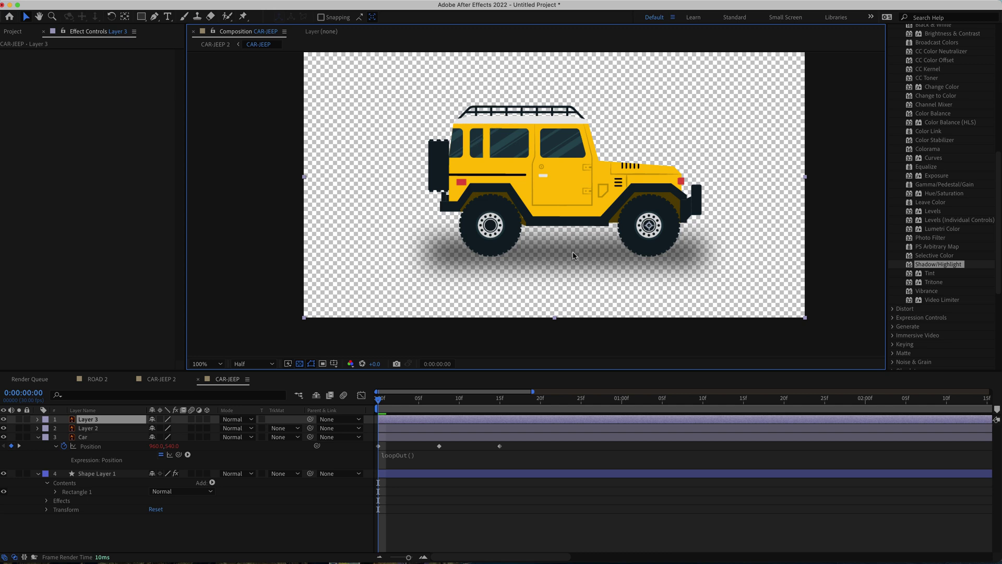
# Add CAR-JEEP 2 above the ROAD layer in the ROAD 2 composition and place it on the road at about 1080, 1516.
pyautogui.press('super+0')
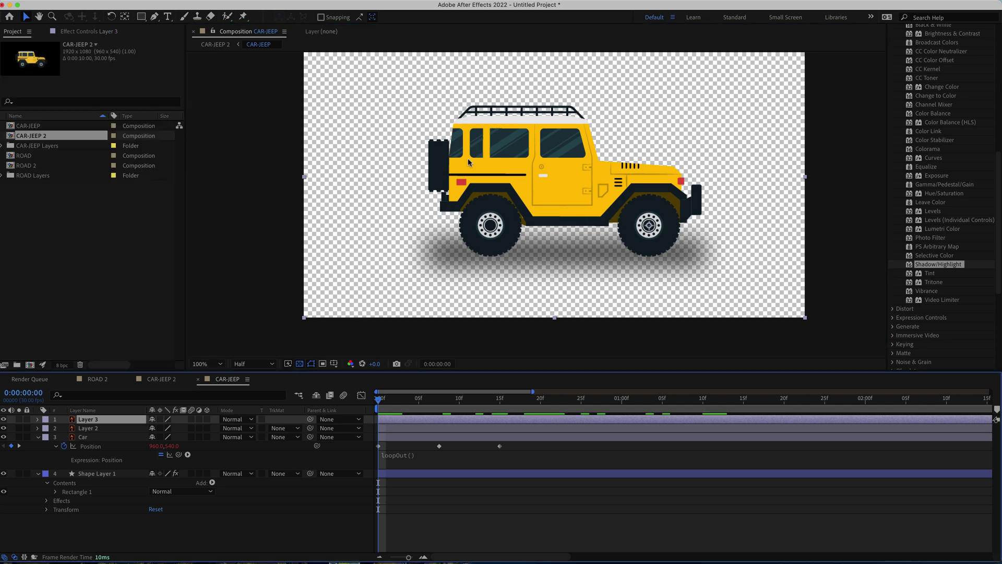
pyautogui.click(98, 380)
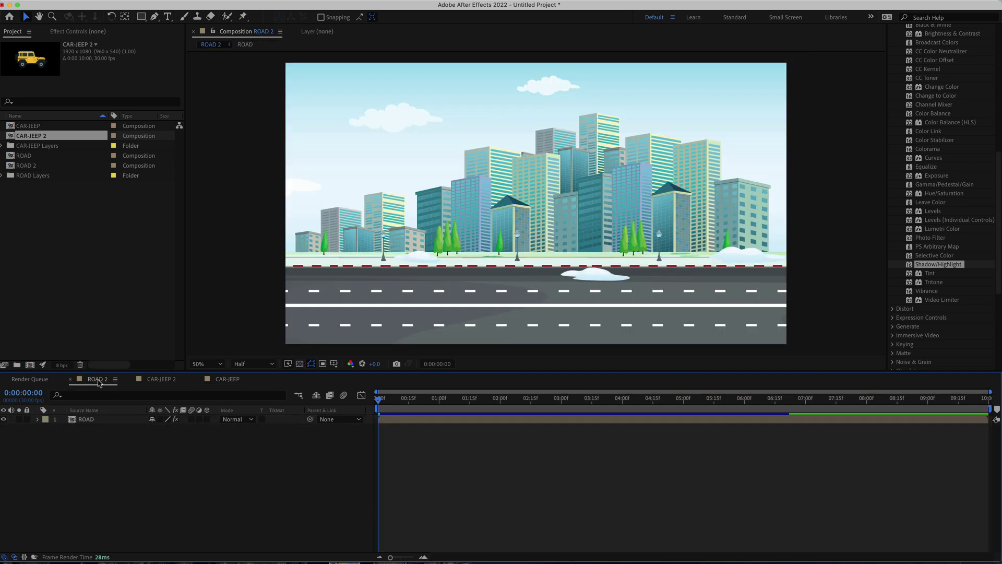
pyautogui.moveTo(35, 138); pyautogui.dragTo(100, 420)
pyautogui.moveTo(550, 204); pyautogui.dragTo(436, 272)
pyautogui.press('Return')
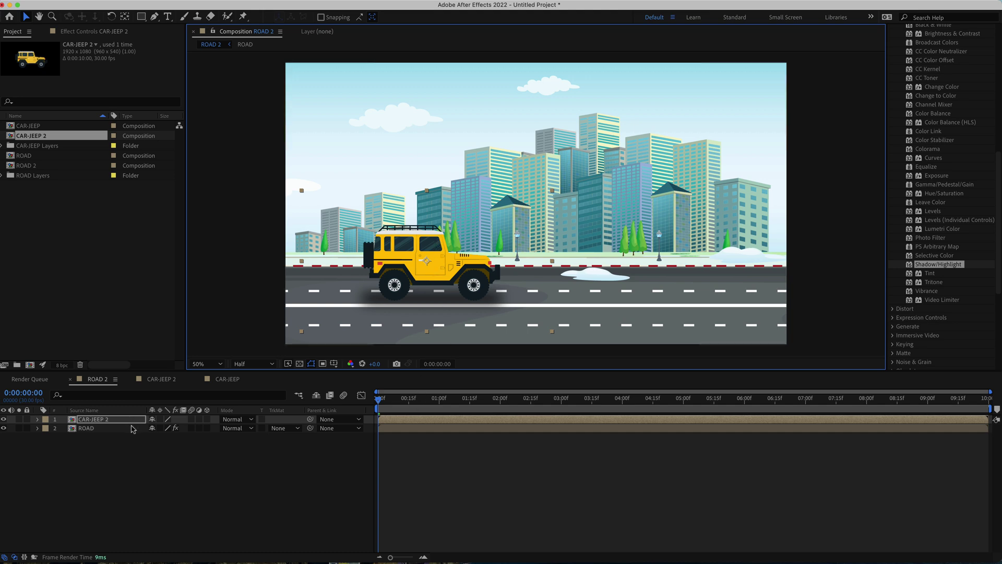
# Keyframe the jeep's Position from outside the left edge of the scene at -648, 1516 at 0:00:00:00 to 1008, 1516 at 0:00:00:15.
pyautogui.press('p')
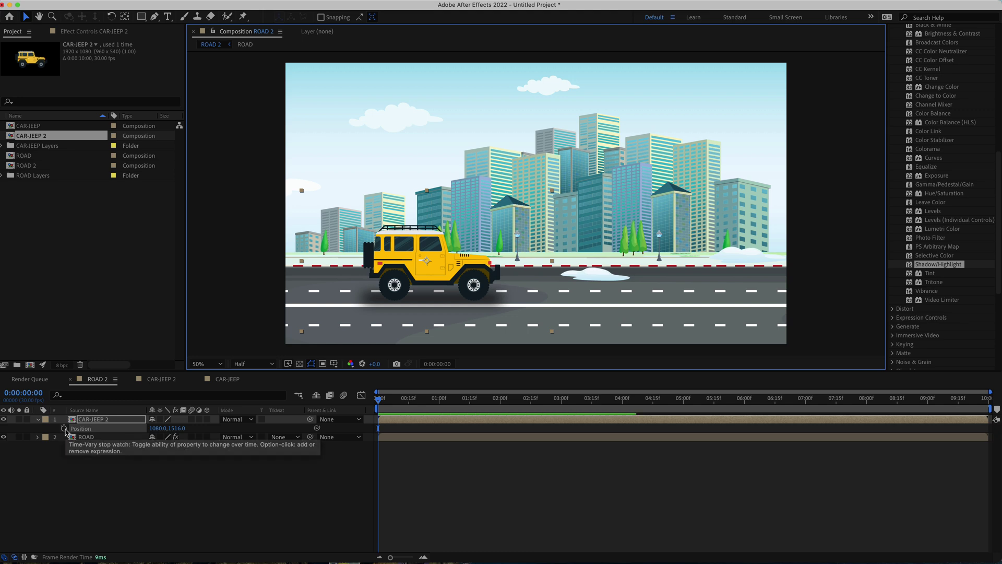
pyautogui.click(63, 428)
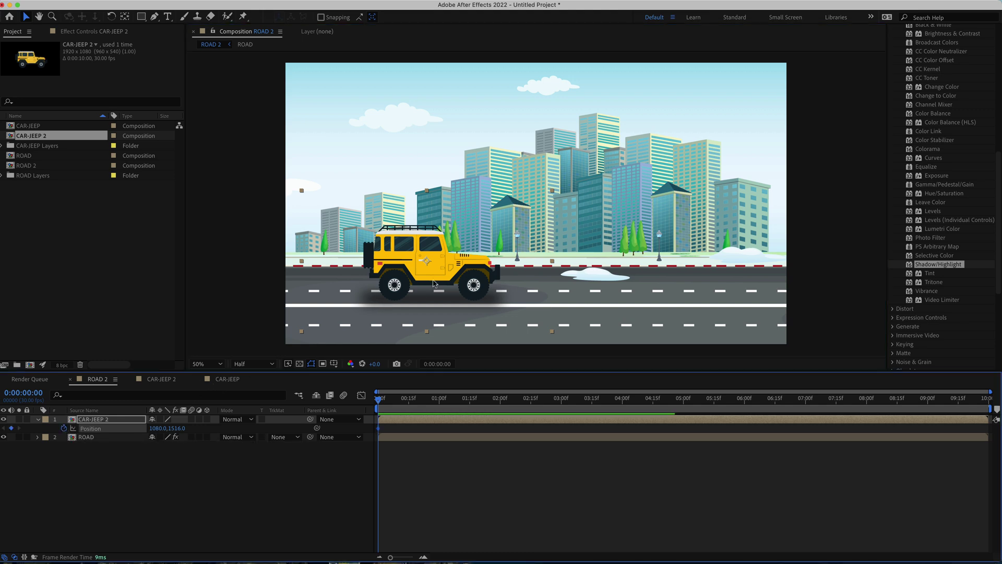
pyautogui.moveTo(438, 278); pyautogui.dragTo(211, 275)
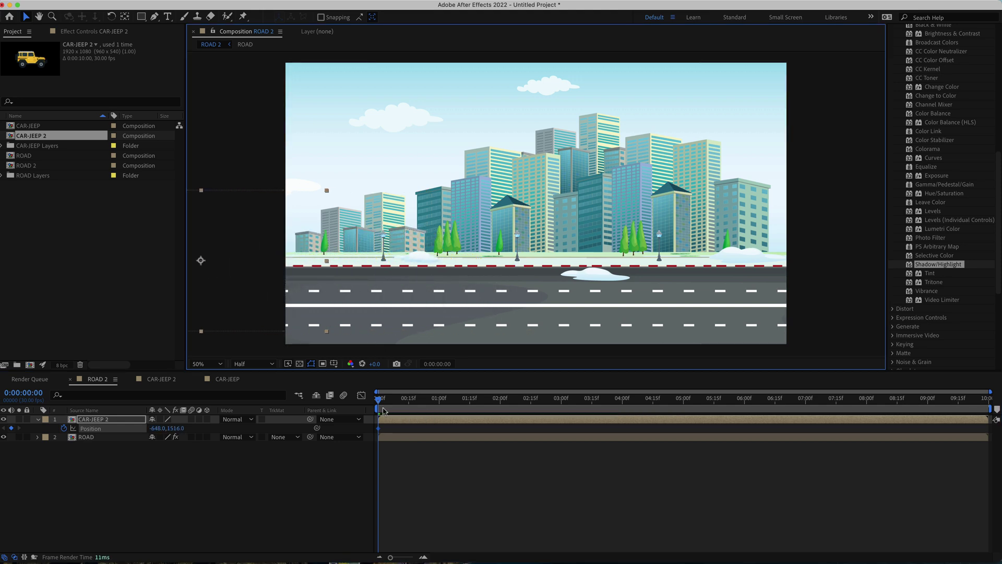
pyautogui.moveTo(380, 401); pyautogui.dragTo(411, 402)
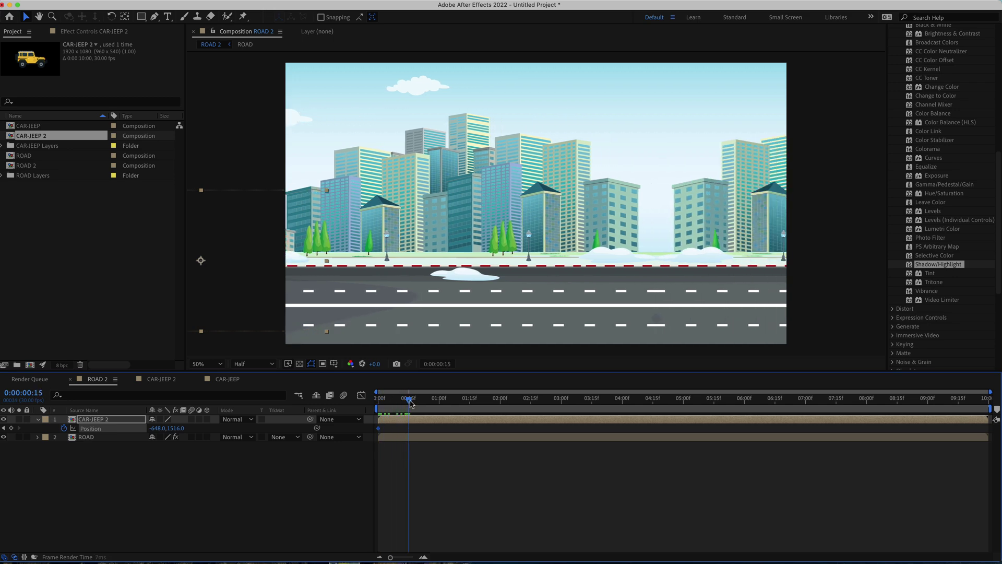
pyautogui.moveTo(251, 273); pyautogui.dragTo(469, 274)
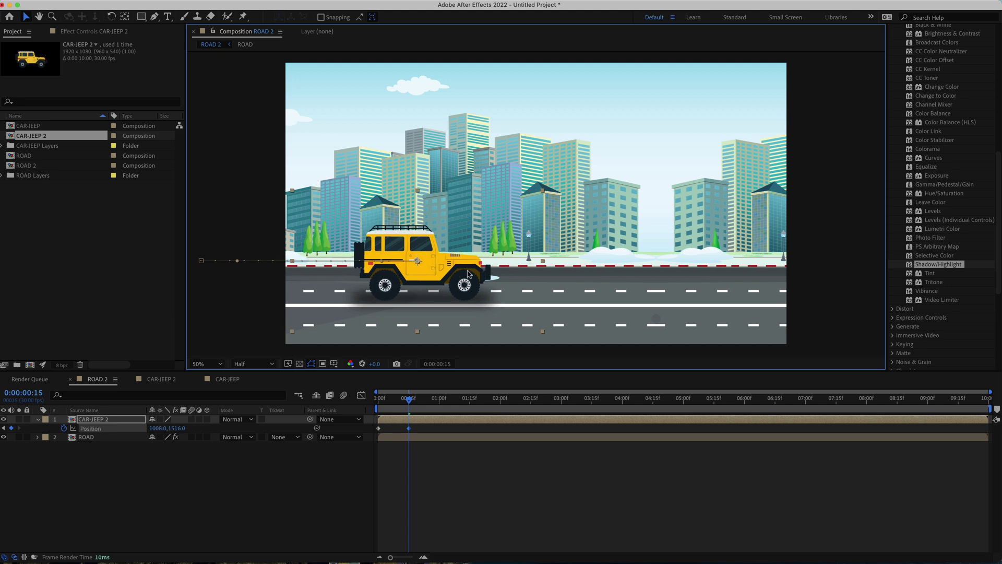
# Hold the jeep's Position with a keyframe at 0:00:09:15, then move it past the scene's right edge to 4492, 1516 at 0:00:09:29.
pyautogui.click(11, 429)
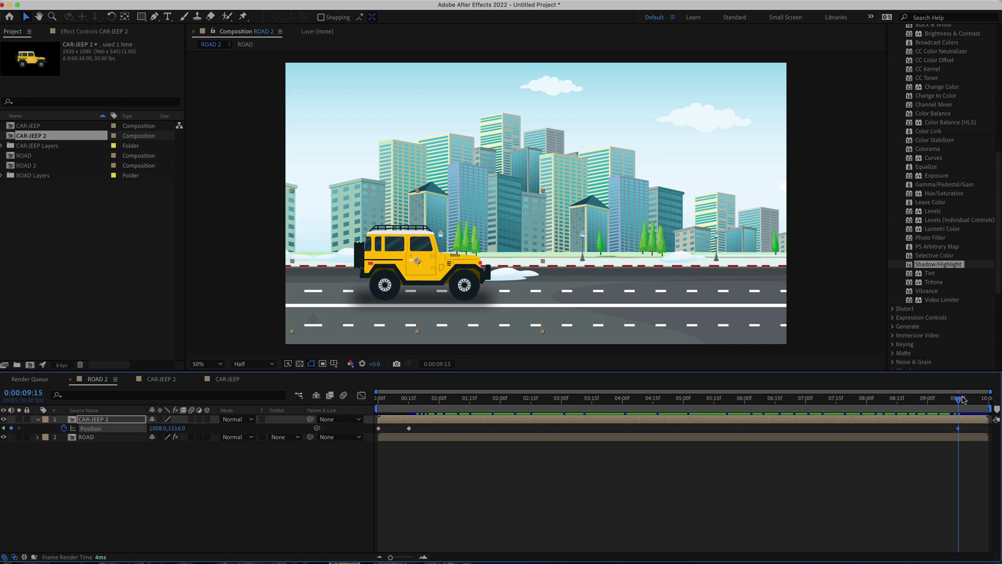
pyautogui.moveTo(963, 400); pyautogui.dragTo(996, 403)
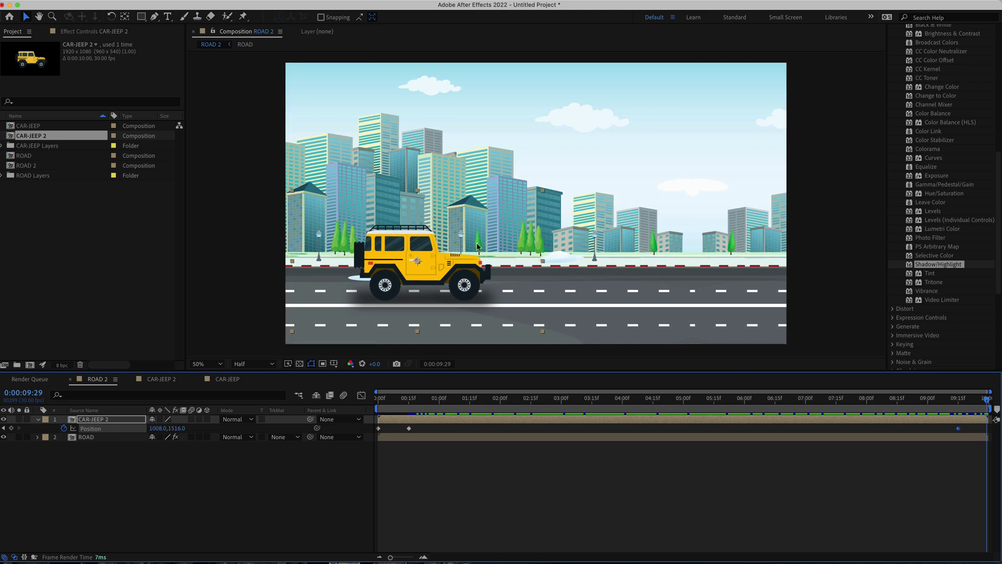
pyautogui.moveTo(426, 276); pyautogui.dragTo(882, 277)
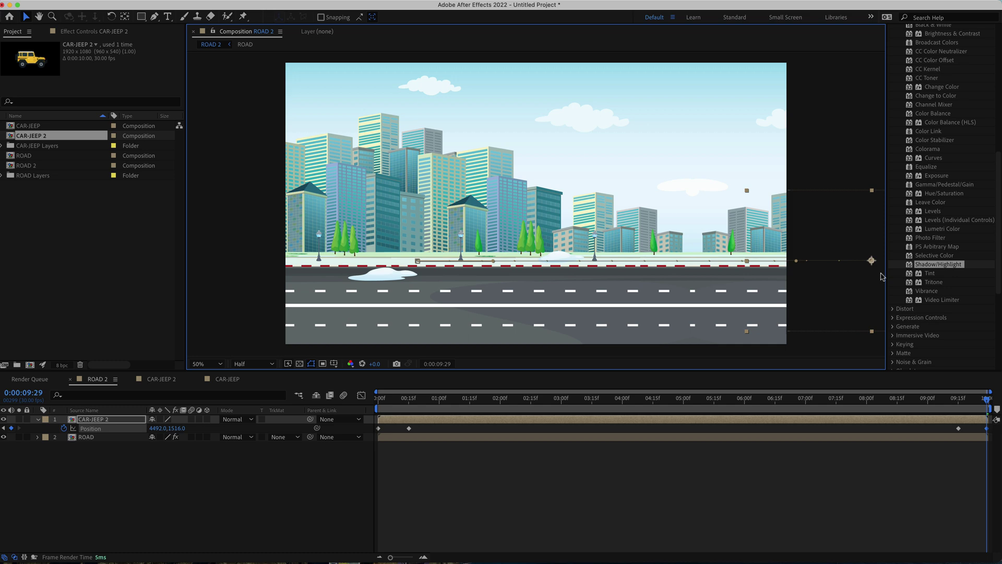
# Preview the jeep's entry and exit over the moving road, starting from the first frame.
pyautogui.moveTo(948, 430); pyautogui.dragTo(321, 408)
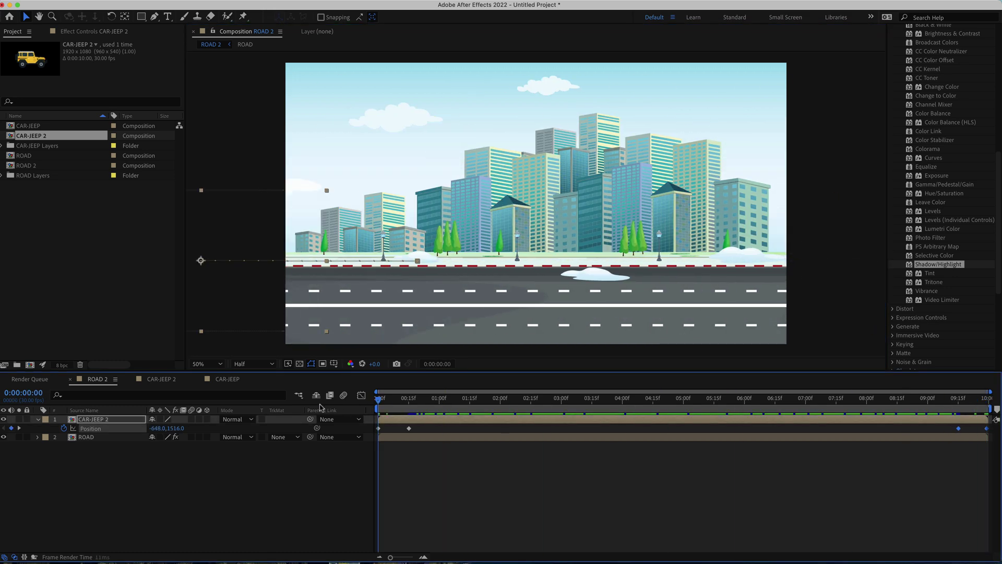
pyautogui.press('space')
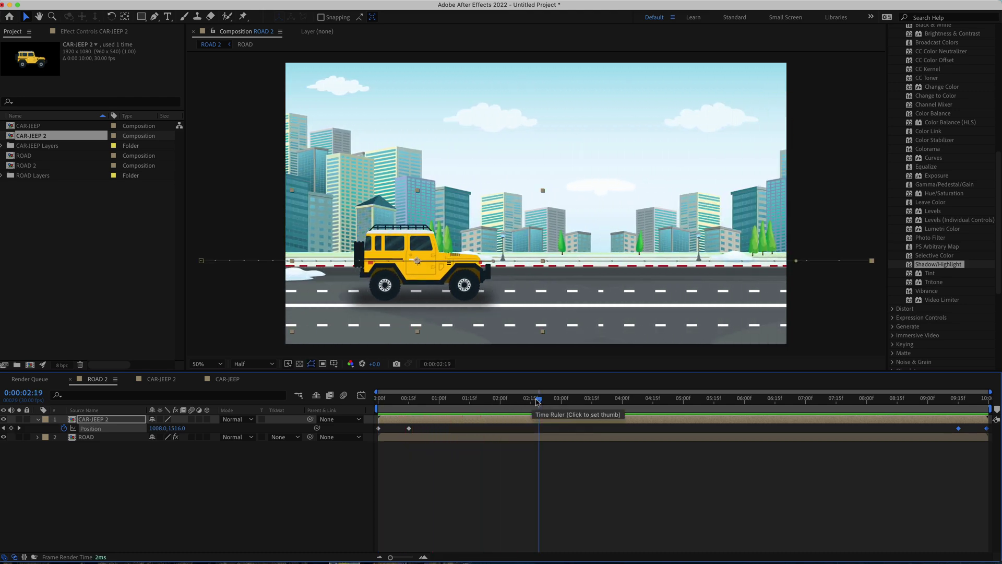
pyautogui.click(806, 402)
pyautogui.press('space')
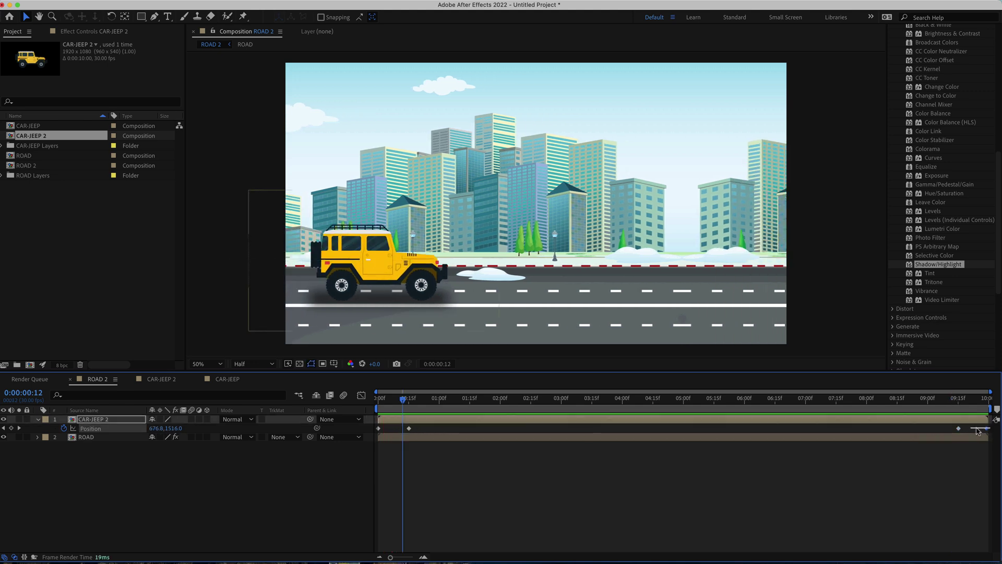
# Apply Easy Ease to all four Position keyframes of the CAR-JEEP 2 layer.
pyautogui.moveTo(978, 431); pyautogui.dragTo(374, 434)
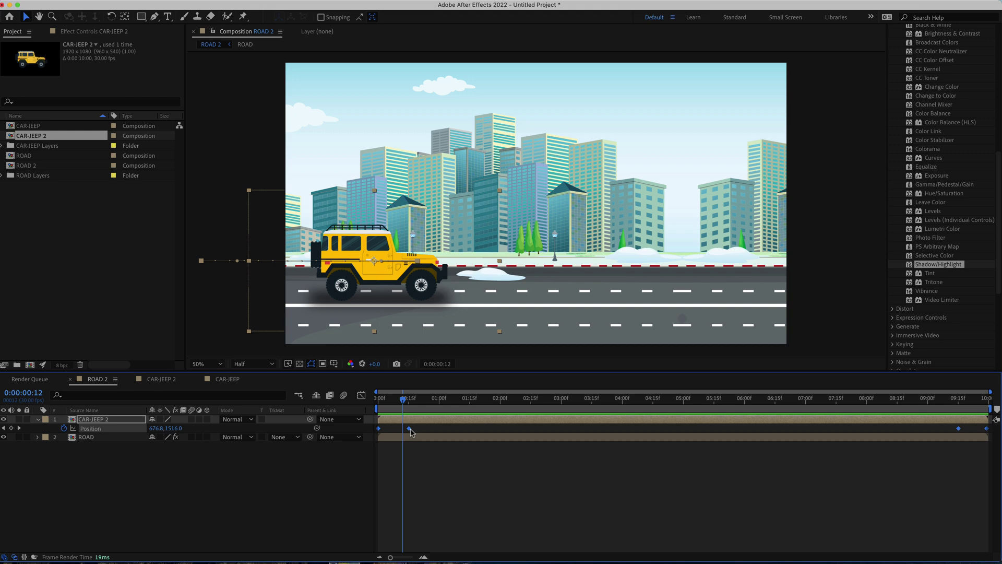
pyautogui.rightClick(410, 430)
pyautogui.moveTo(459, 561)
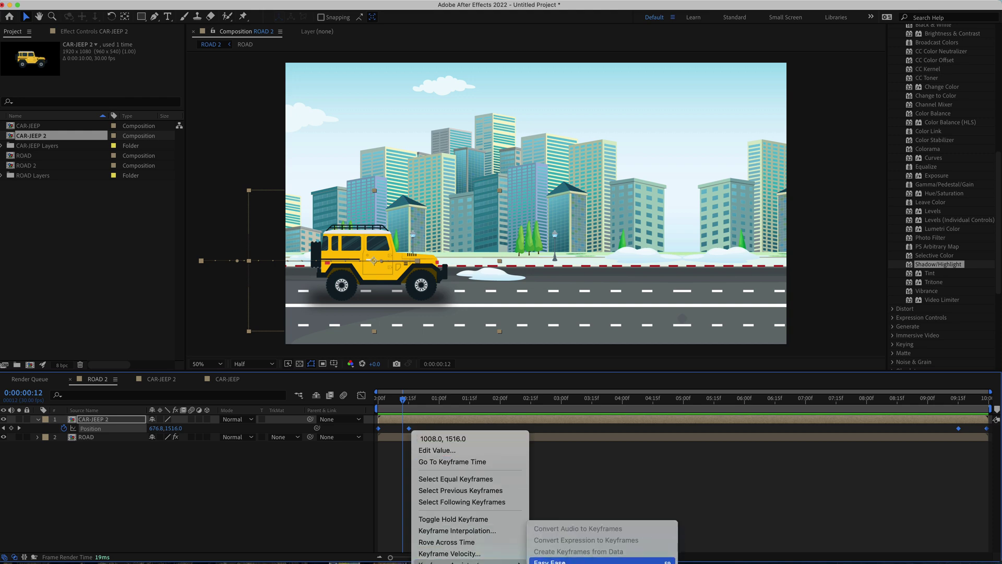
pyautogui.click(551, 561)
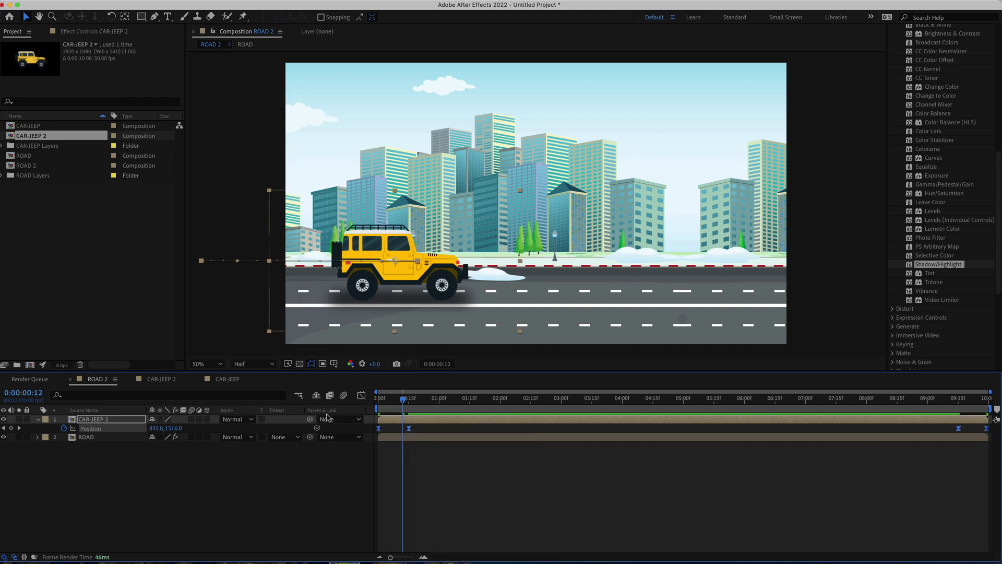
# Reshape the speed graph between the first two Position keyframes into a sharp early peak slightly above 10000 px/sec.
pyautogui.click(361, 395)
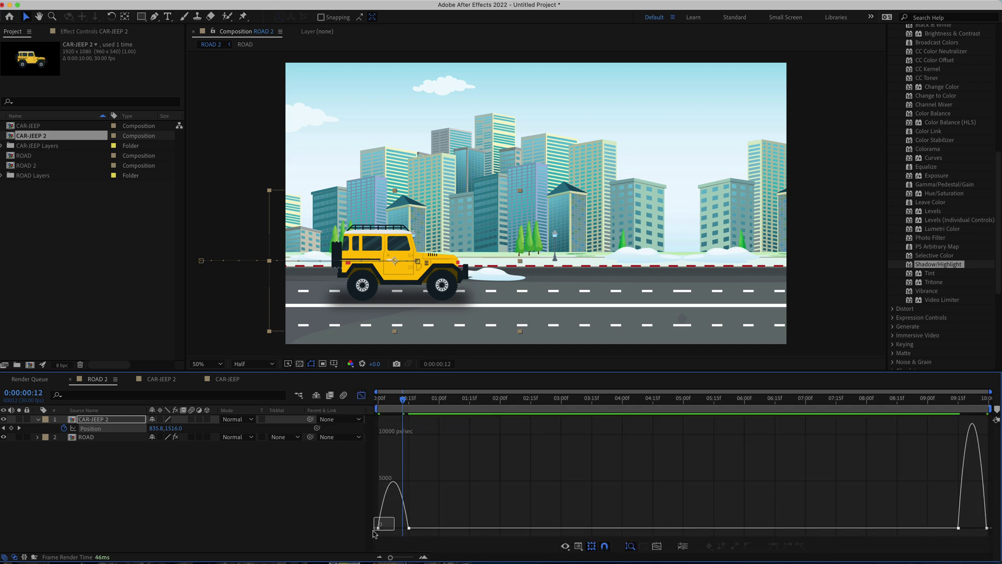
pyautogui.click(567, 546)
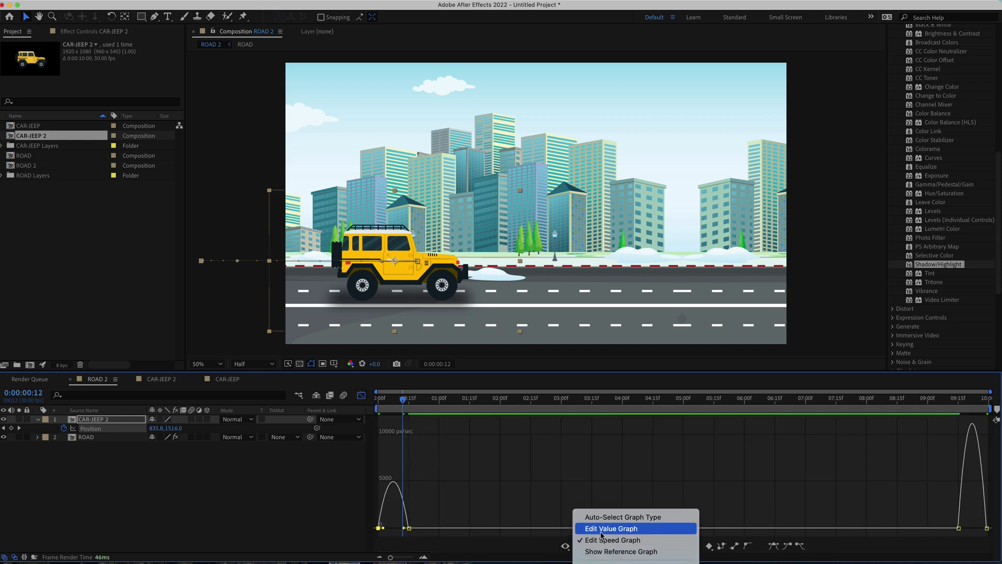
pyautogui.click(389, 531)
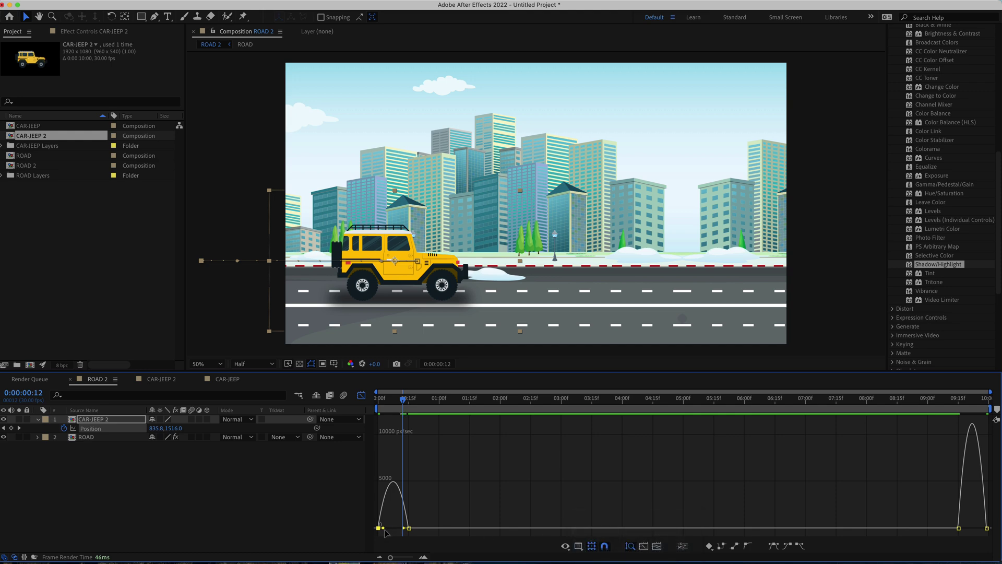
pyautogui.moveTo(385, 529); pyautogui.dragTo(397, 459)
# Preview the jeep's eased entry from the first frame.
pyautogui.moveTo(403, 400); pyautogui.dragTo(350, 405)
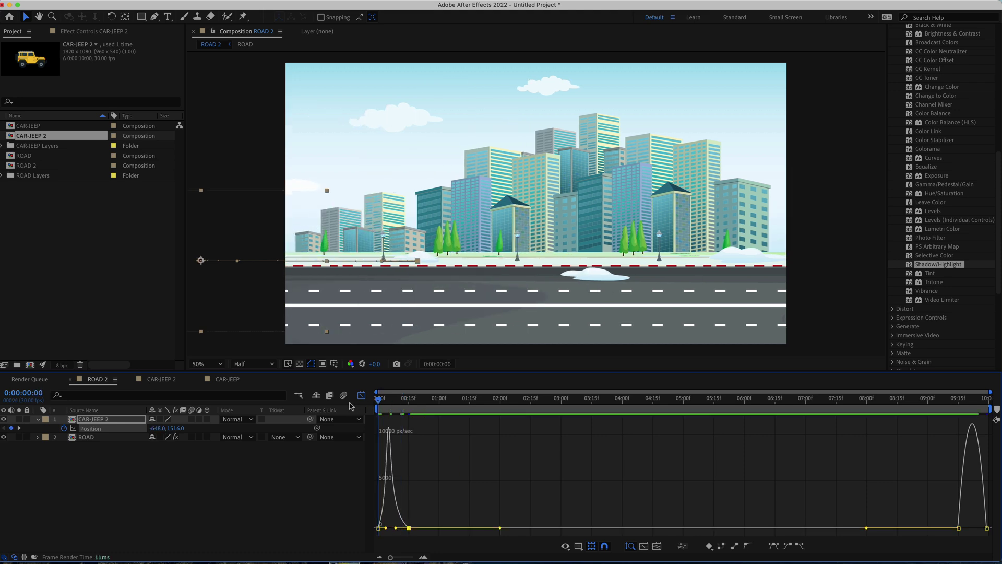
pyautogui.press('space')
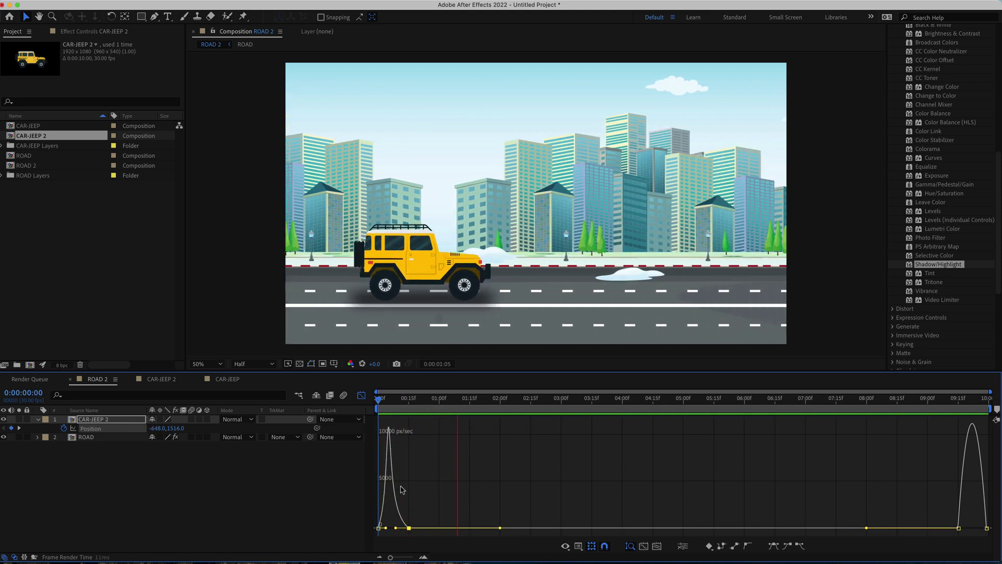
pyautogui.press('space')
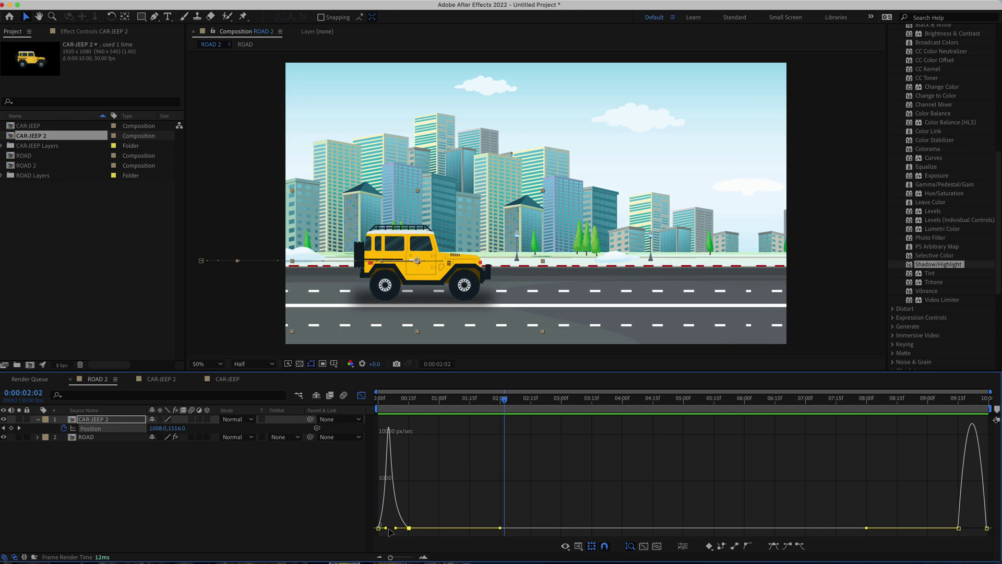
# Reshape the speed graph between the last two Position keyframes into a sharp late peak near 30000 px/sec and preview the jeep's exit.
pyautogui.moveTo(513, 403); pyautogui.dragTo(978, 389)
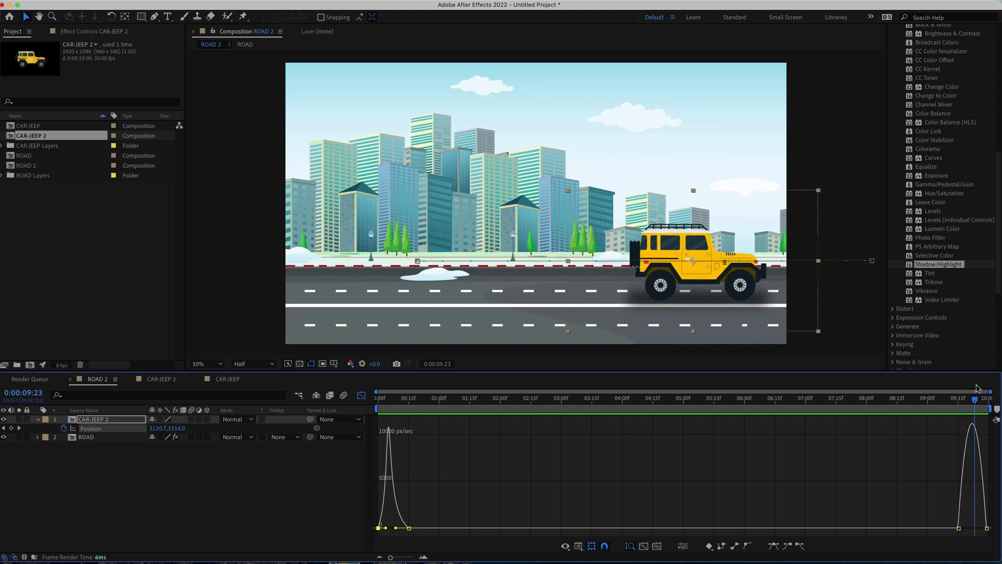
pyautogui.moveTo(961, 529)
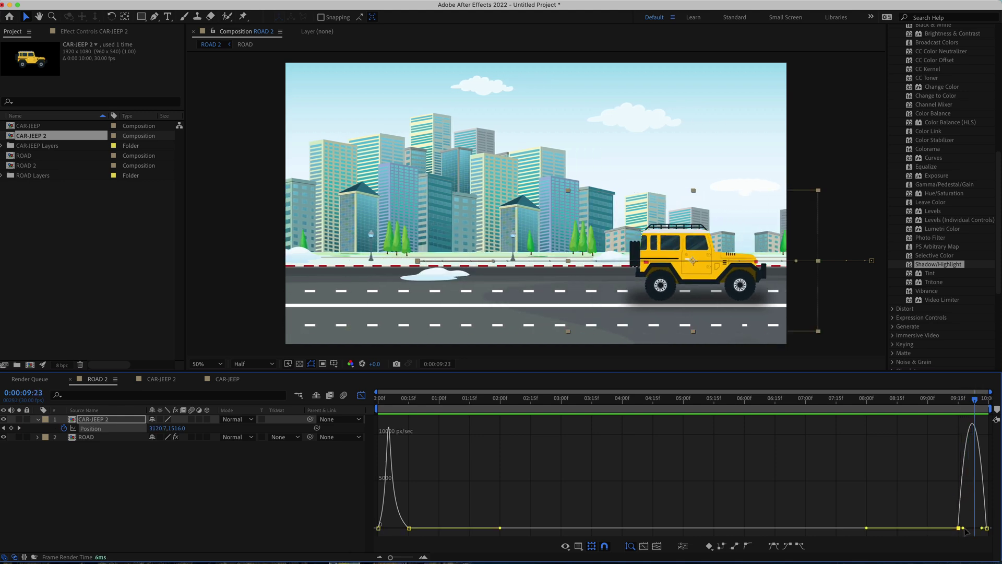
pyautogui.moveTo(963, 528); pyautogui.dragTo(977, 531)
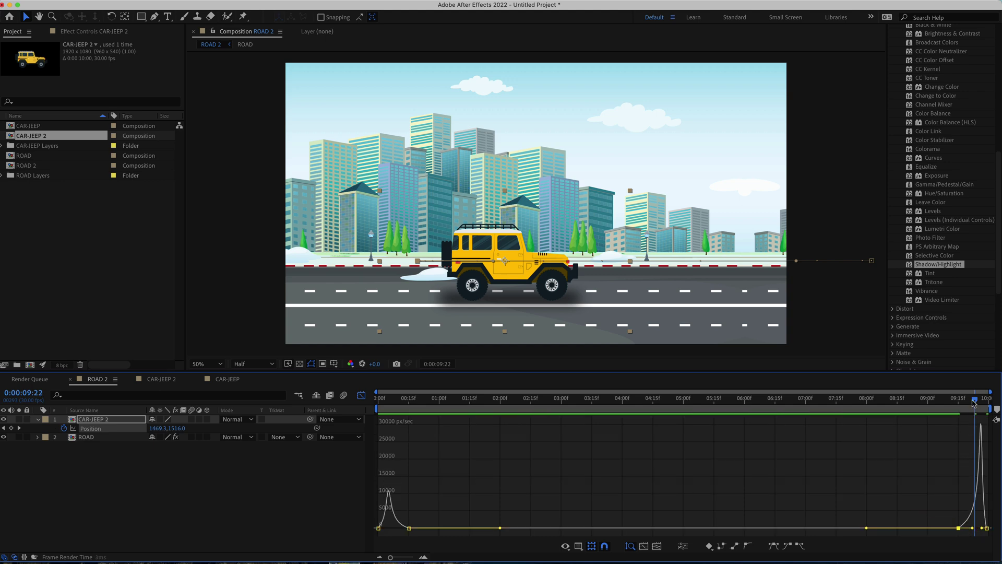
pyautogui.moveTo(975, 402); pyautogui.dragTo(946, 401)
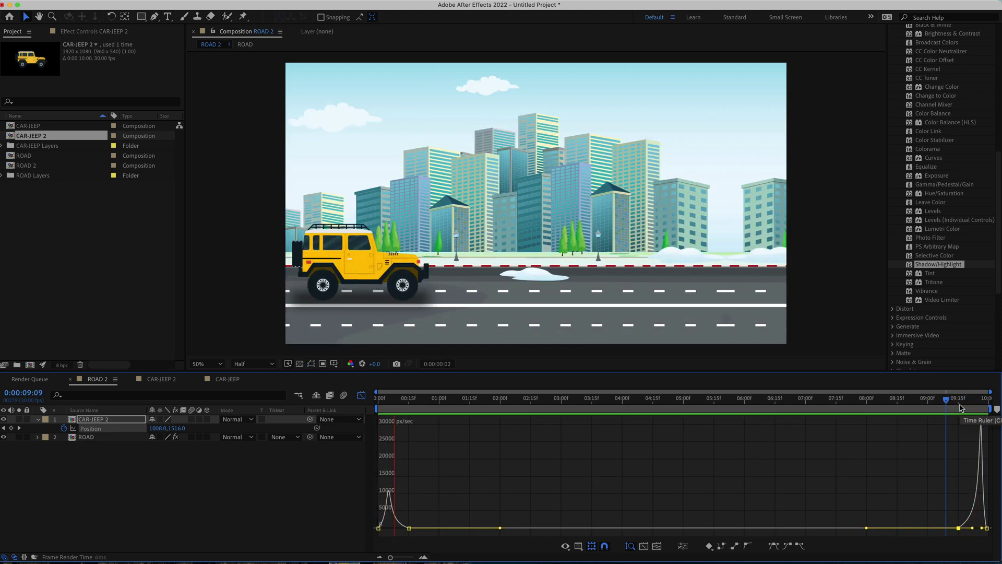
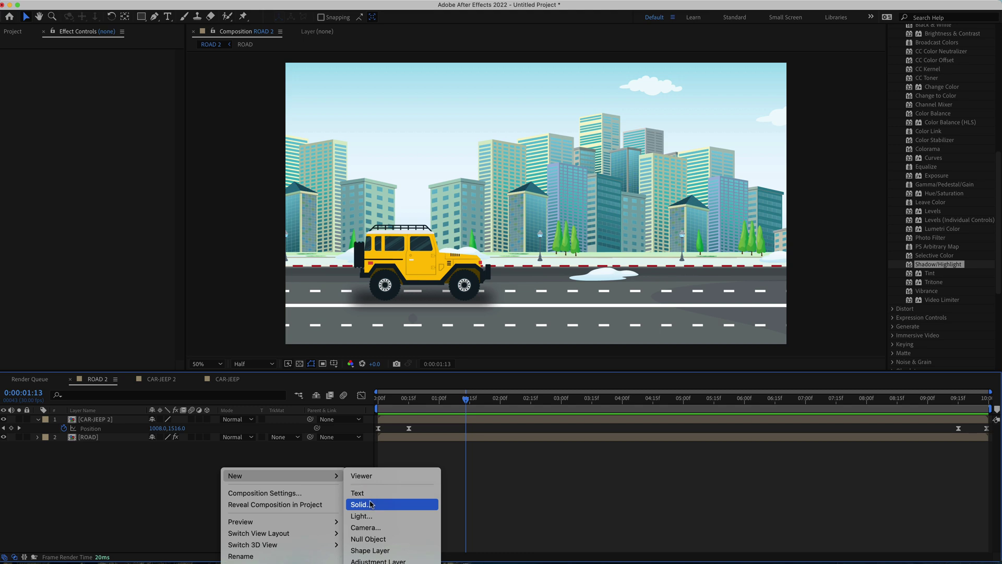
# Create a white comp-sized solid named SNOW and apply the CC Particle World effect to it.
pyautogui.click(372, 504)
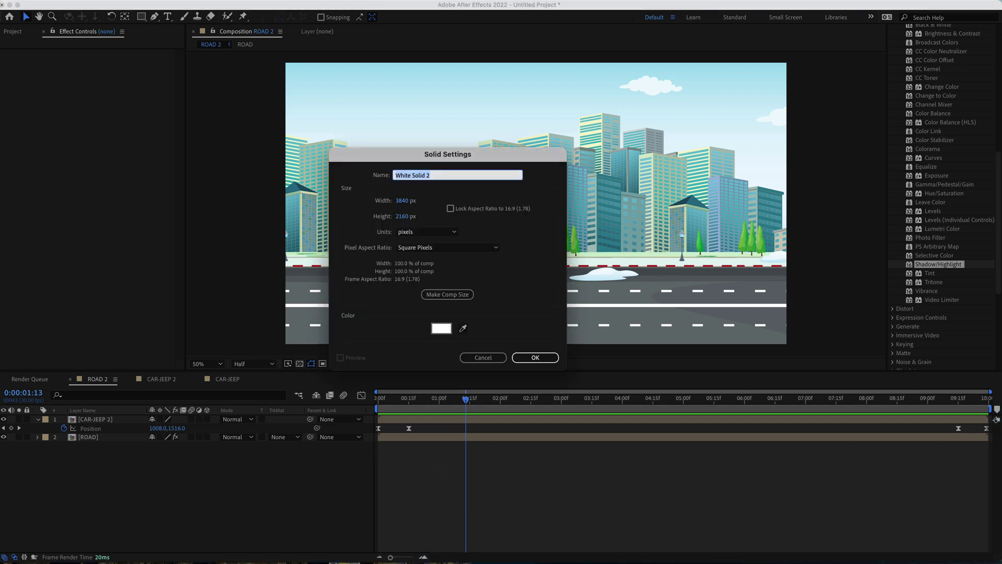
pyautogui.write('SNOW')
pyautogui.press('Return')
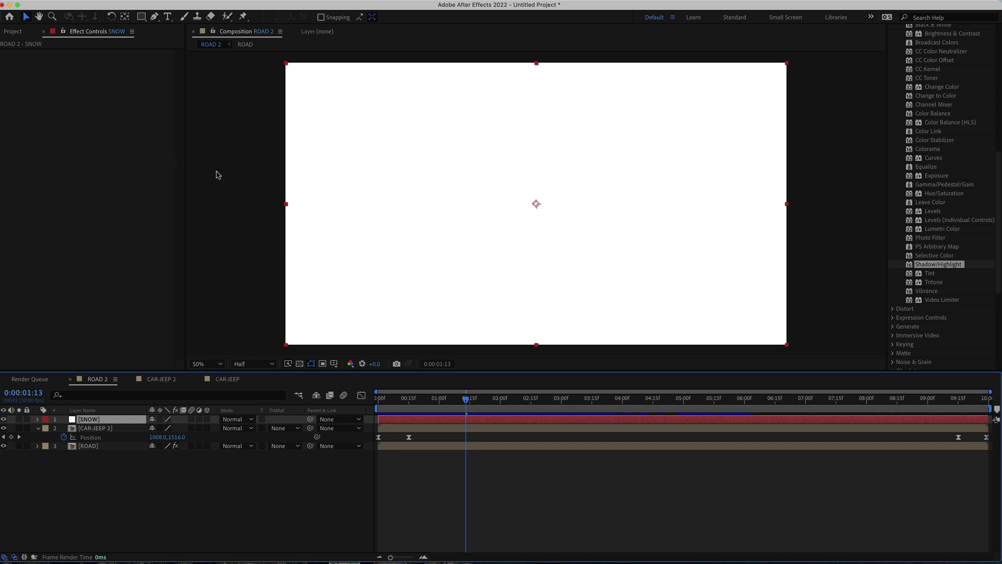
pyautogui.hotkey('ctrl', 'space')
pyautogui.write('part')
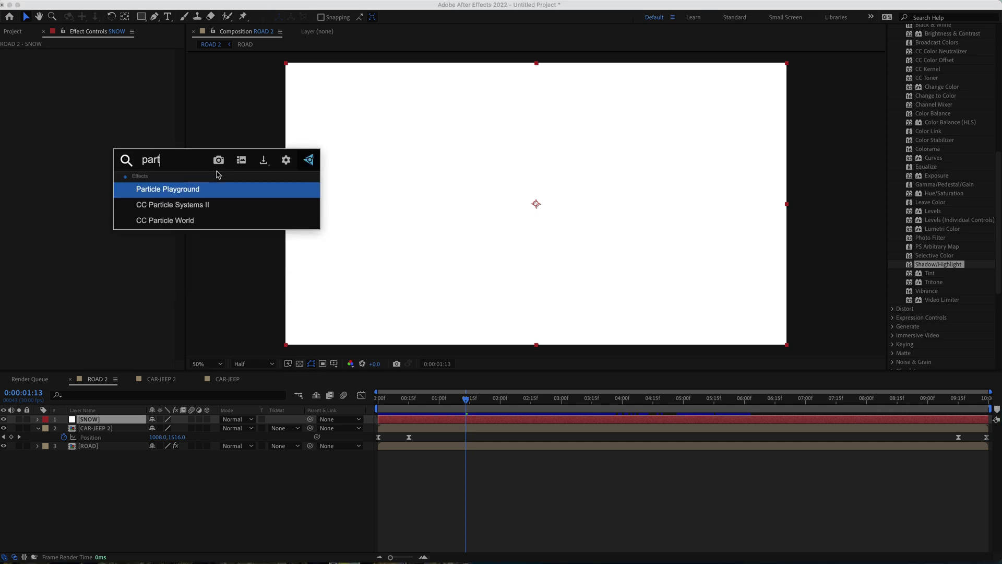
pyautogui.click(203, 221)
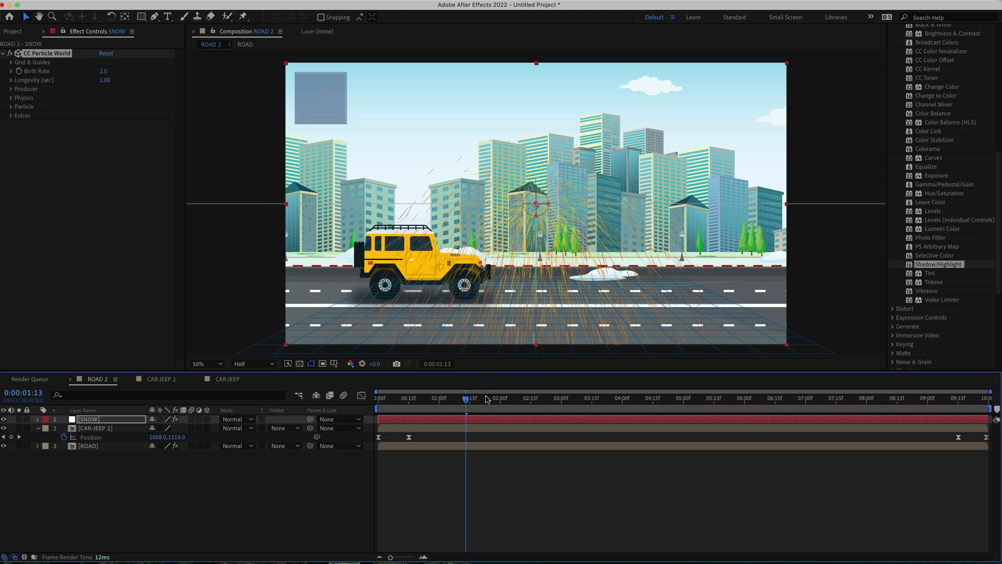
# Shift the SNOW layer earlier in time so particles already fill the opening frames, and extend its end to the composition's end.
pyautogui.click(504, 421)
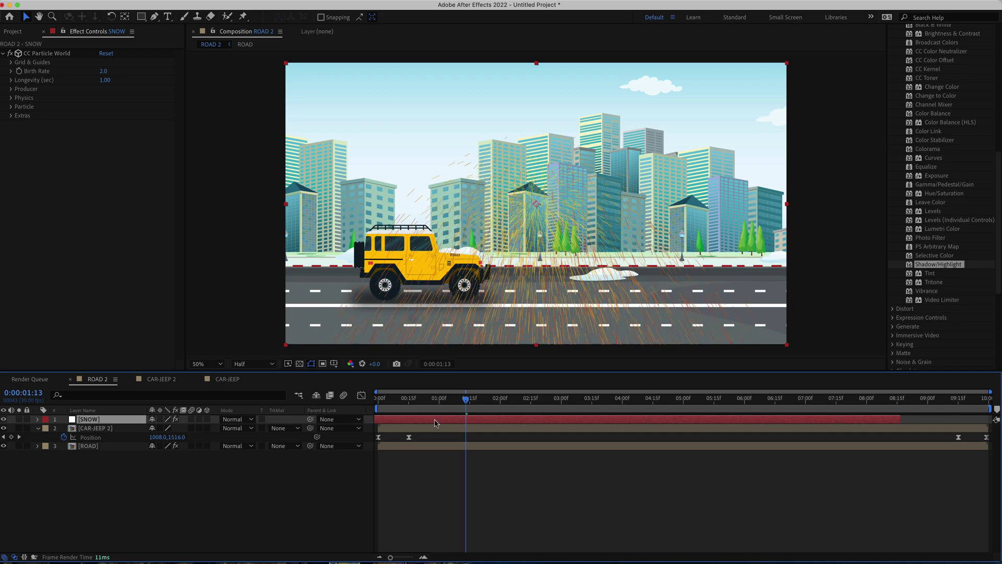
pyautogui.moveTo(466, 407); pyautogui.dragTo(394, 404)
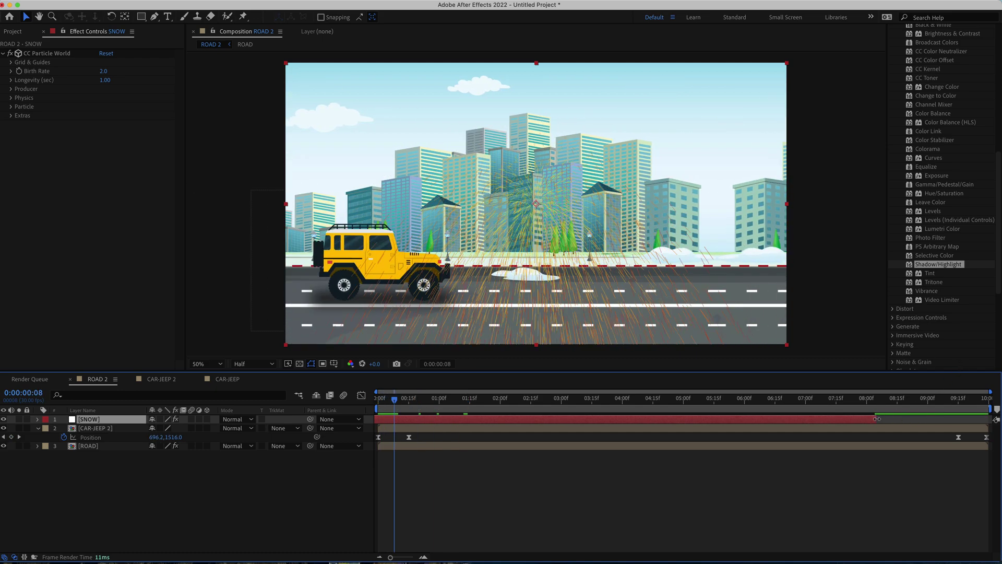
pyautogui.moveTo(877, 419); pyautogui.dragTo(989, 414)
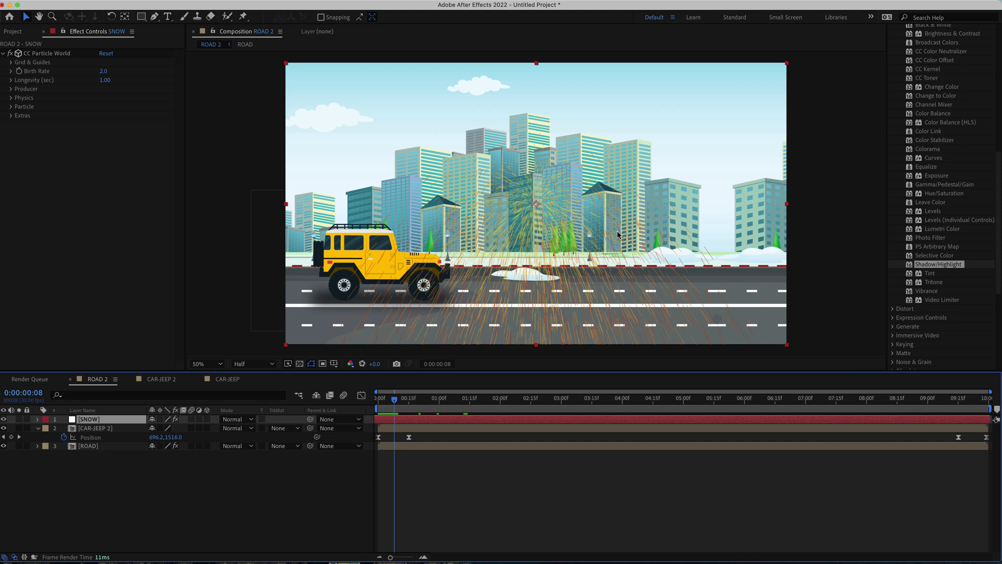
# Turn off the Position, Radius, Motion Path and Grid guides of CC Particle World and set Birth Rate to 9.0.
pyautogui.click(12, 62)
pyautogui.click(102, 72)
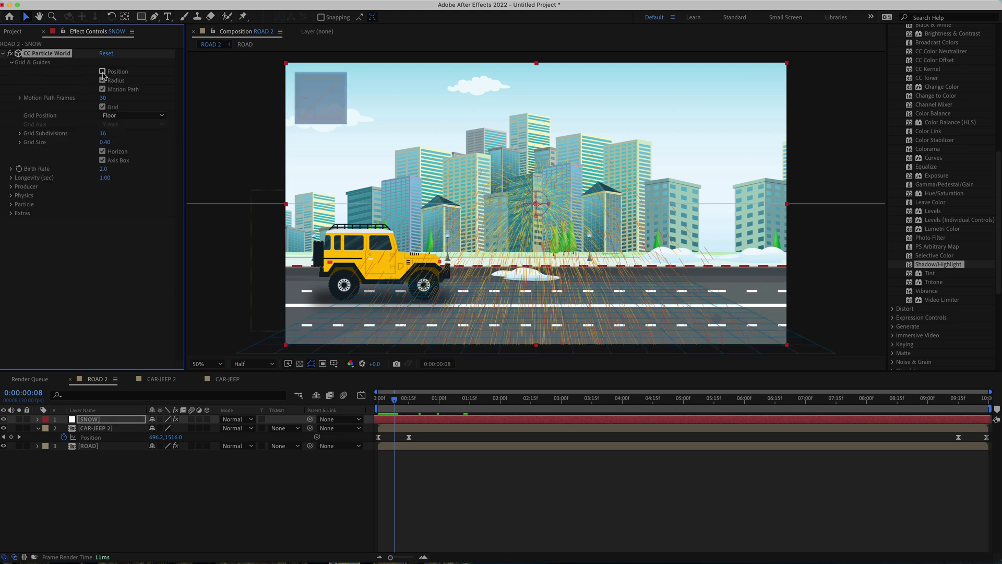
pyautogui.click(102, 80)
pyautogui.click(103, 89)
pyautogui.click(102, 107)
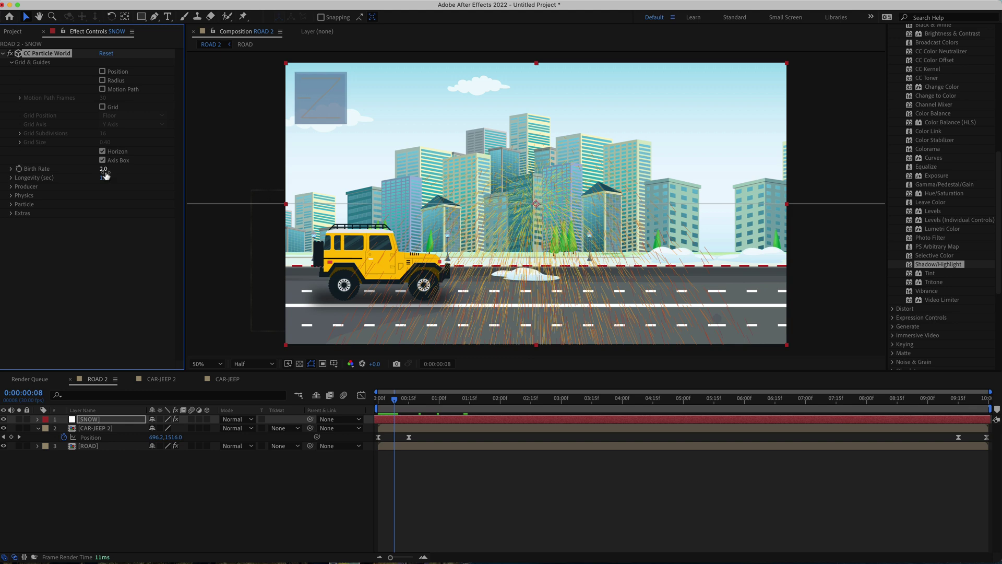
pyautogui.moveTo(104, 168); pyautogui.dragTo(134, 169)
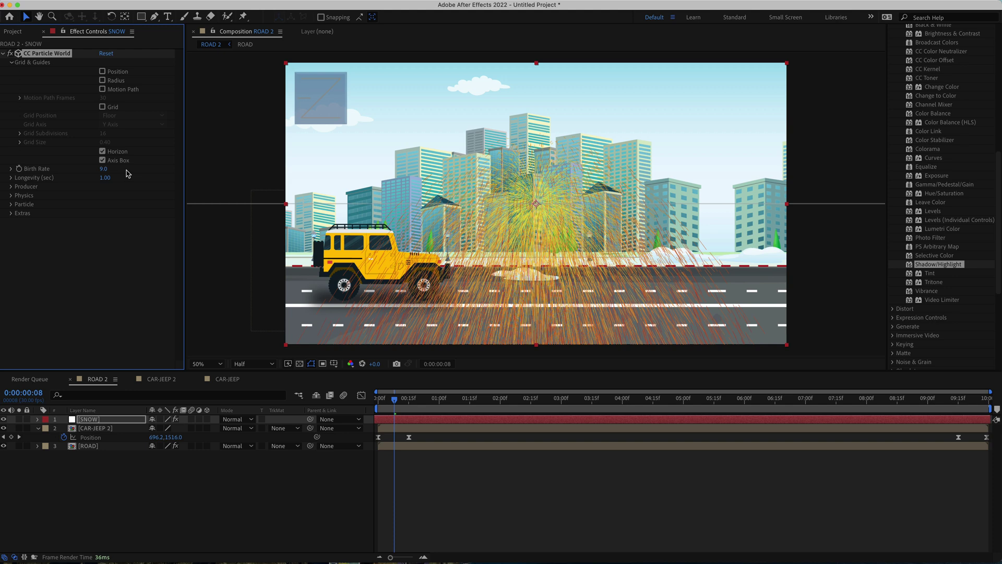
# Set the particle producer's Radius X to 0.675.
pyautogui.click(11, 187)
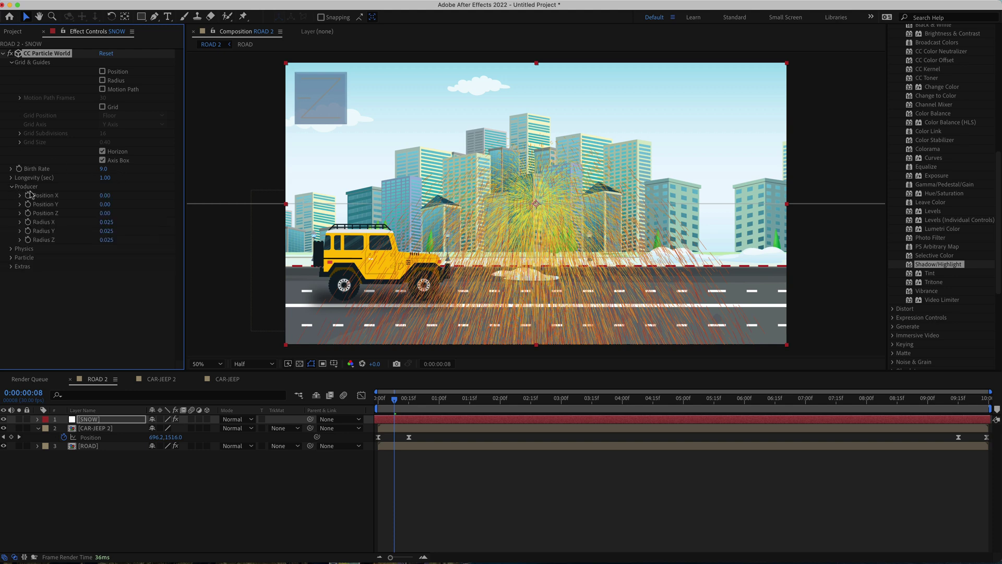
pyautogui.moveTo(108, 224); pyautogui.dragTo(109, 224)
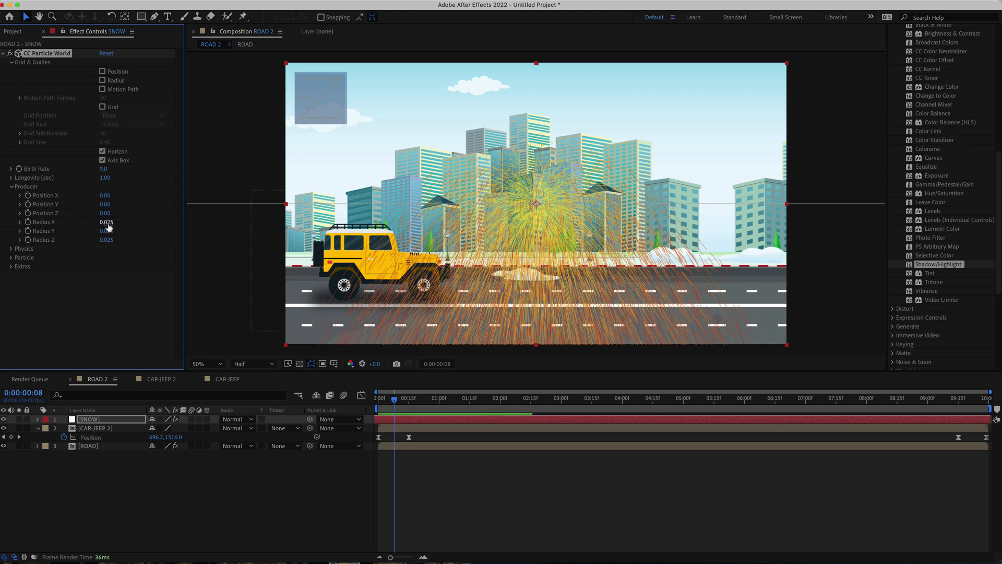
pyautogui.click(108, 222)
pyautogui.write('0.')
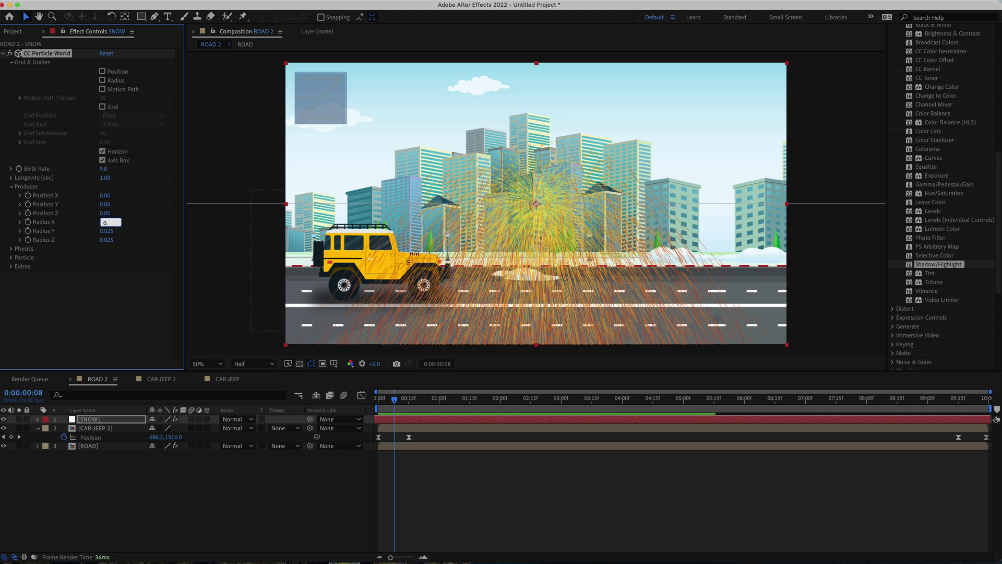
pyautogui.write('67')
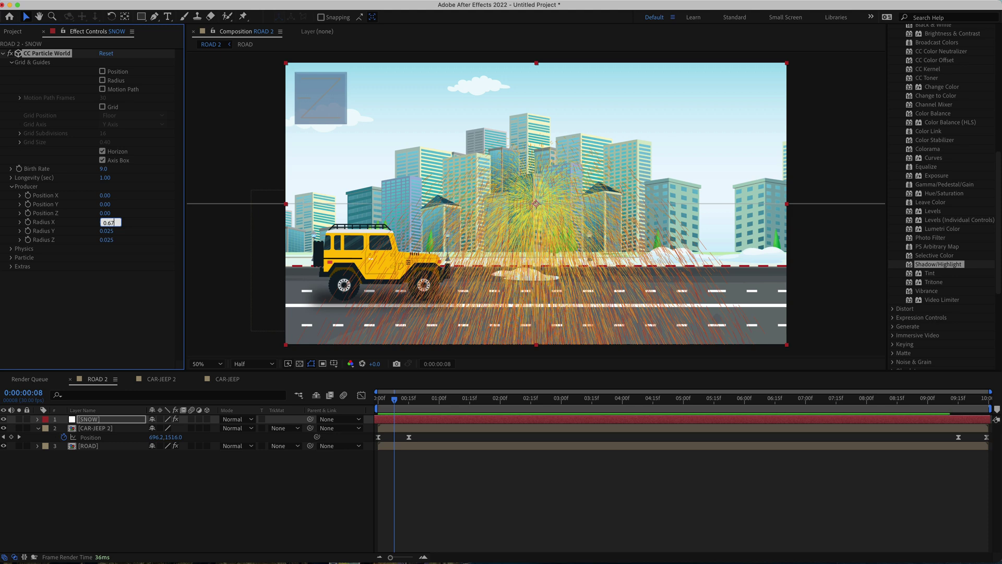
pyautogui.write('5')
pyautogui.press('Return')
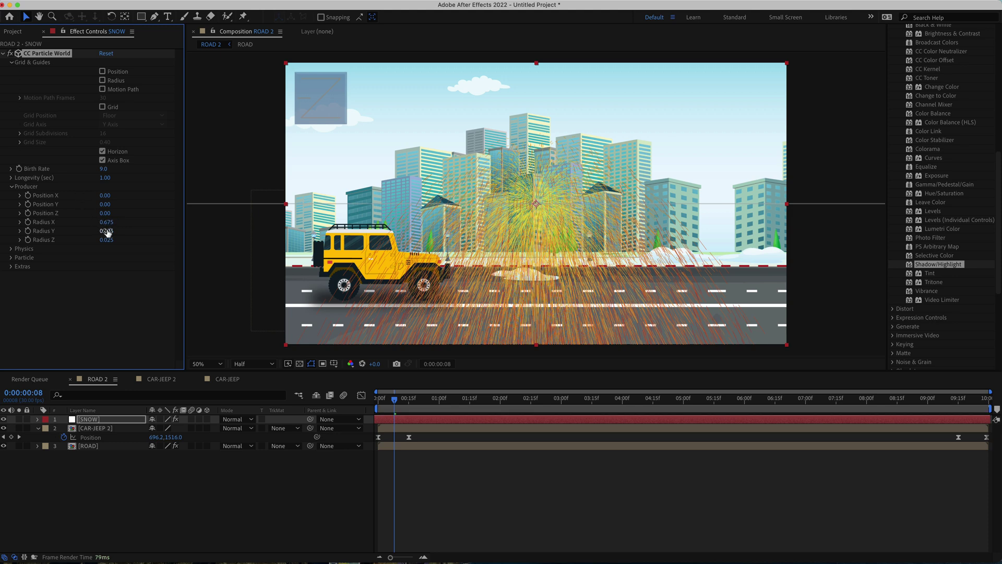
# Set the particle producer's Radius Y to 0.400 and Radius Z to 1.450.
pyautogui.click(108, 231)
pyautogui.write('.400')
pyautogui.press('Return')
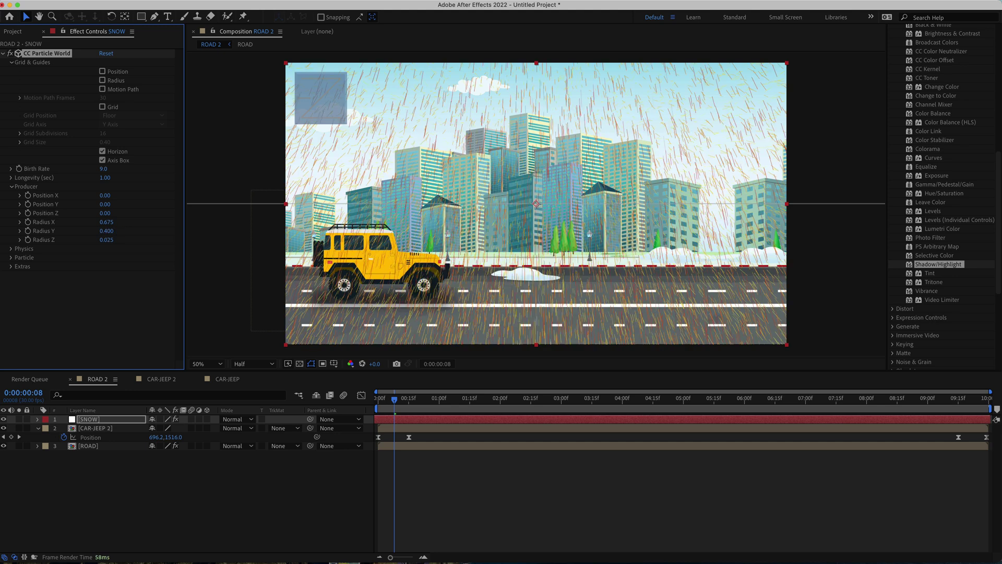
pyautogui.click(106, 241)
pyautogui.write('1.450')
pyautogui.press('Return')
# Change the particle physics Animation to Direction Axis and set Velocity to 0.01.
pyautogui.click(11, 249)
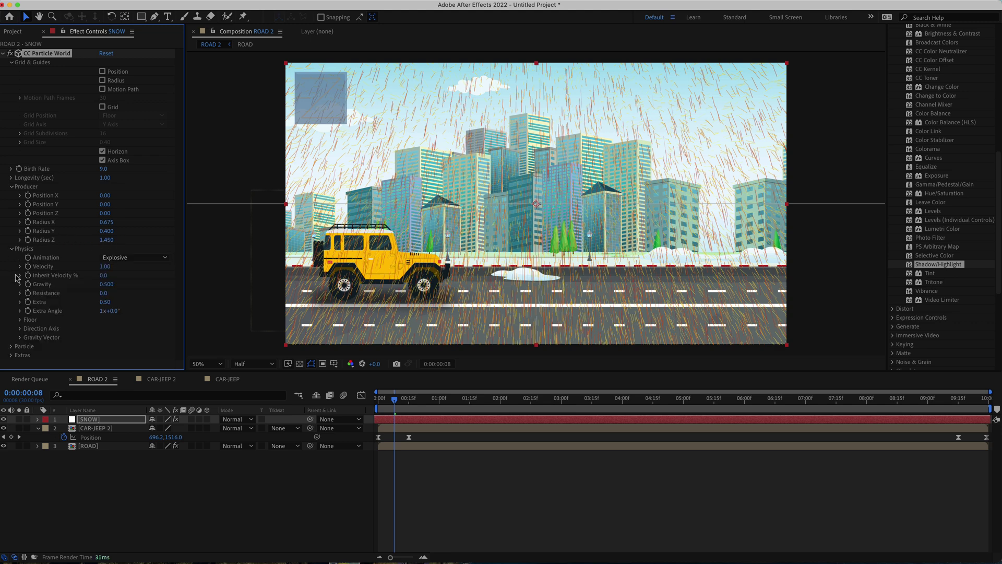
pyautogui.click(125, 258)
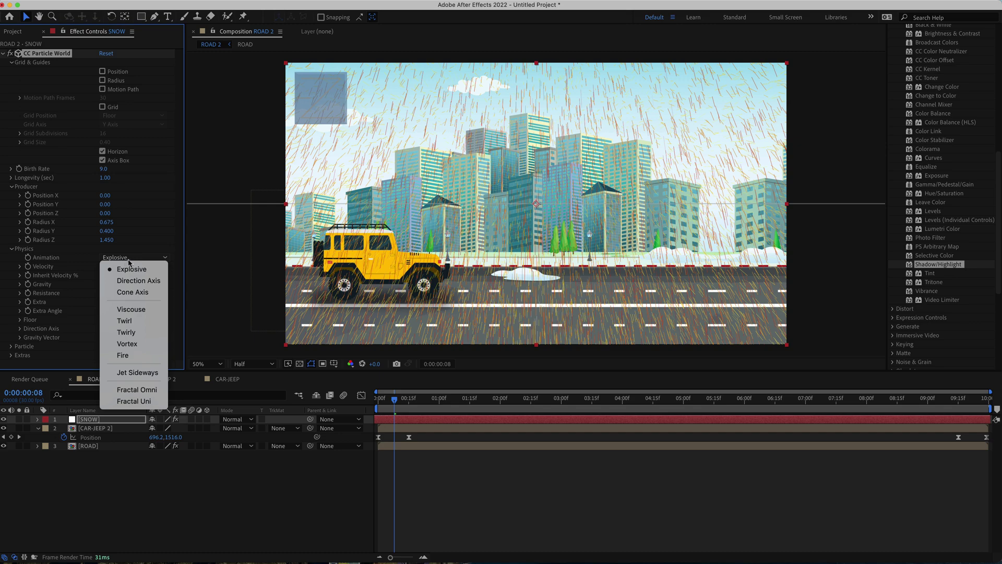
pyautogui.click(140, 281)
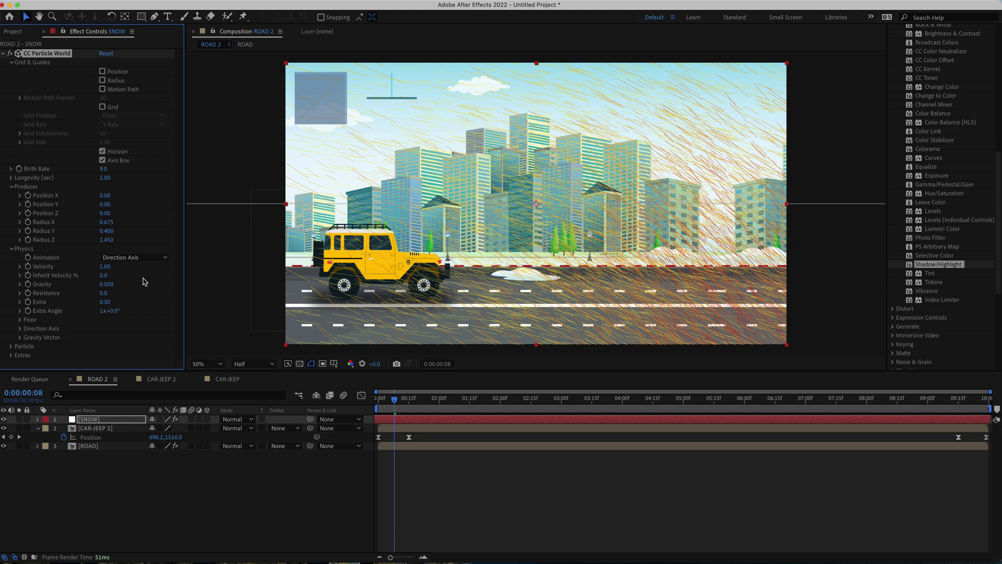
pyautogui.click(105, 267)
pyautogui.write('0.01')
pyautogui.press('Return')
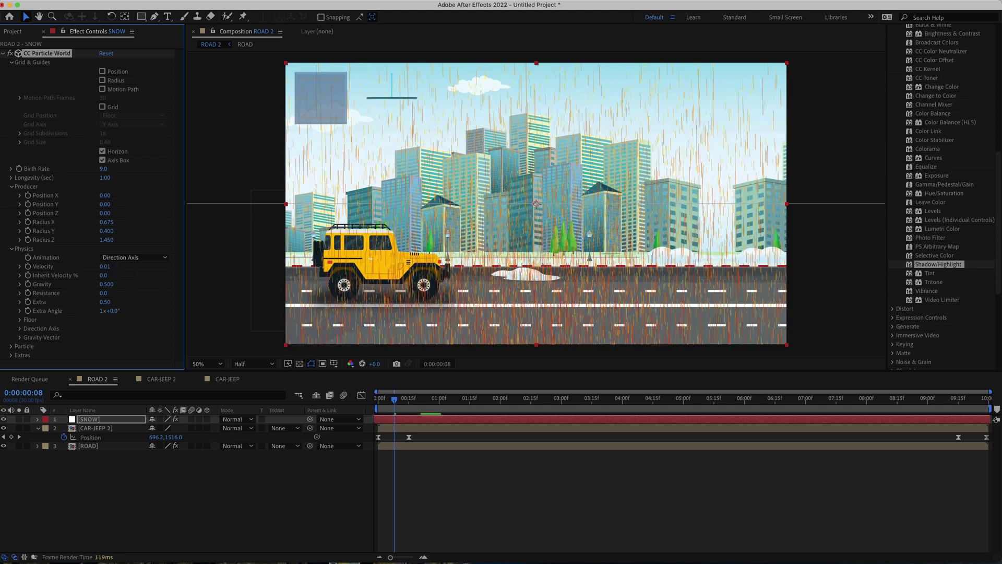
# Set the particle physics Resistance to 2.0 and preview the falling particles.
pyautogui.click(105, 293)
pyautogui.press('Return')
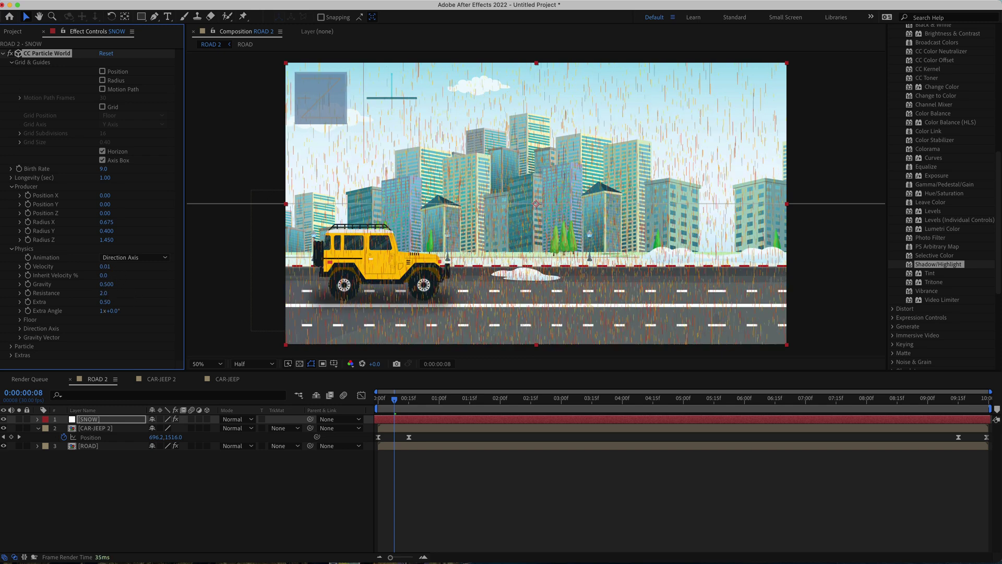
pyautogui.click(394, 400)
pyautogui.press('space')
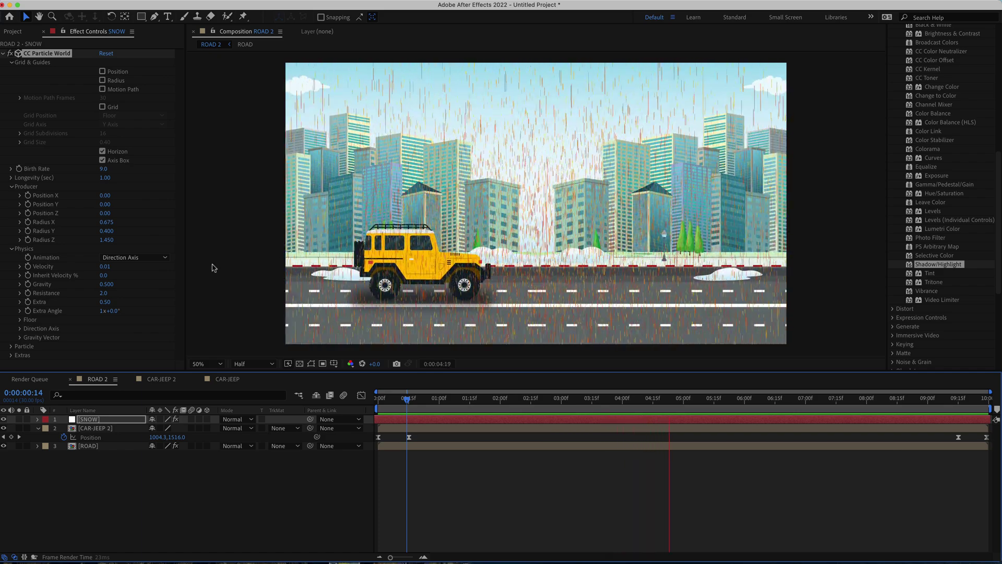
pyautogui.press('space')
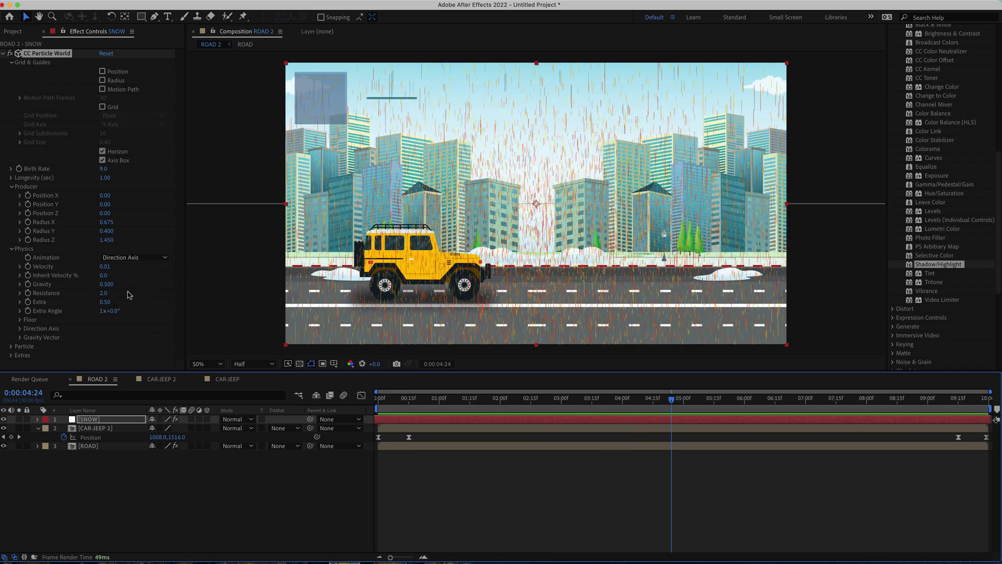
# Set the particle physics Resistance to 1.5 and preview the particle fall.
pyautogui.click(104, 294)
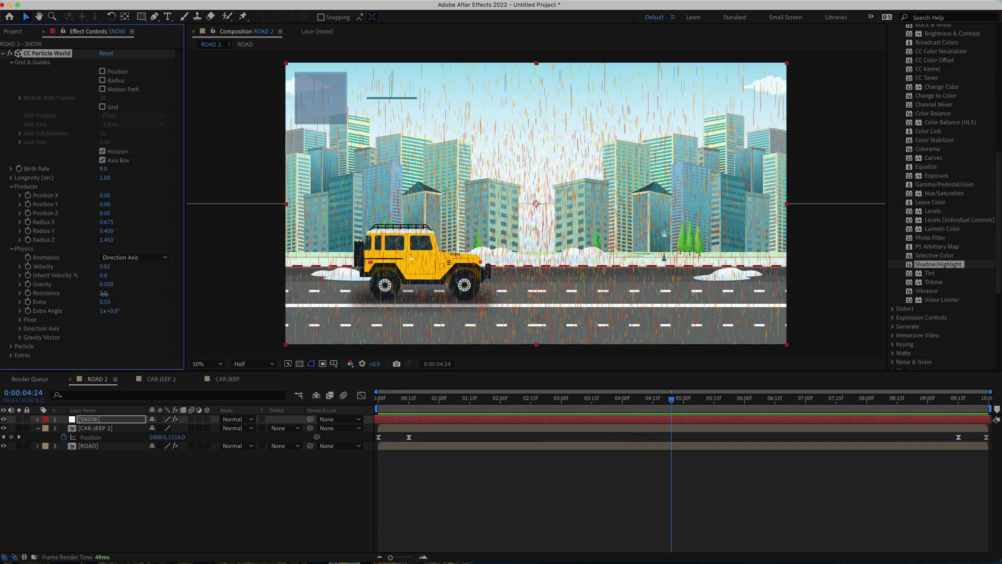
pyautogui.press('Return')
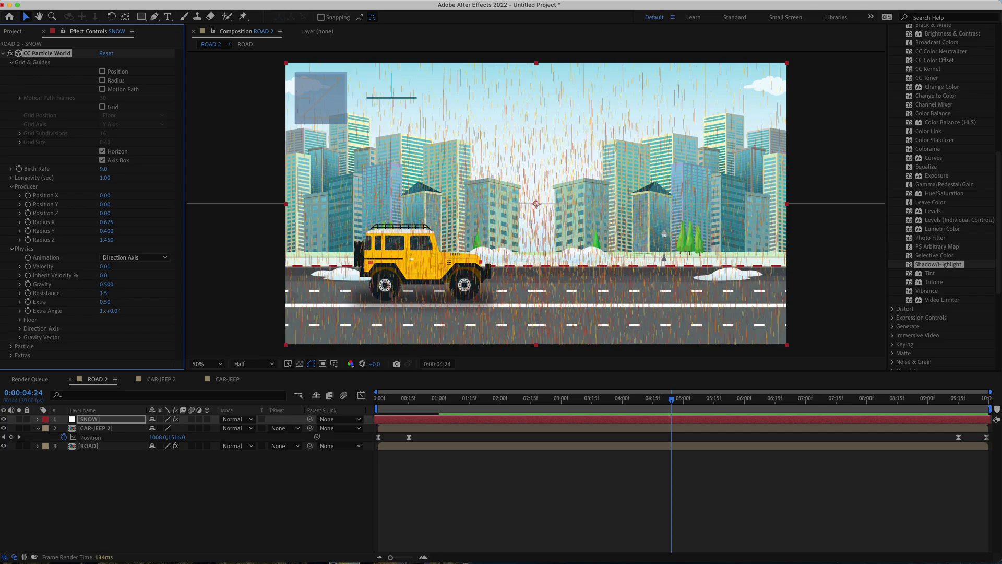
pyautogui.press('space')
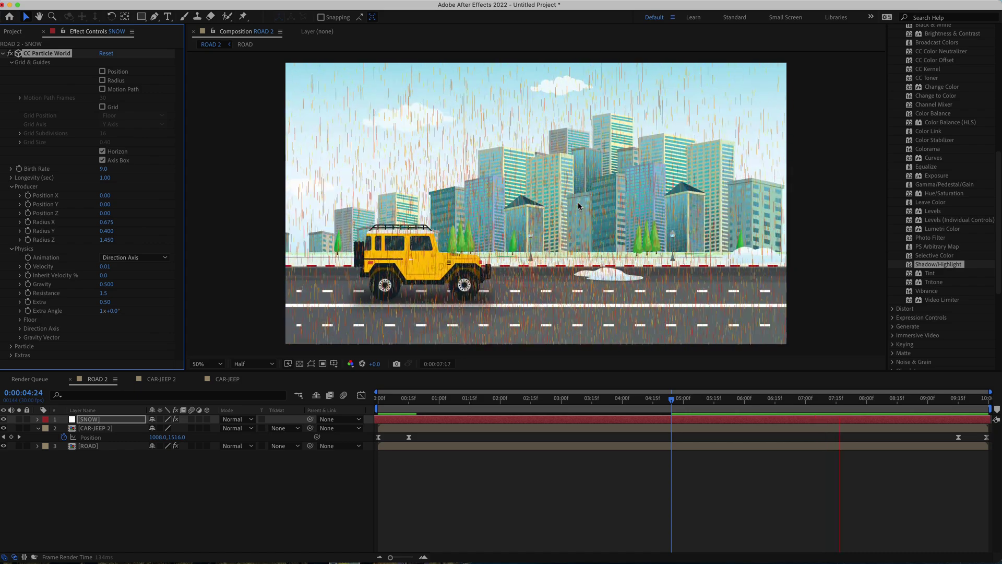
pyautogui.press('space')
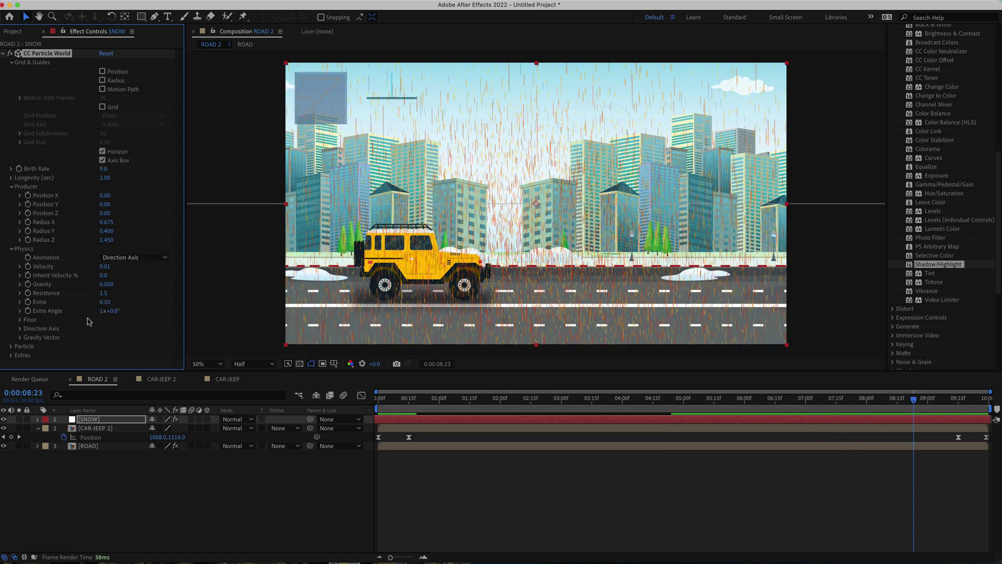
# Change the Particle Type of CC Particle World to Faded Sphere.
pyautogui.click(12, 347)
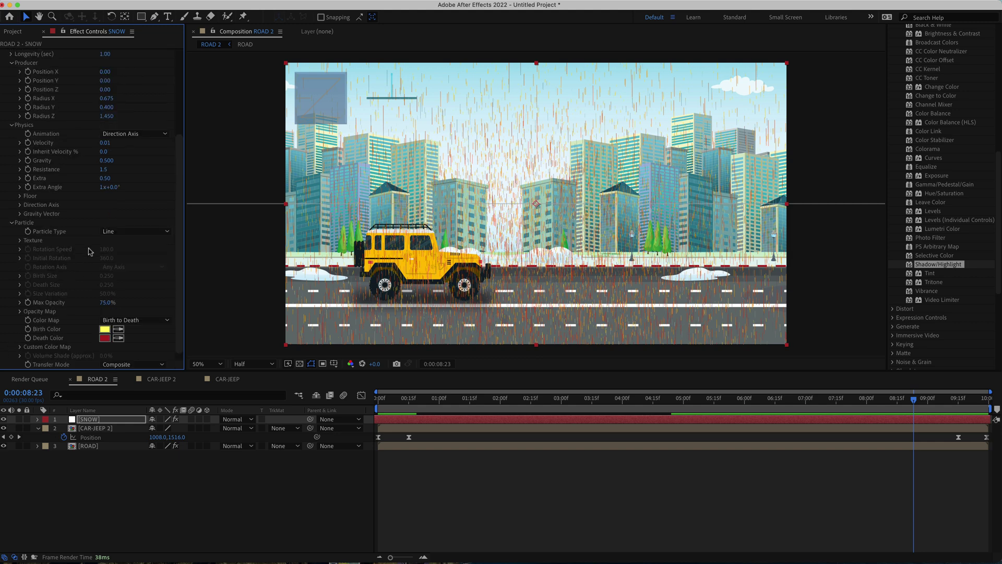
pyautogui.click(120, 234)
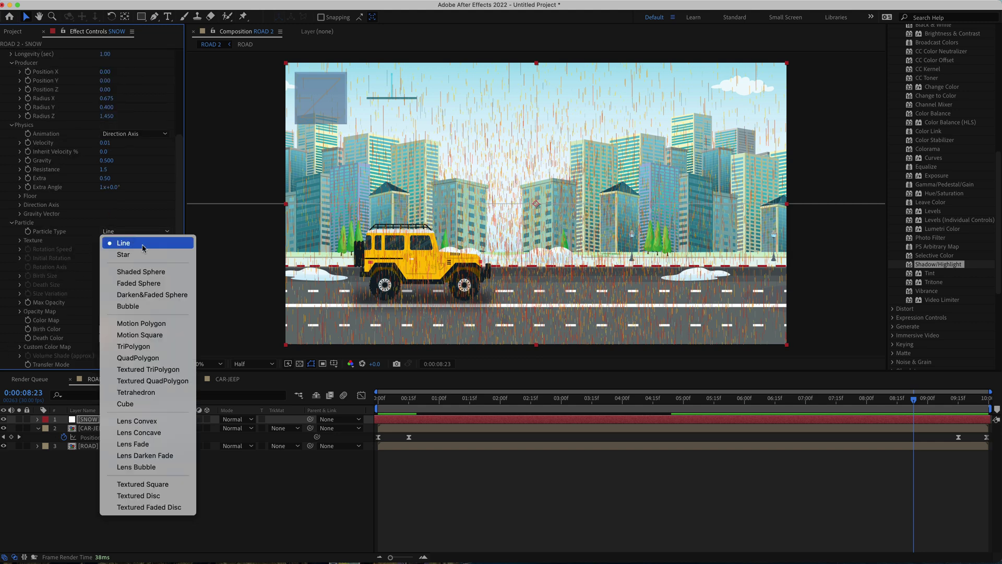
pyautogui.click(148, 285)
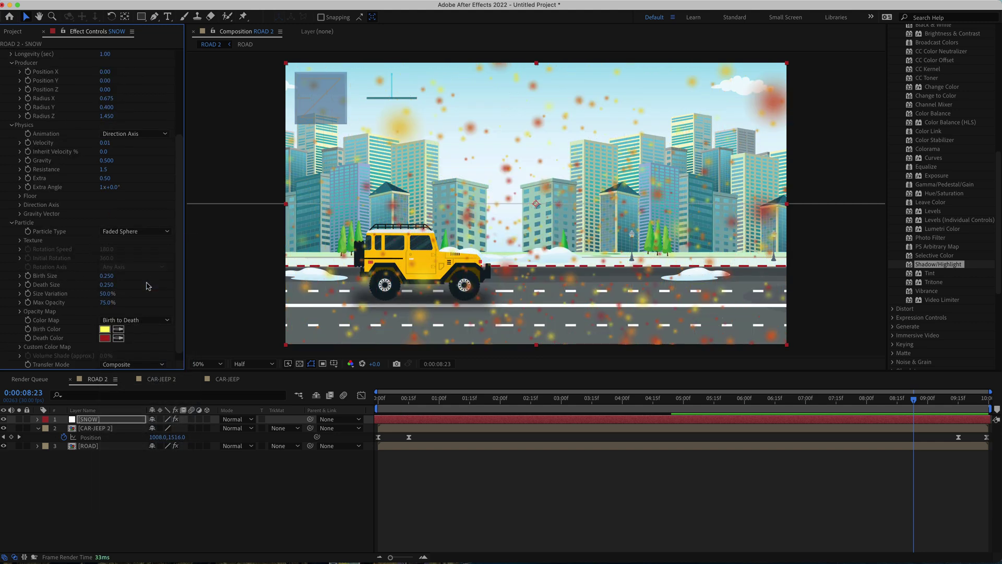
# Set the snow particles' Birth Size to 0.100 and Death Size to 0.450.
pyautogui.click(107, 278)
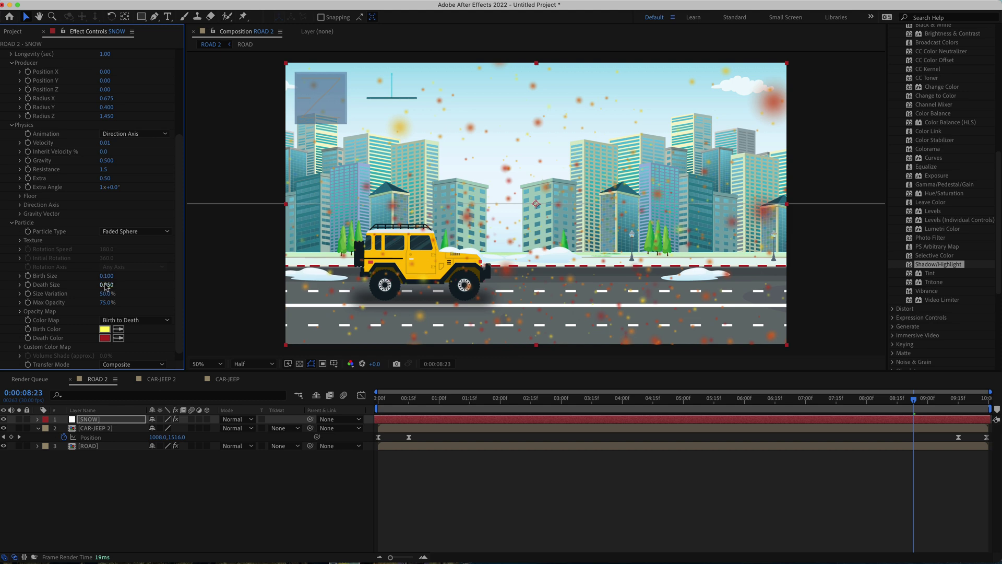
pyautogui.click(107, 285)
pyautogui.write('0.4')
pyautogui.press('Return')
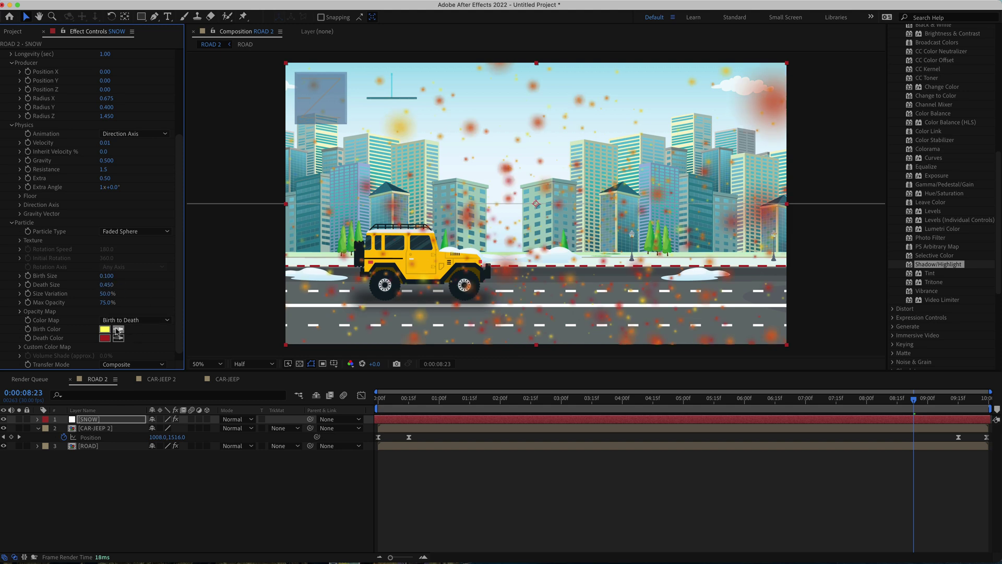
# Change the particles' Birth Color and Death Color to white (FFFFFF) and preview the snowfall.
pyautogui.click(105, 329)
pyautogui.moveTo(82, 202); pyautogui.dragTo(41, 171)
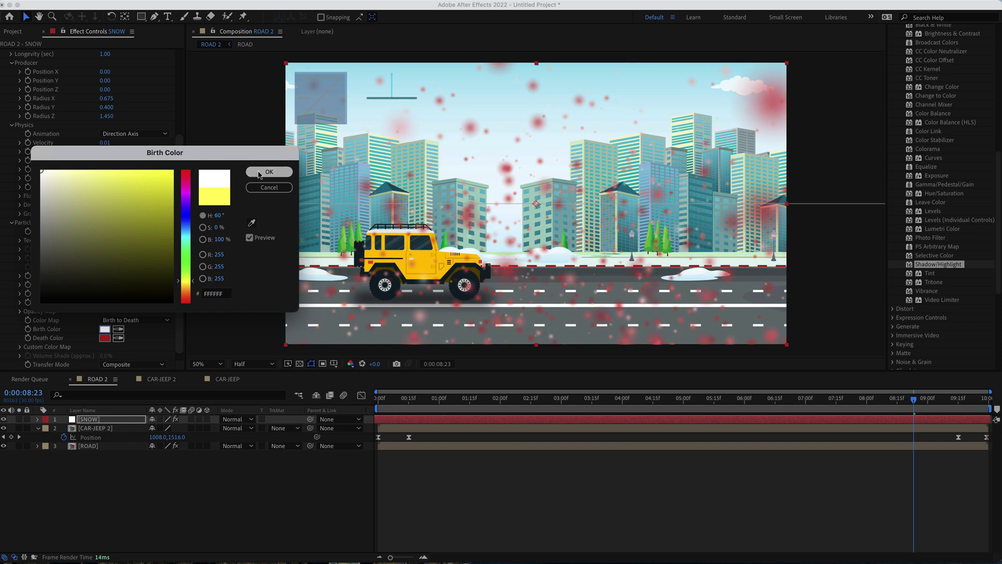
pyautogui.click(269, 171)
pyautogui.click(104, 338)
pyautogui.moveTo(120, 235); pyautogui.dragTo(10, 117)
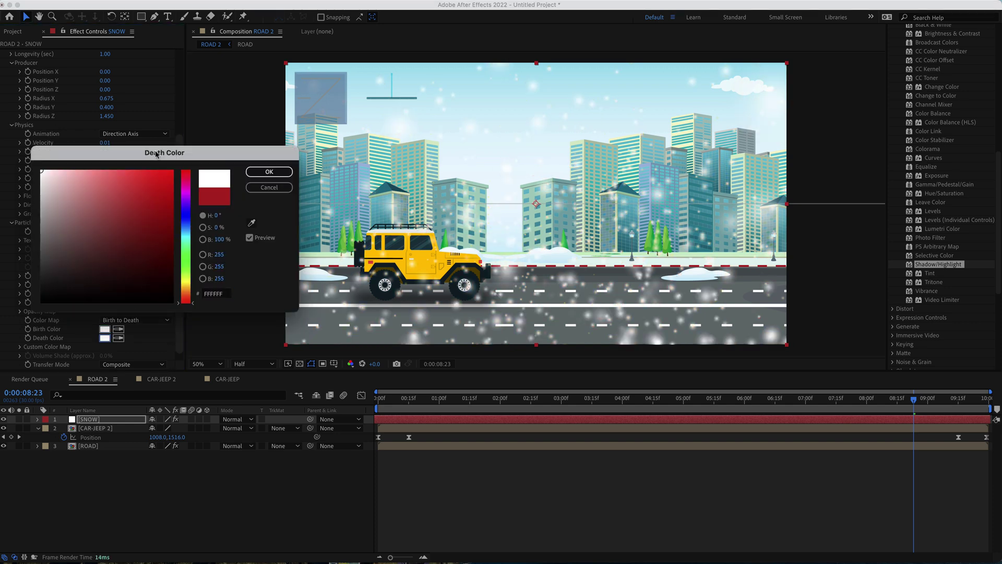
pyautogui.click(268, 174)
pyautogui.click(445, 410)
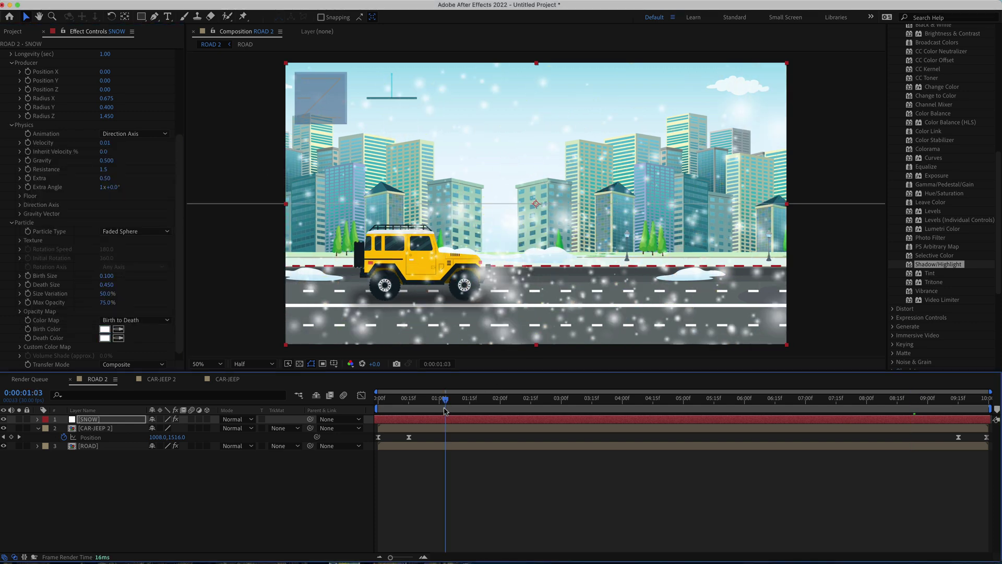
pyautogui.press('space')
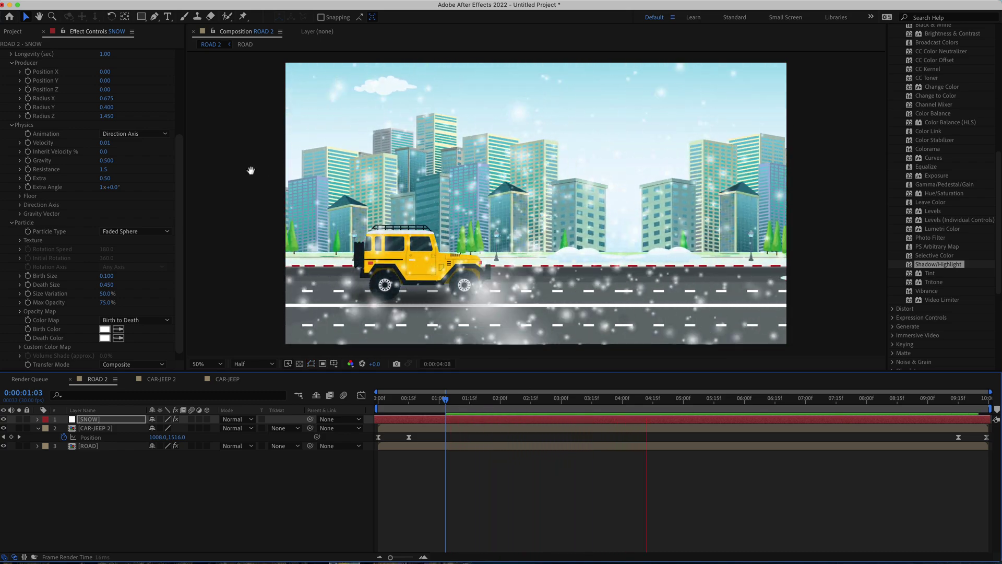
pyautogui.press('space')
# Set the CC Particle World Longevity to 2.00 seconds.
pyautogui.scroll(-1, 180, 195)
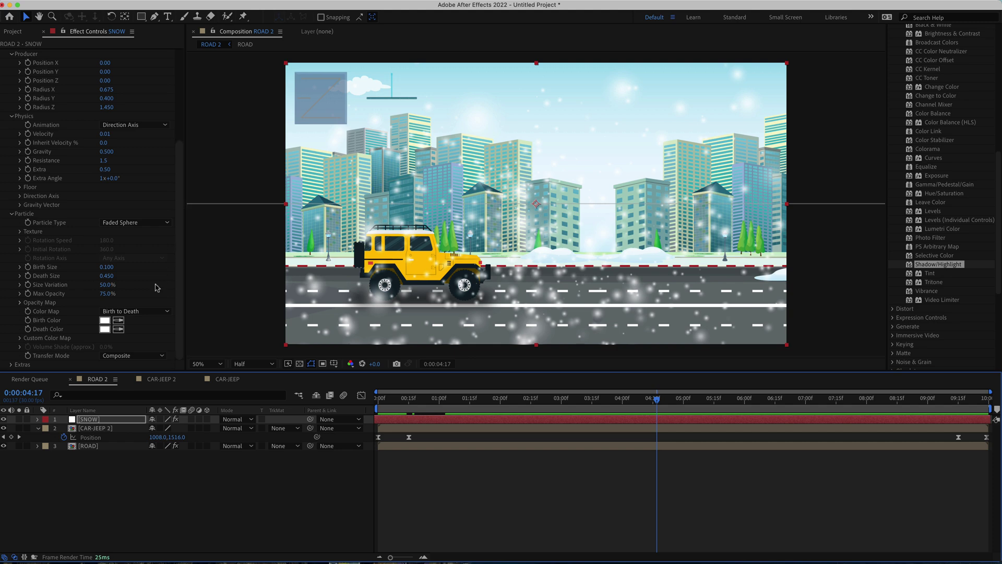
pyautogui.moveTo(180, 220); pyautogui.dragTo(178, 112)
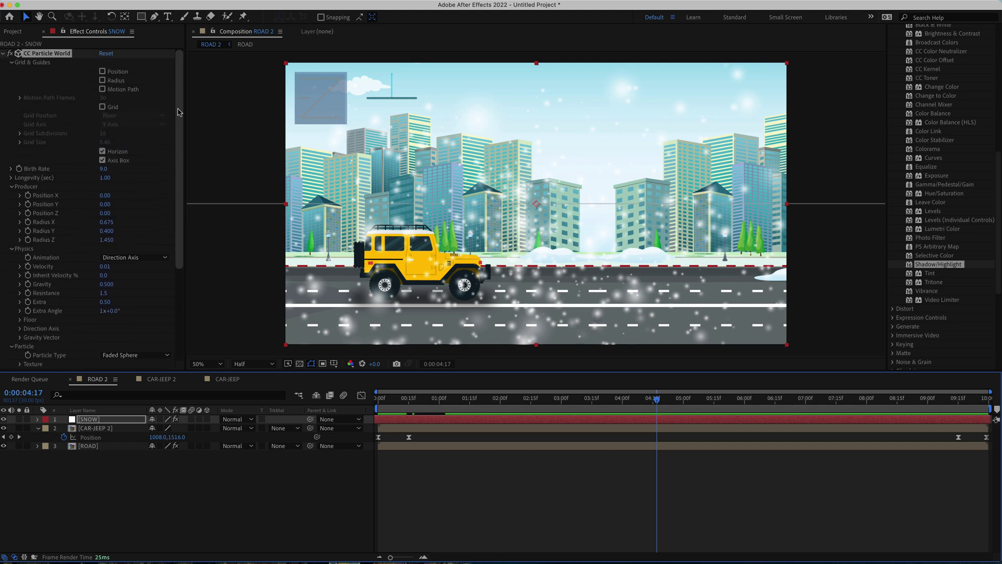
pyautogui.click(11, 178)
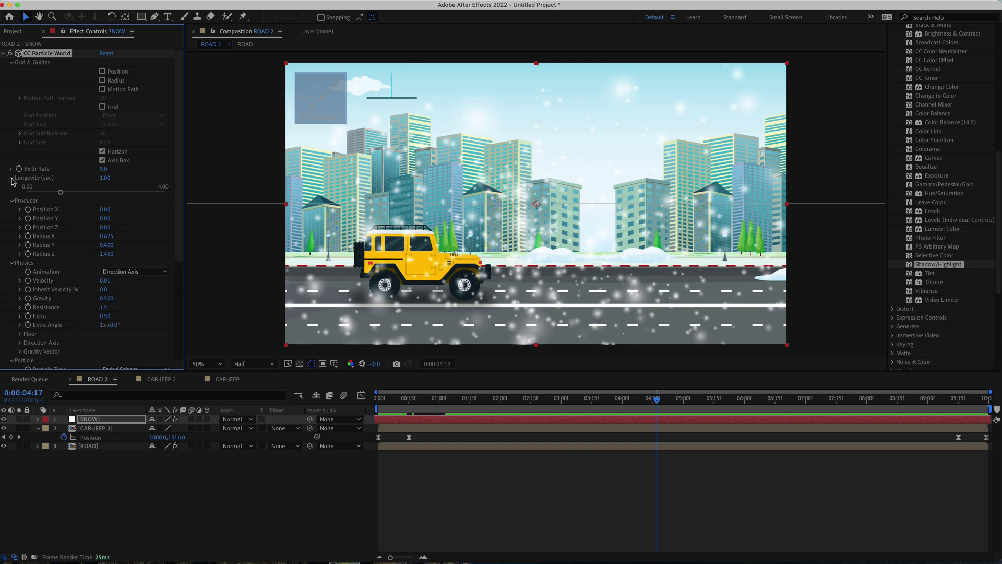
pyautogui.click(105, 177)
pyautogui.write('2')
pyautogui.press('Return')
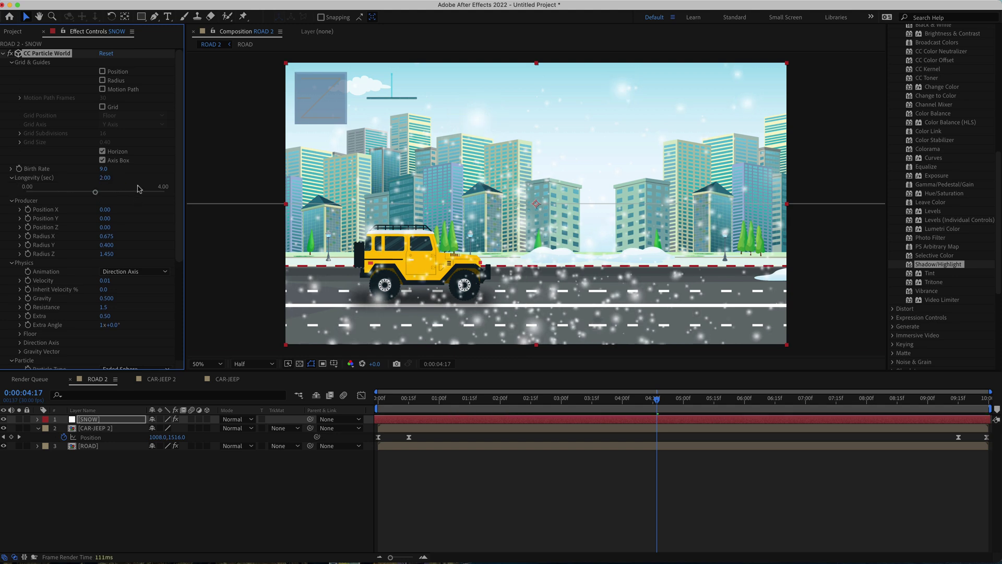
# Lower the particle Birth Rate to 1.0 and preview the lighter snowfall from near the start of the timeline.
pyautogui.click(104, 170)
pyautogui.write('1')
pyautogui.press('Return')
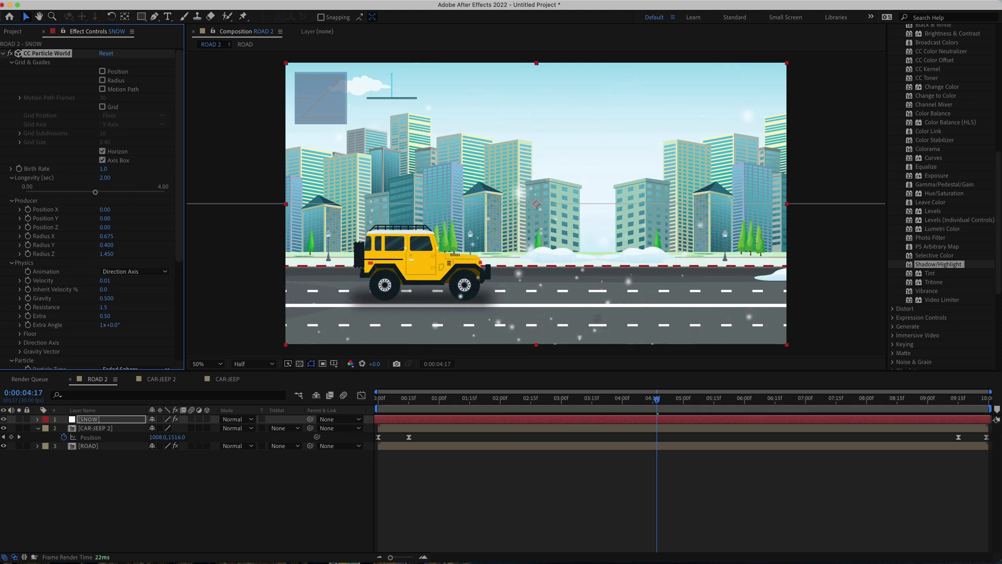
pyautogui.moveTo(643, 399); pyautogui.dragTo(402, 403)
pyautogui.press('space')
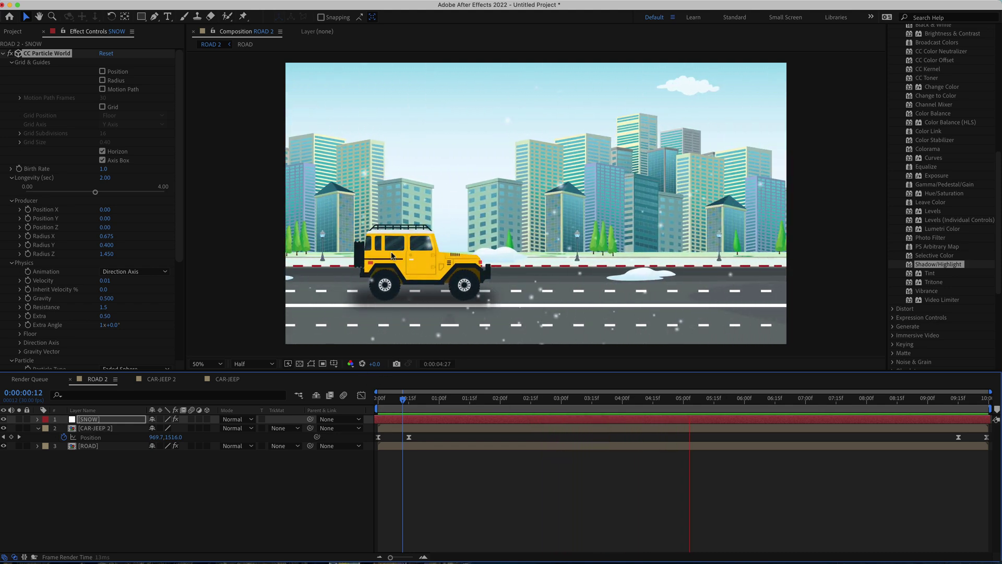
pyautogui.press('space')
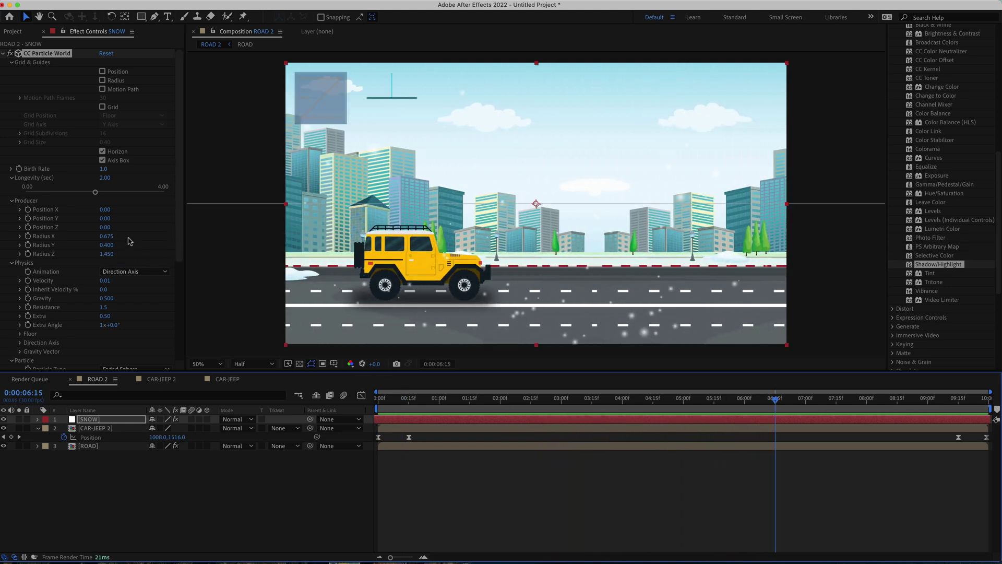
# Add an adjustment layer above the SNOW layer, apply the Shadow/Highlight effect to it and check another frame.
pyautogui.rightClick(192, 497)
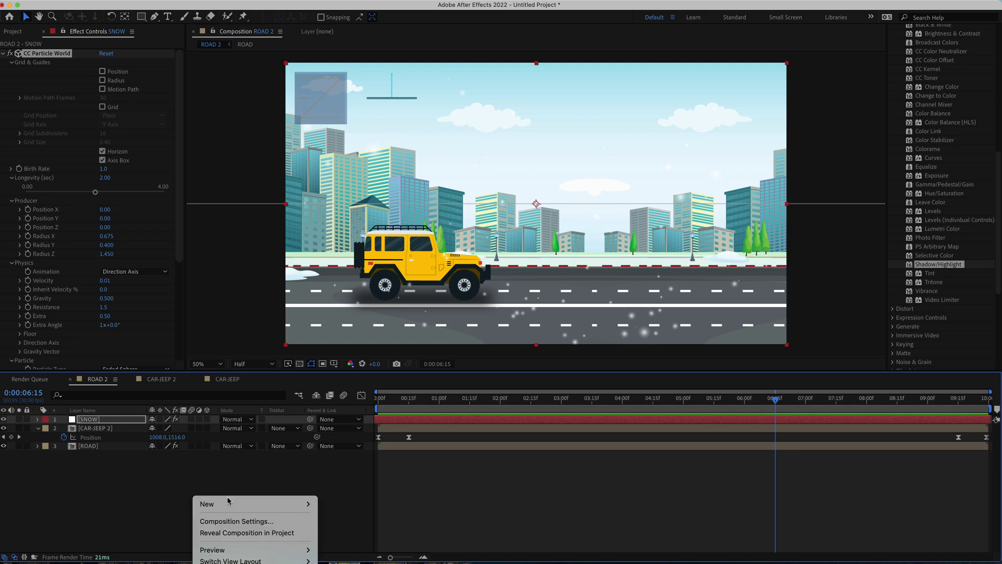
pyautogui.moveTo(228, 501)
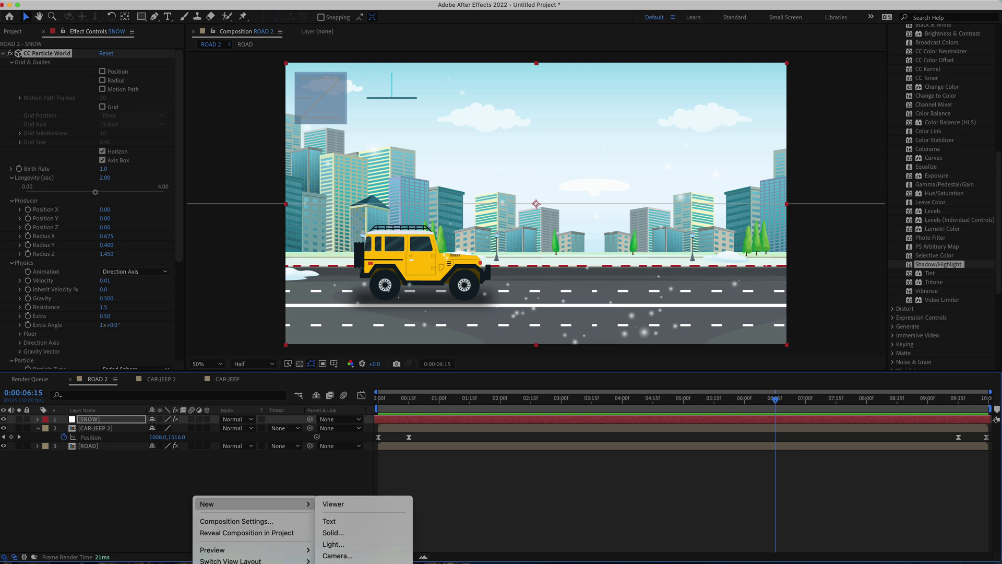
pyautogui.click(344, 563)
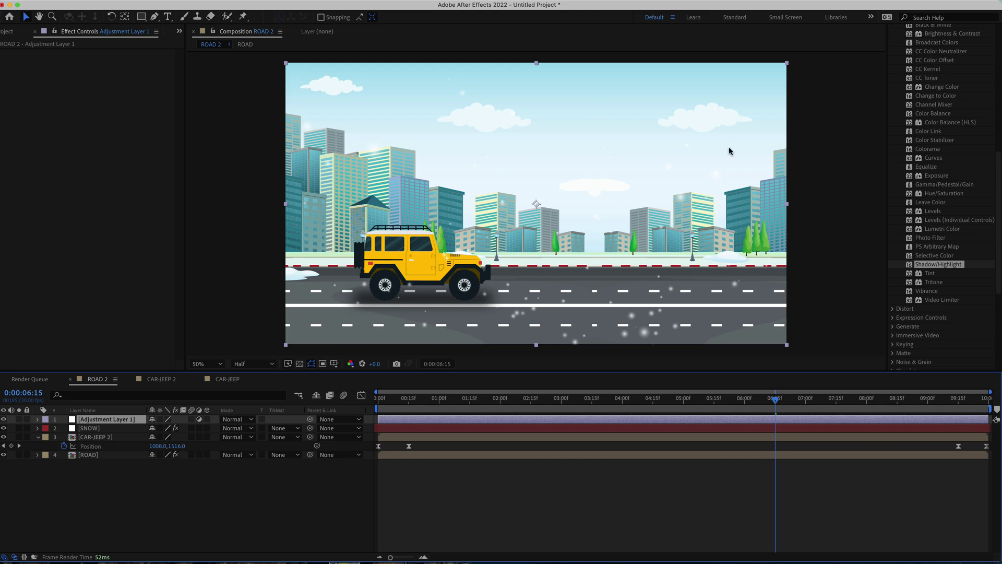
pyautogui.press('space')
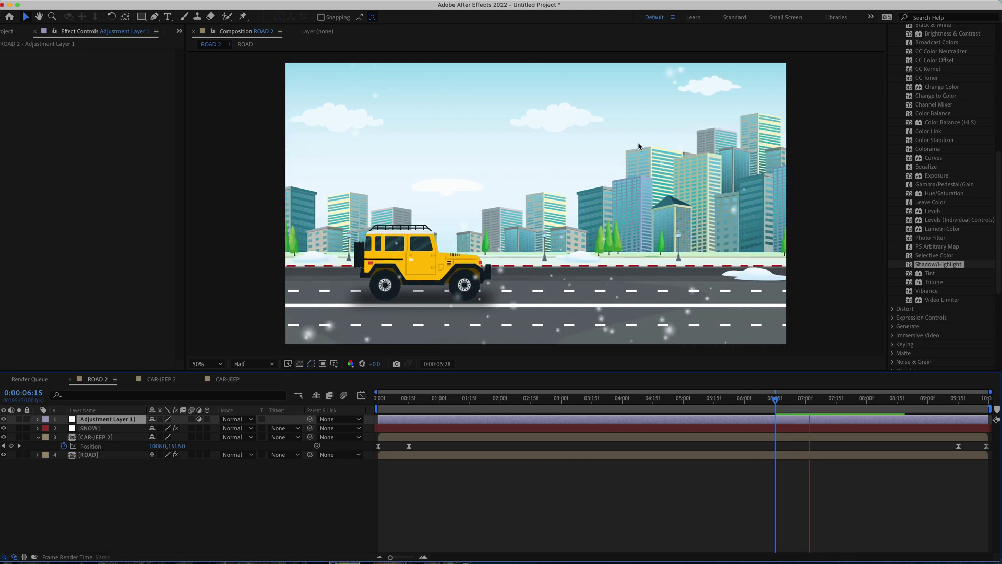
pyautogui.hotkey('ctrl', 'space')
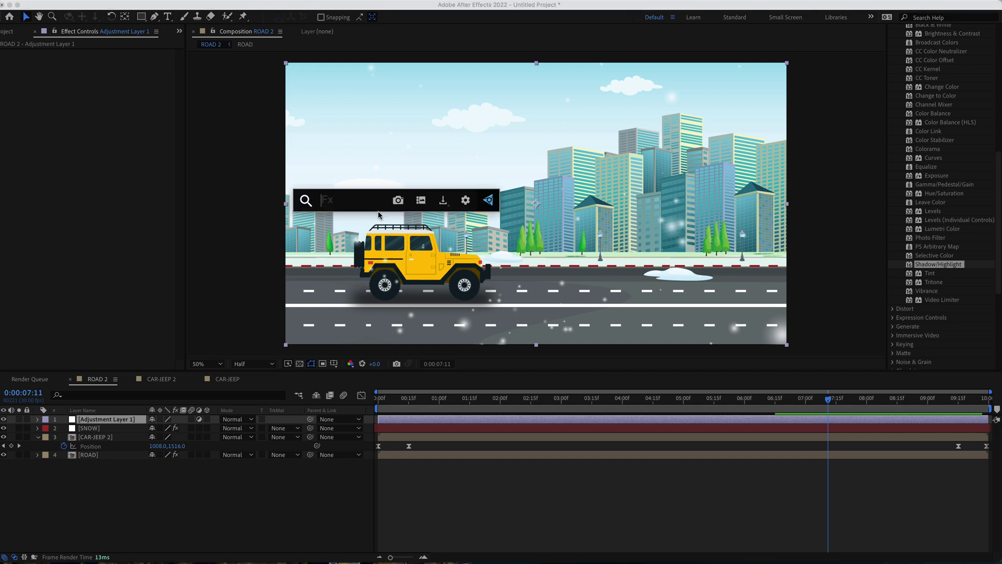
pyautogui.write('sha')
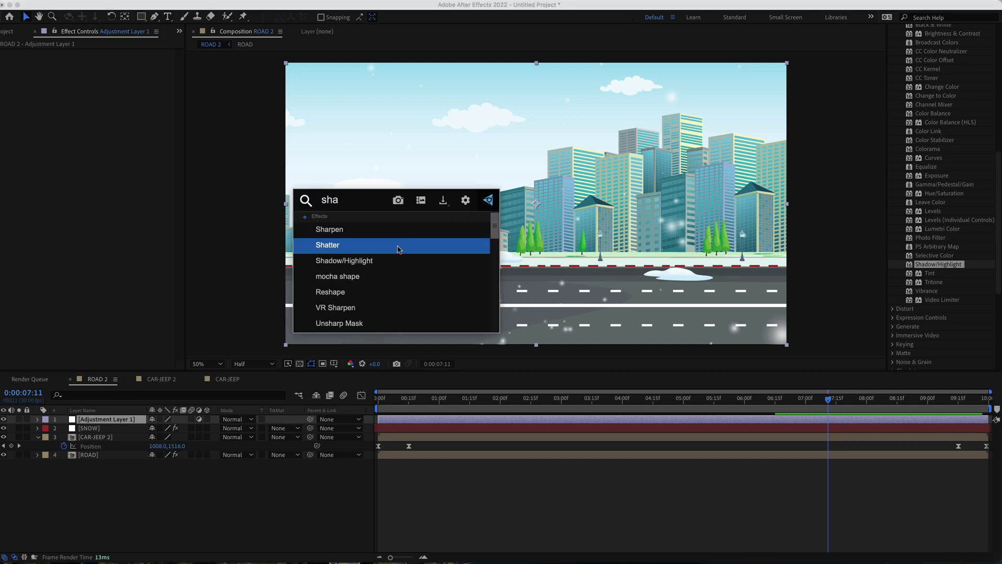
pyautogui.click(384, 264)
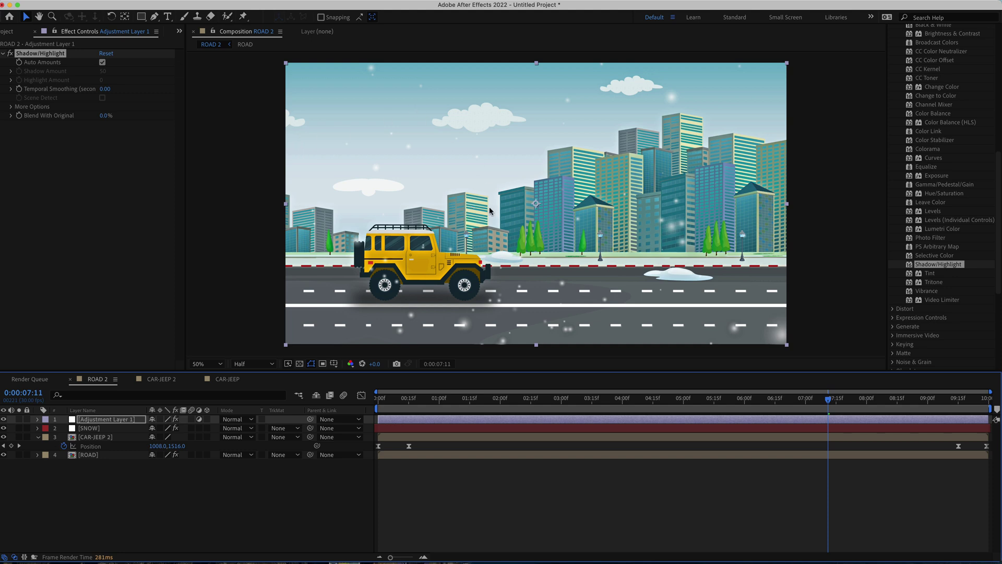
pyautogui.moveTo(827, 401); pyautogui.dragTo(549, 401)
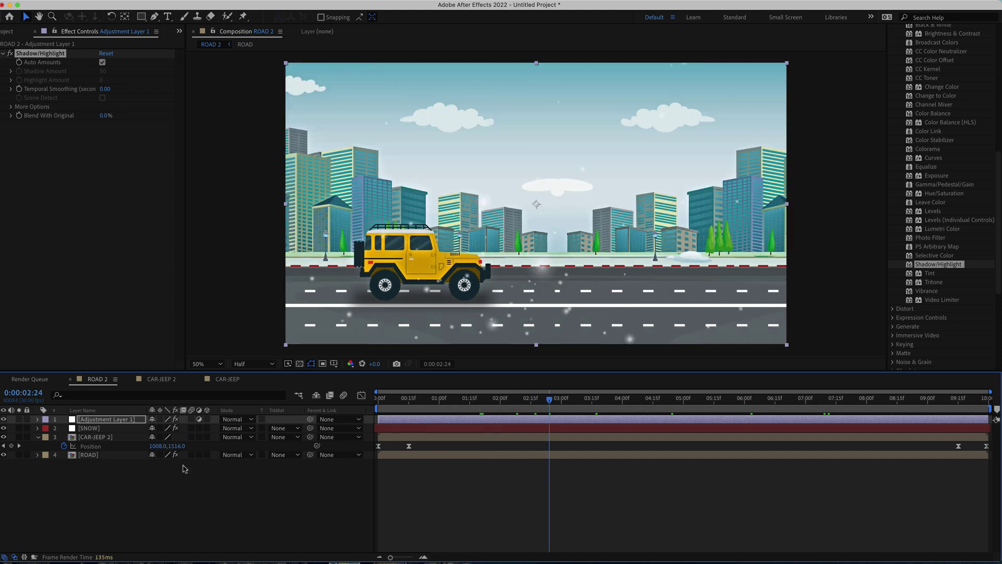
# Add a second adjustment layer at the top of the ROAD 2 composition and apply the Noise effect to it.
pyautogui.rightClick(193, 490)
pyautogui.moveTo(236, 496)
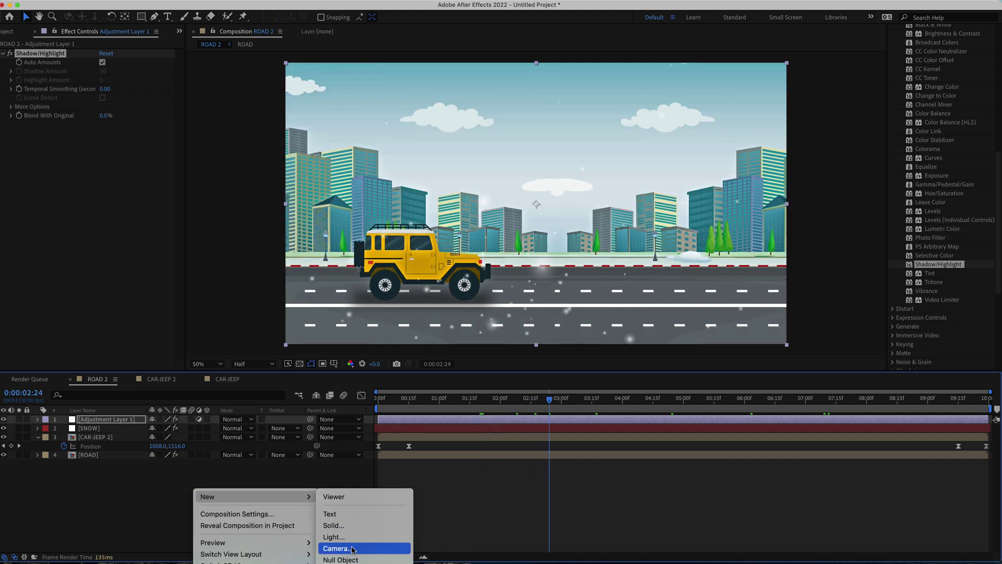
pyautogui.press('super+alt+y')
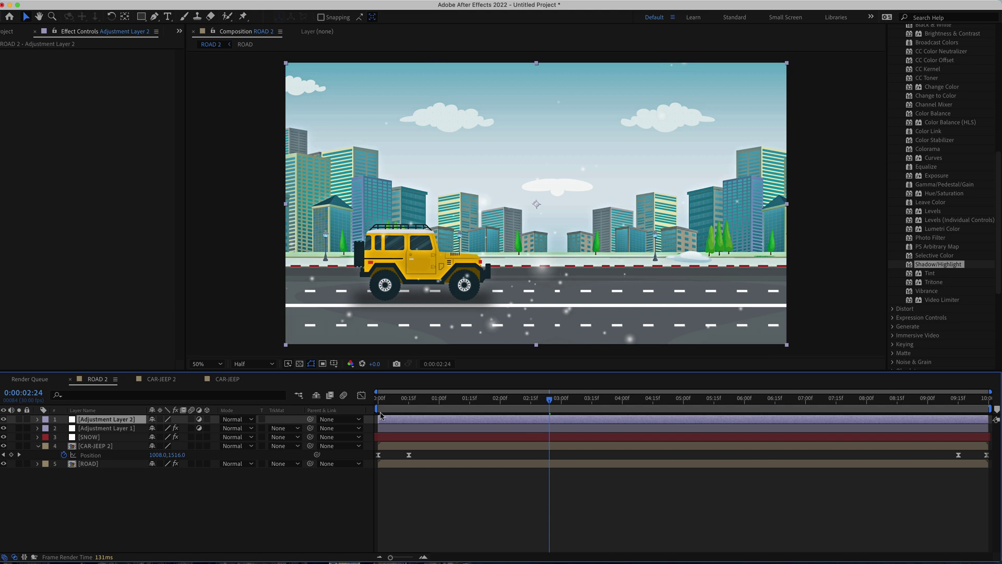
pyautogui.hotkey('ctrl', 'space')
pyautogui.write('nois')
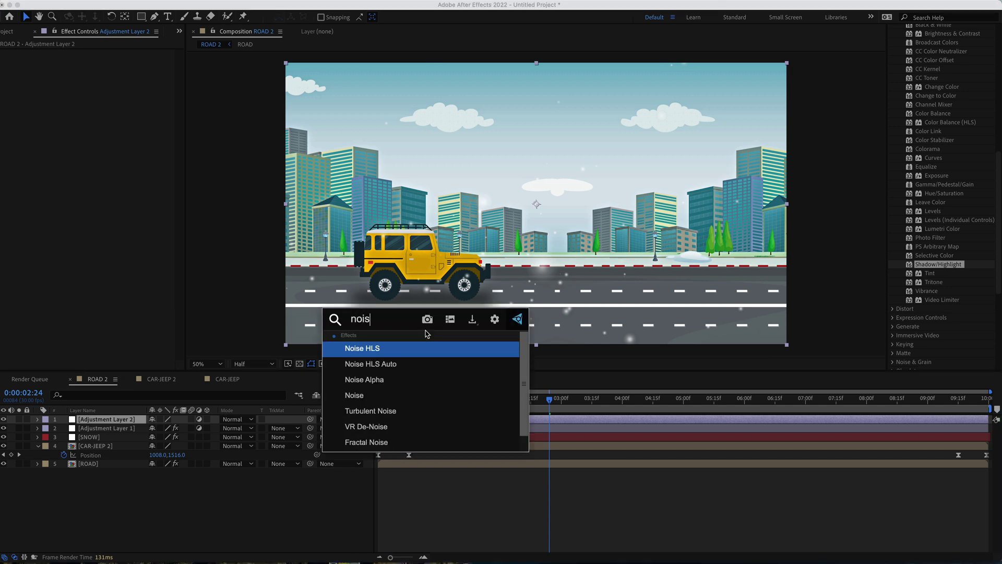
pyautogui.press('Down')
pyautogui.press('Down')
pyautogui.press('Down')
pyautogui.press('Return')
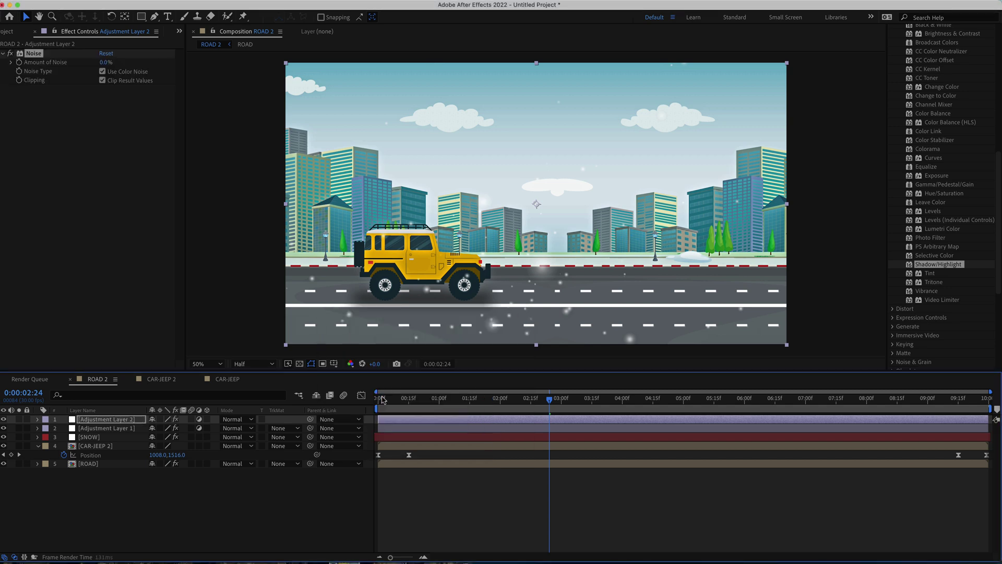
# Set the Amount of Noise to 10% and preview the animation from near the beginning.
pyautogui.click(104, 63)
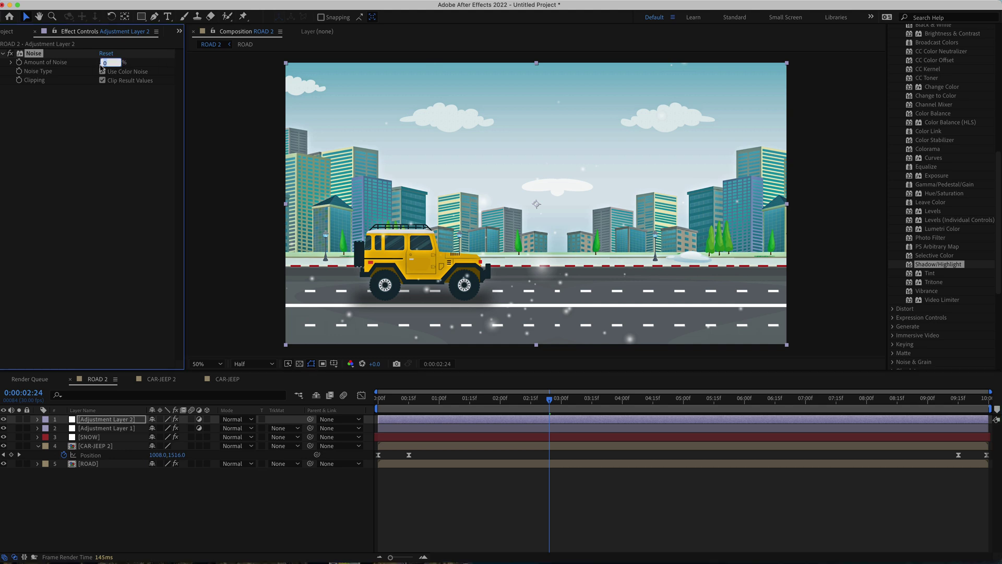
pyautogui.write('10')
pyautogui.press('Return')
pyautogui.moveTo(551, 401); pyautogui.dragTo(383, 401)
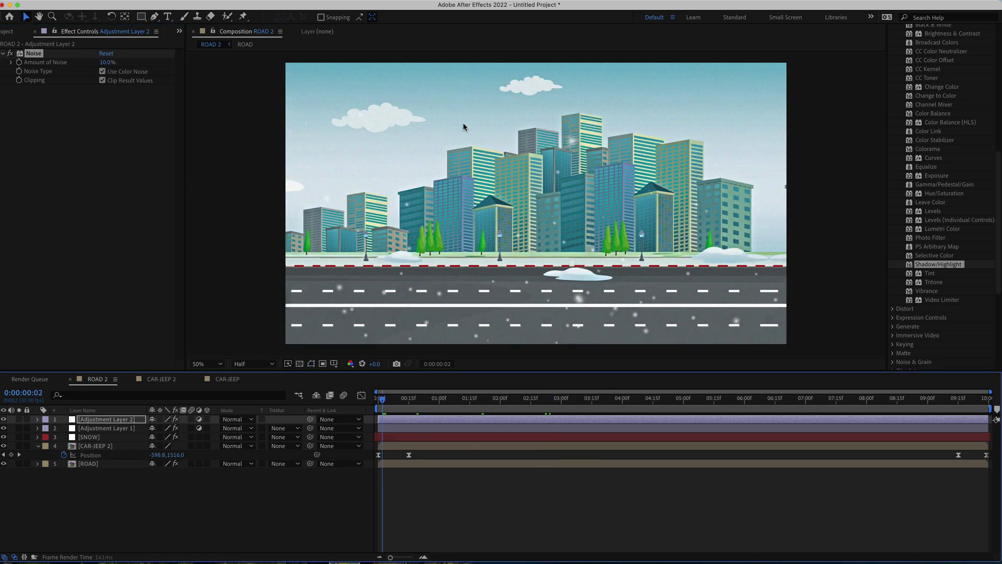
pyautogui.press('space')
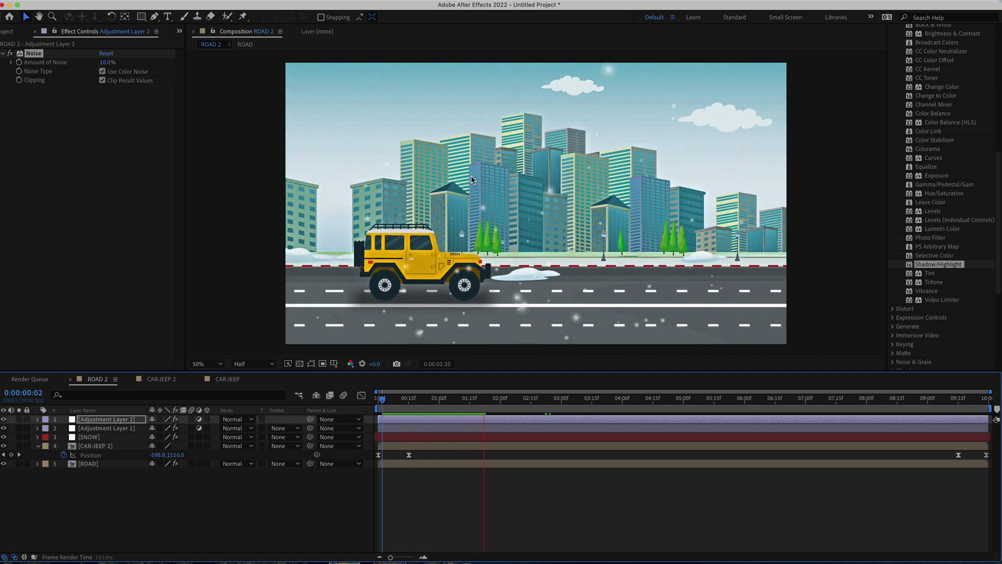
pyautogui.press('space')
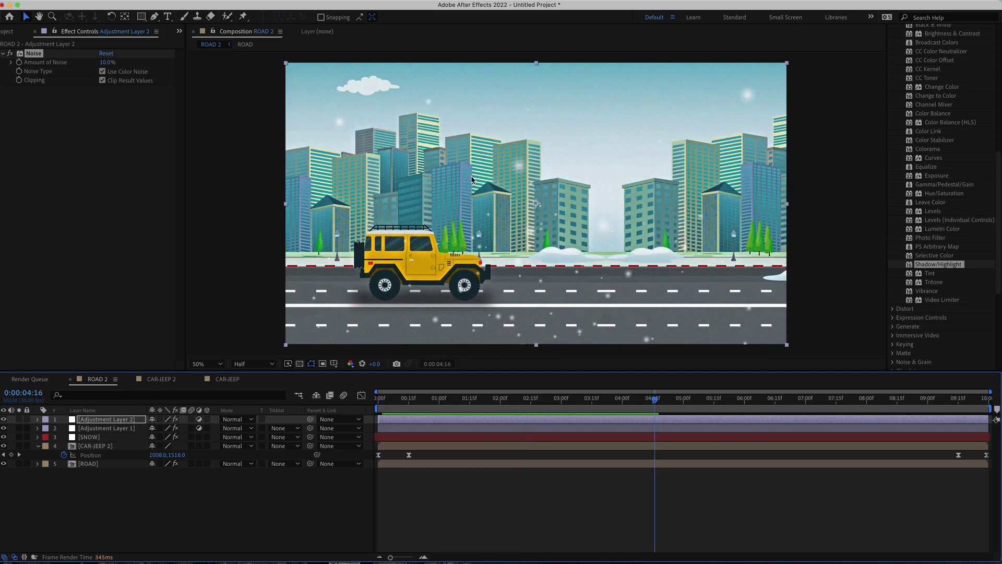
# Import the car sound file VEHCar_Car on a road (ID 1286)_BSB.wav and add it to the ROAD 2 composition below the ROAD layer.
pyautogui.click(11, 35)
pyautogui.rightClick(83, 230)
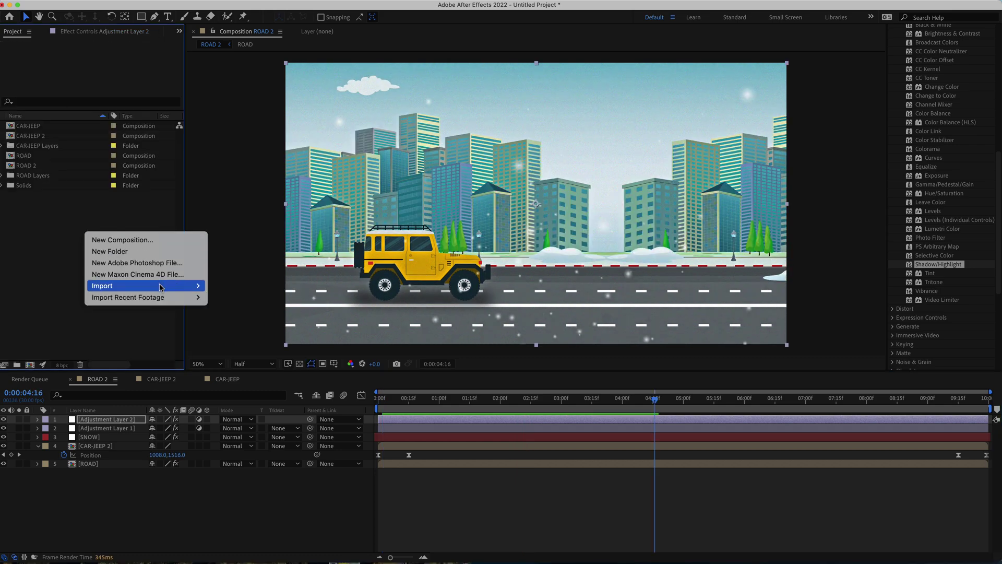
pyautogui.moveTo(161, 287)
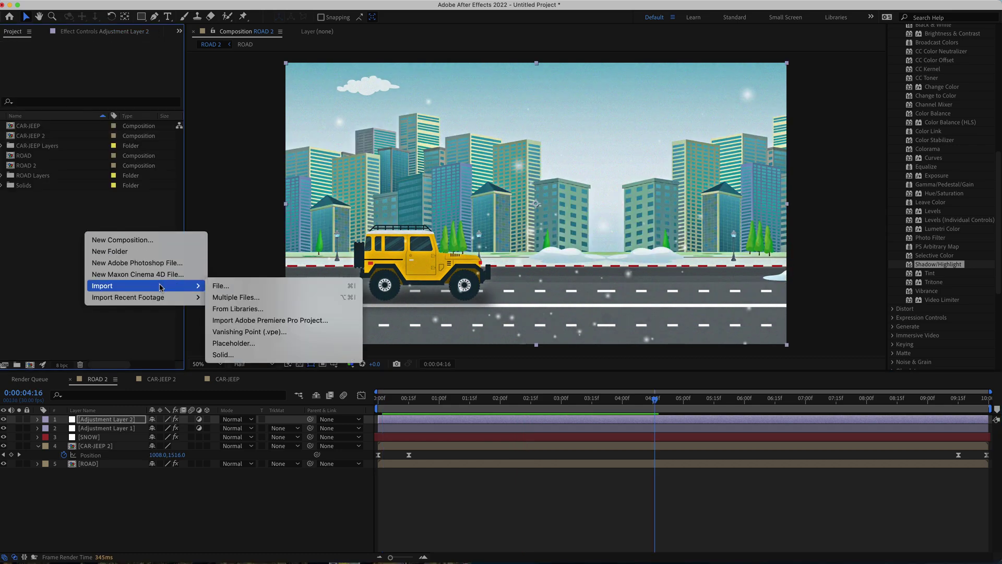
pyautogui.click(220, 286)
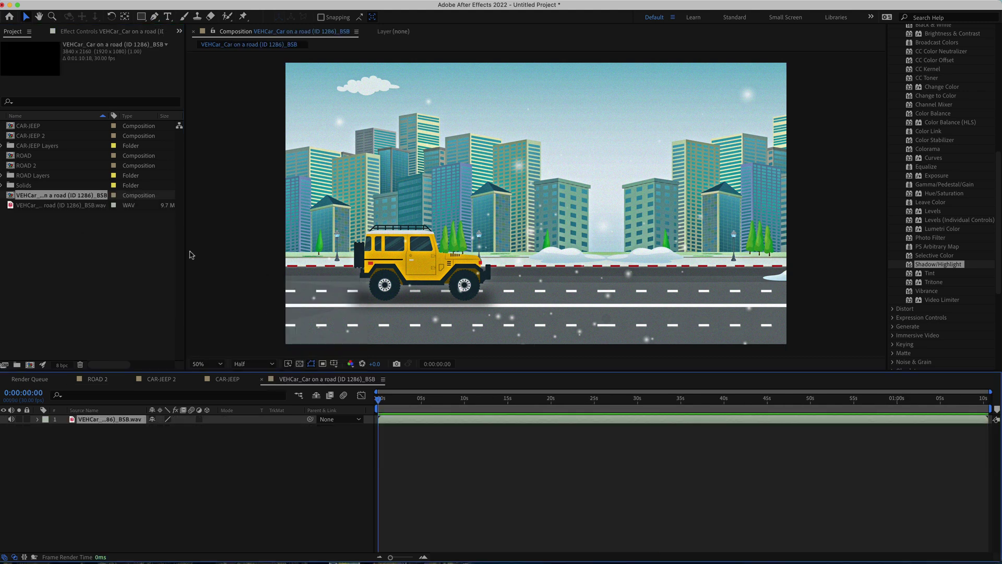
pyautogui.click(92, 379)
pyautogui.moveTo(42, 205); pyautogui.dragTo(124, 478)
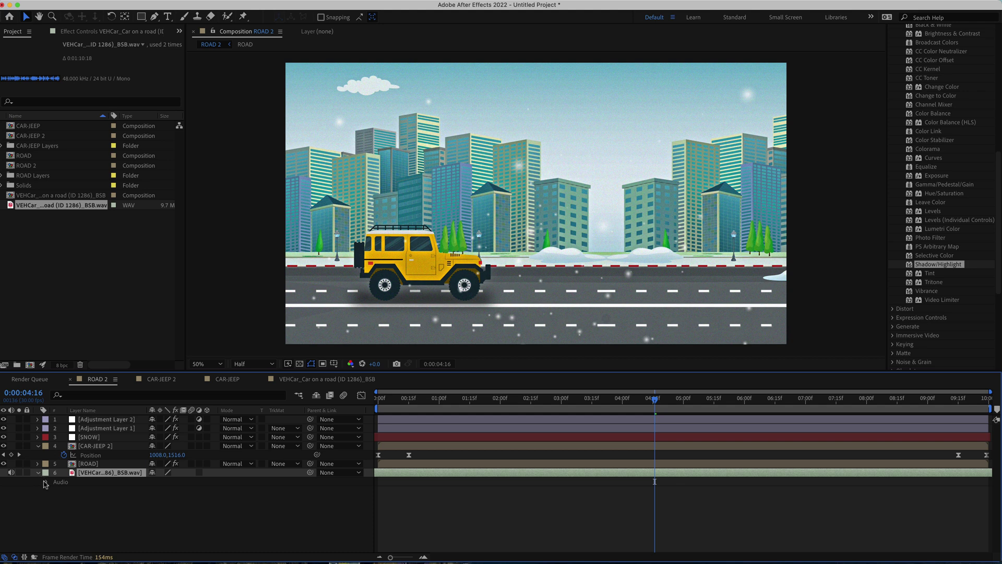
# Reveal the car sound layer's waveform and shift the audio about one second earlier to cut its quiet opening.
pyautogui.click(46, 482)
pyautogui.click(55, 500)
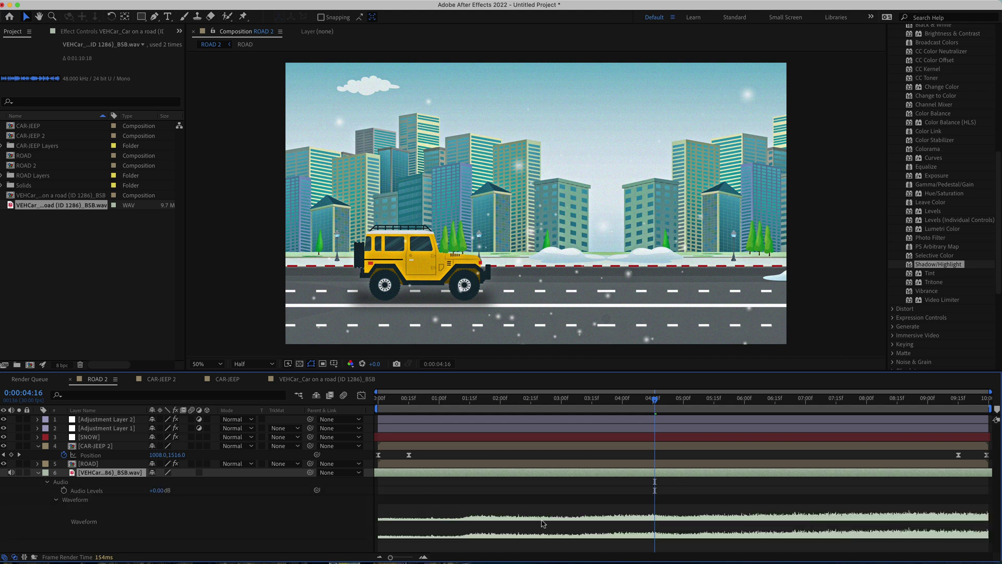
pyautogui.moveTo(543, 524); pyautogui.dragTo(477, 526)
pyautogui.click(433, 473)
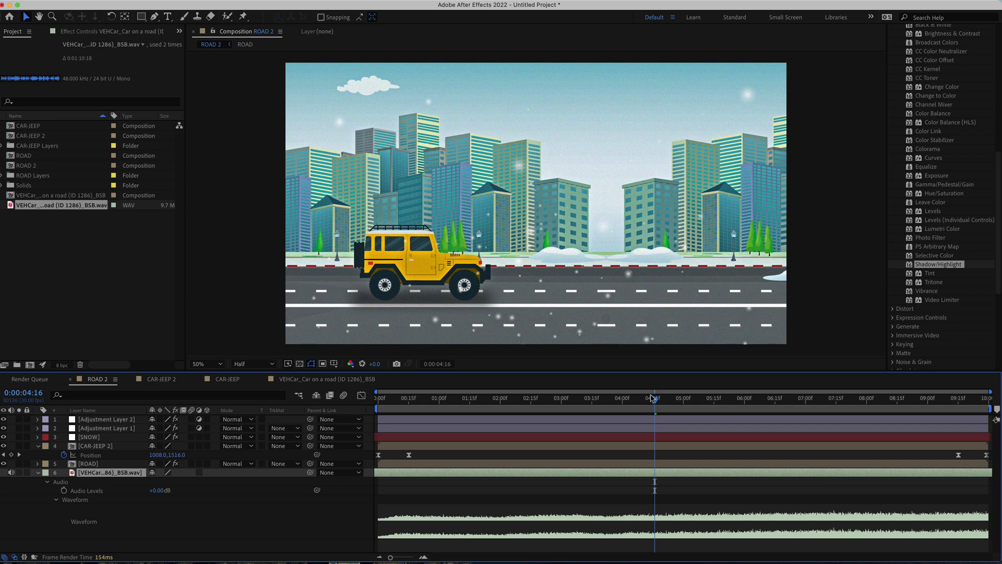
# Preview the ROAD 2 composition with the car sound from the first frame and scrub to about 0:00:05:28.
pyautogui.press('Home')
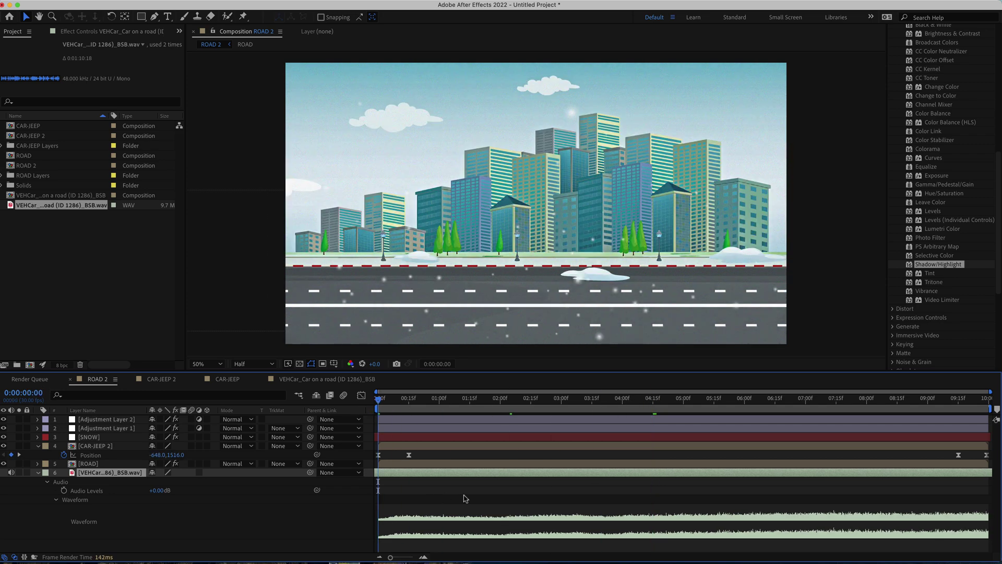
pyautogui.press('space')
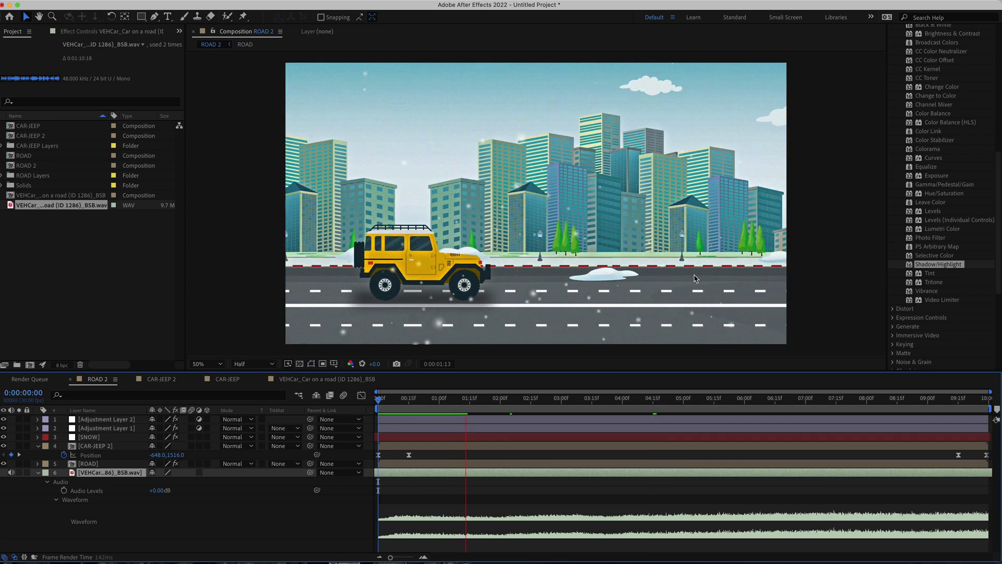
pyautogui.moveTo(483, 401); pyautogui.dragTo(740, 398)
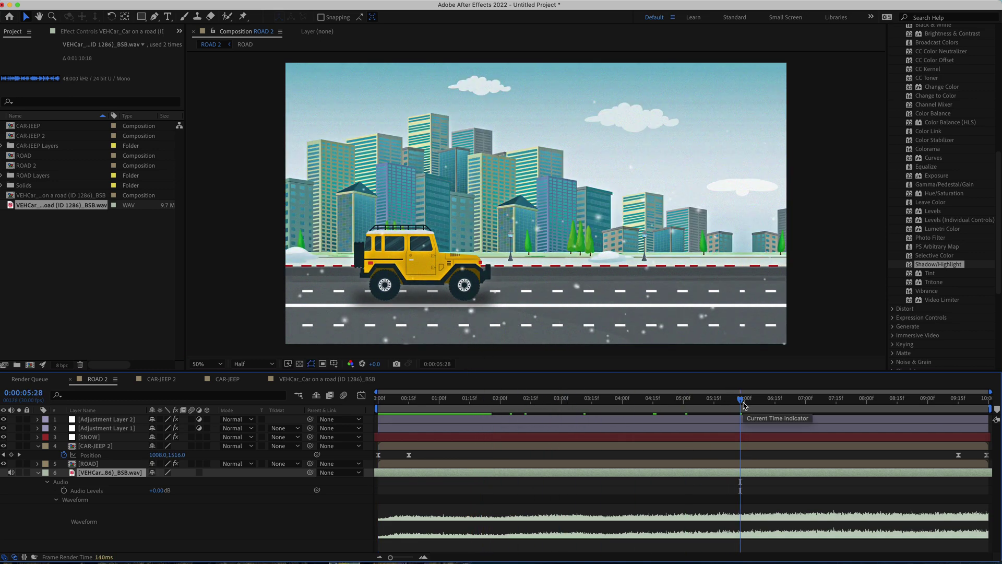